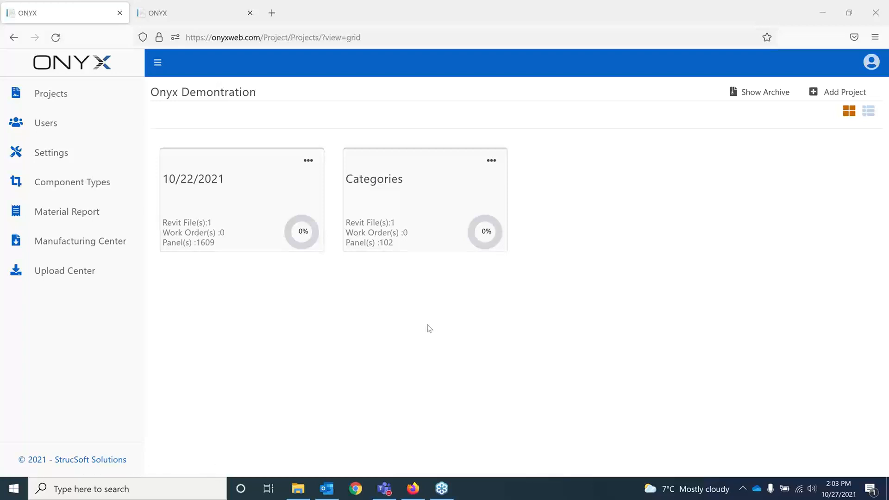
- Open the stacking templates in the settings and view the False Panels templates
click(80, 174)
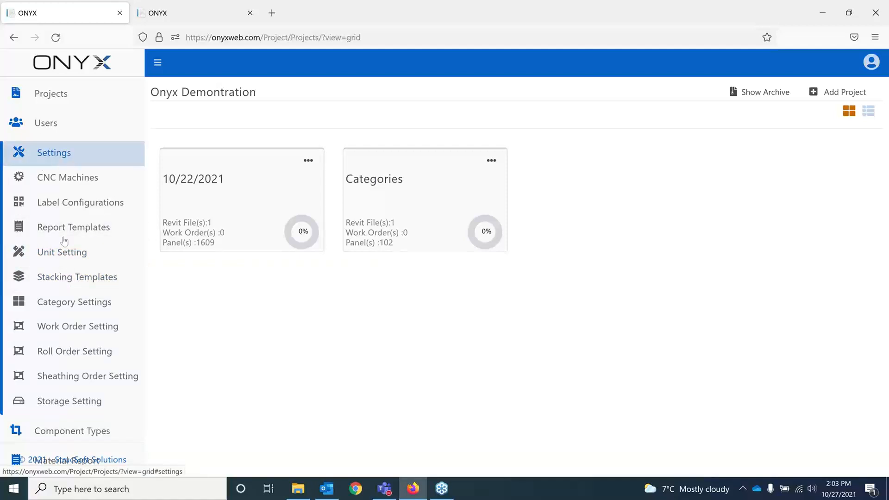
click(62, 283)
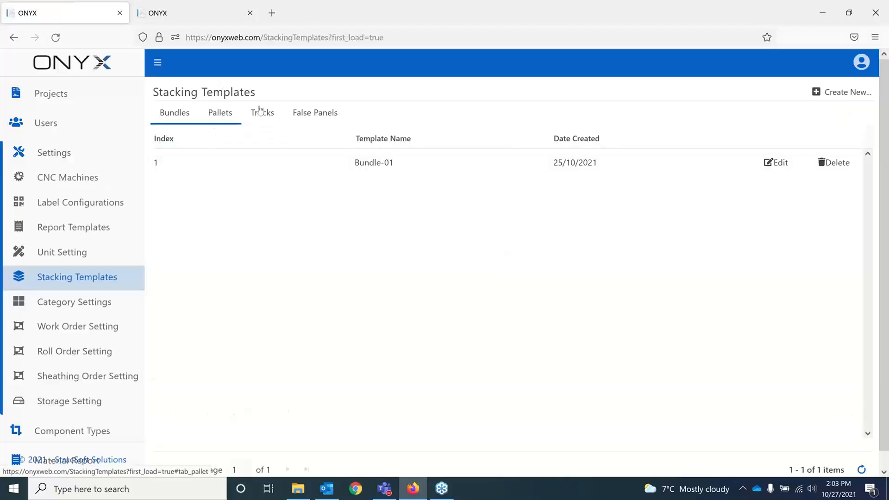
click(320, 116)
click(475, 168)
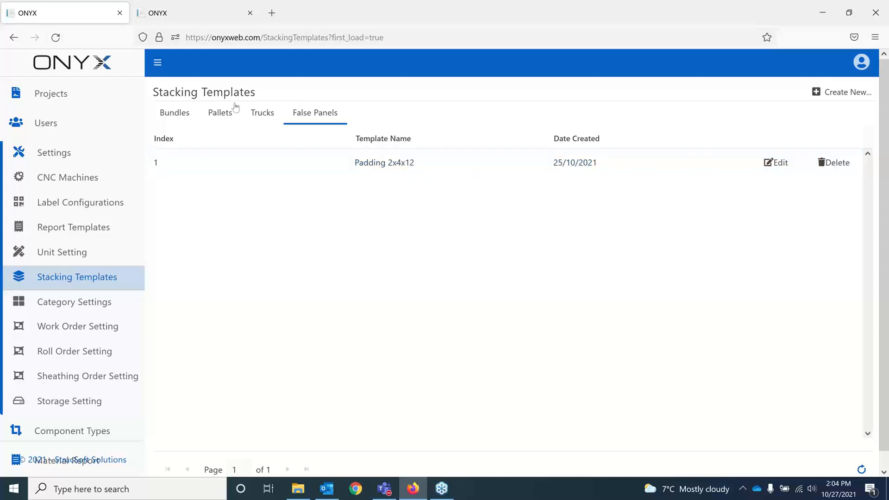
- Review the fields for a new bundle template and close the form without creating anything
click(174, 114)
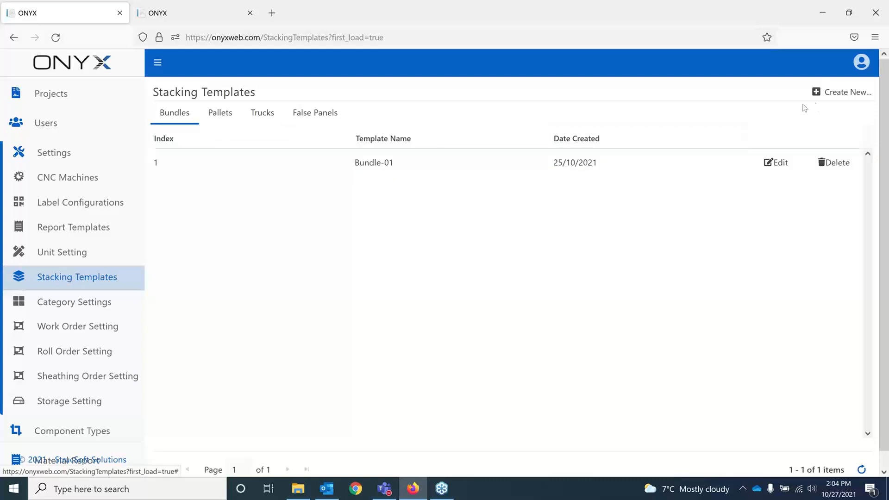
click(836, 104)
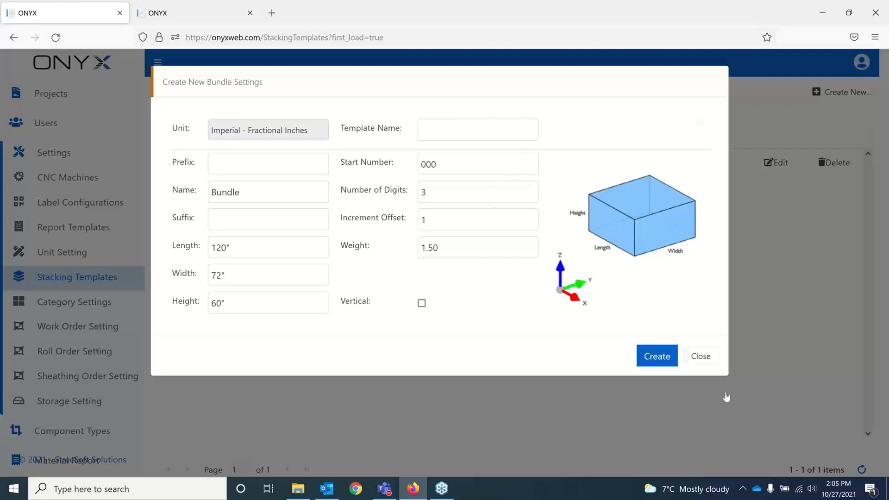
click(701, 356)
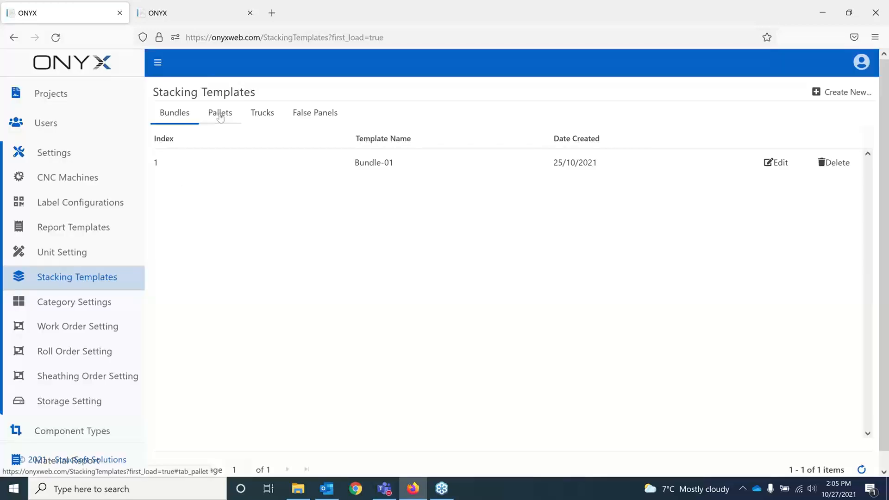
- Examine the Step Deck dimension fields and trailer diagram in a new truck template, and discard the form
click(261, 114)
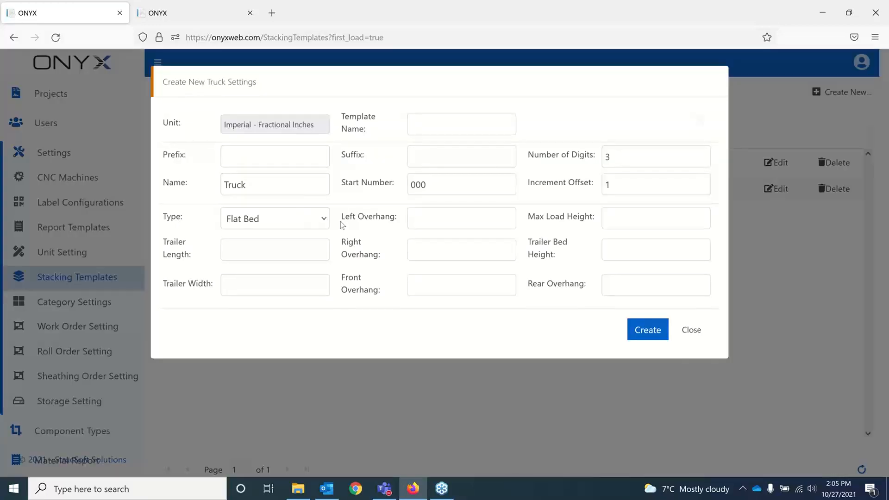
click(323, 220)
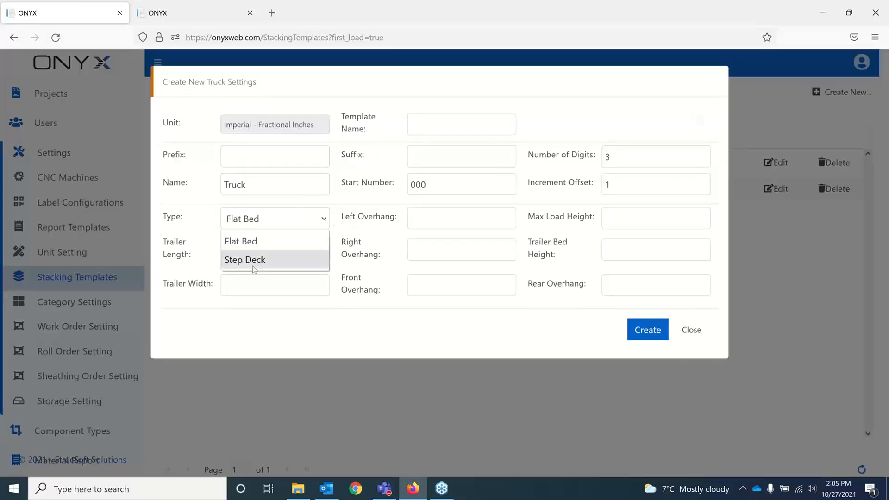
click(270, 255)
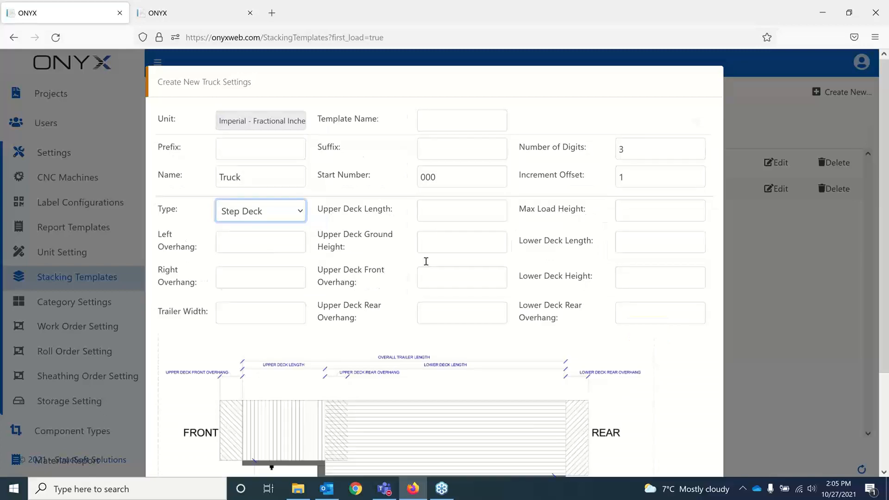
scroll(427, 264, down, 3)
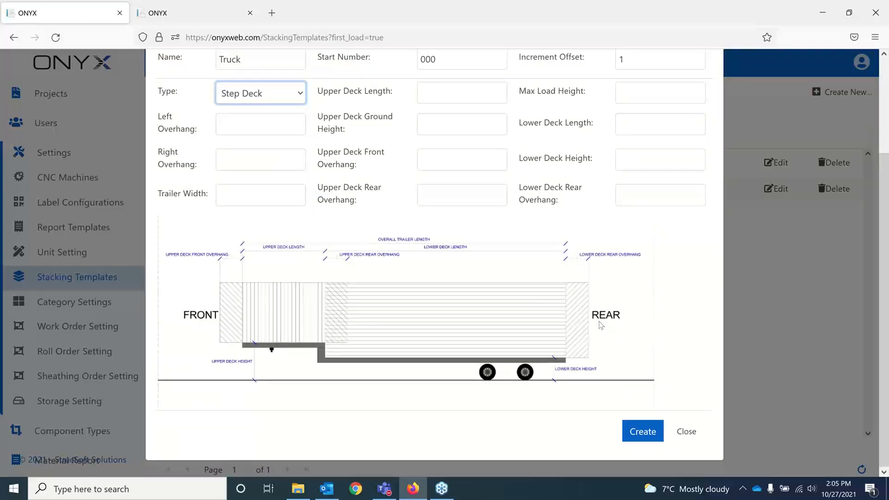
scroll(601, 325, up, 3)
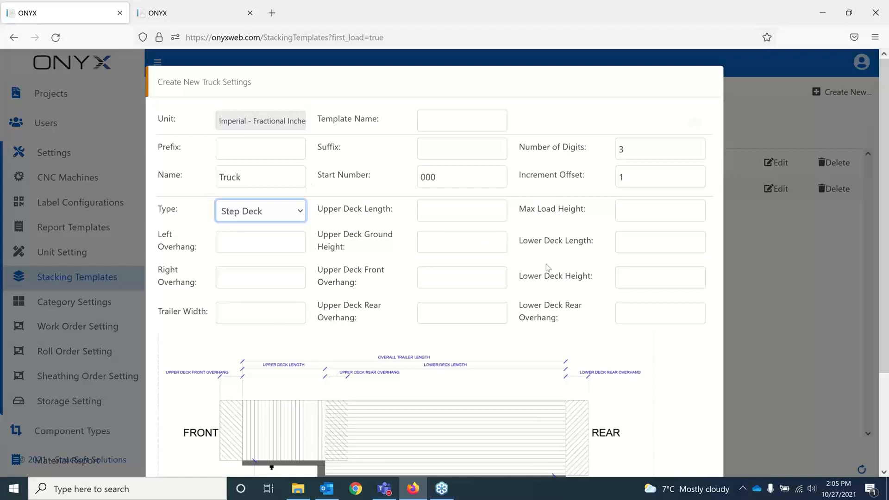
scroll(457, 232, down, 3)
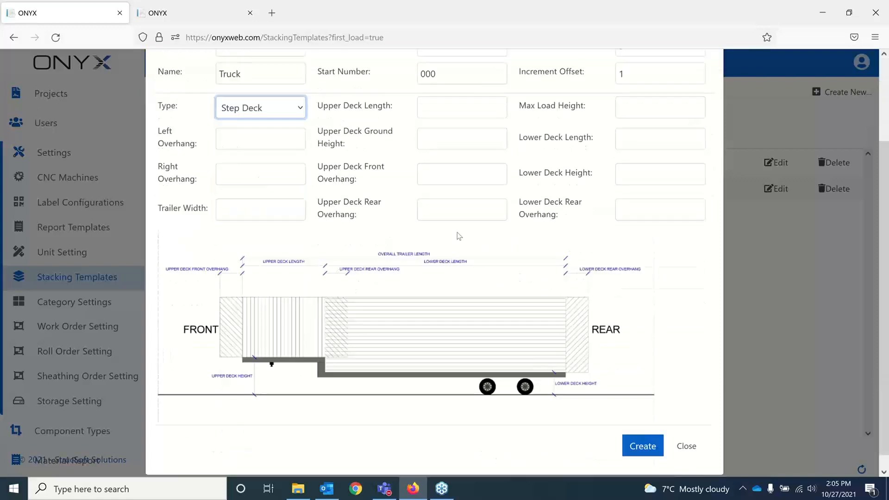
scroll(417, 119, up, 3)
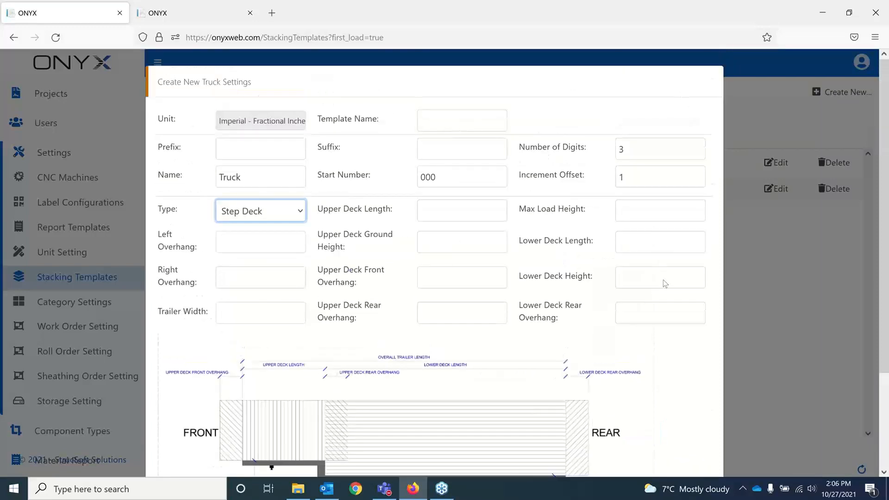
scroll(663, 280, down, 3)
click(694, 433)
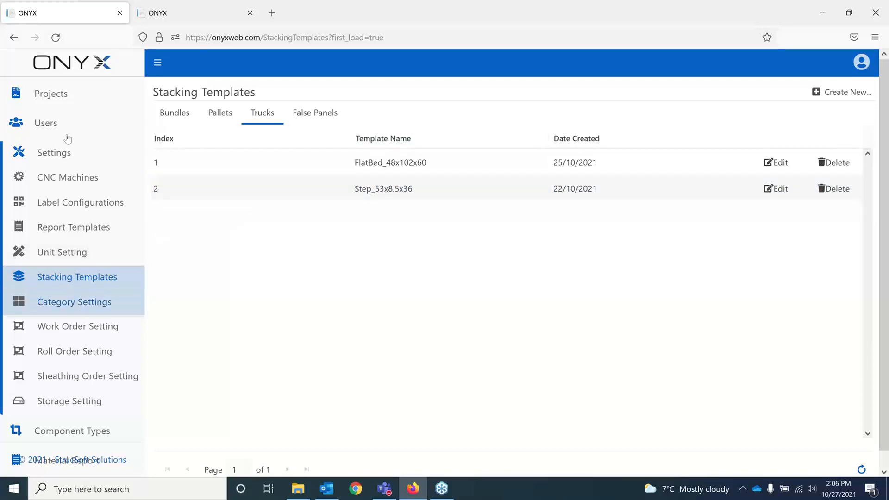
- Check the category settings, and open the Sequencing viewer of the 10/22/2021 project
click(82, 310)
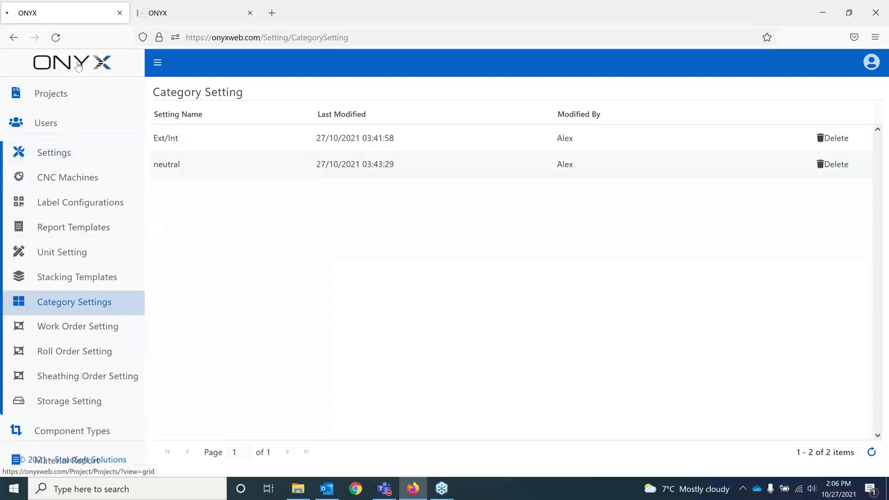
click(96, 68)
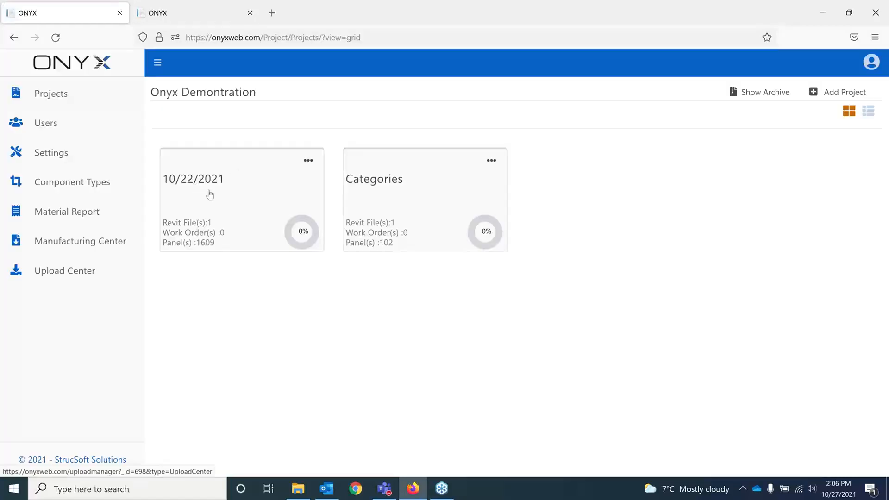
click(210, 194)
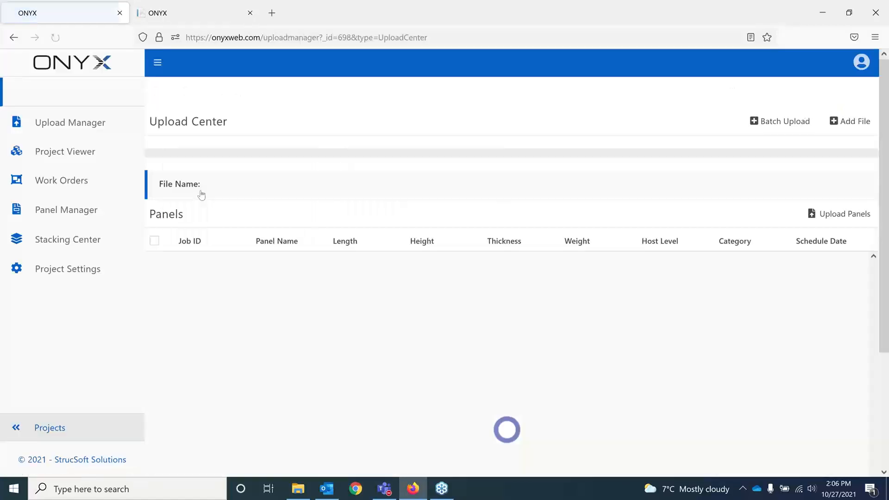
click(63, 213)
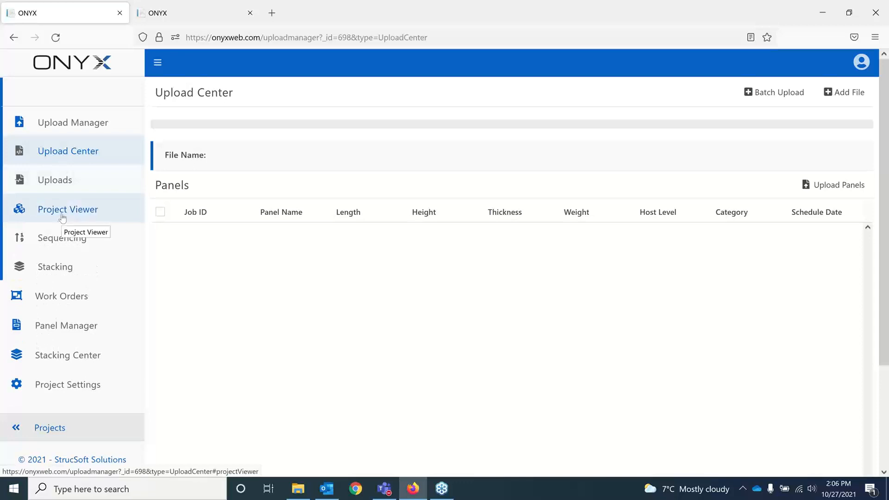
click(79, 246)
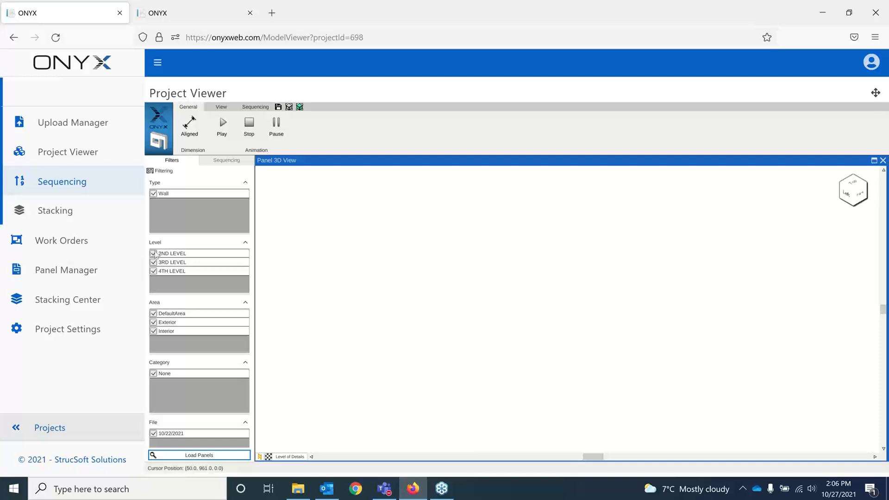
- Filter the project model to 3RD LEVEL only, load its panels and check the level of detail options
click(154, 272)
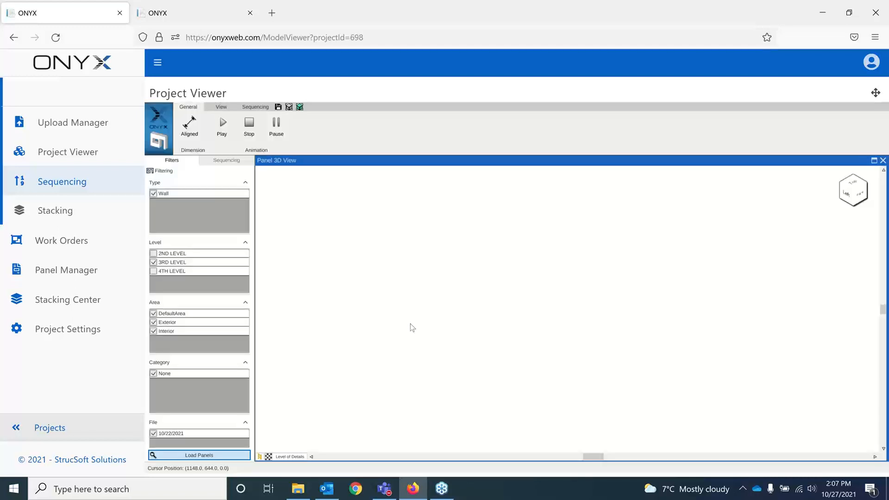
click(280, 458)
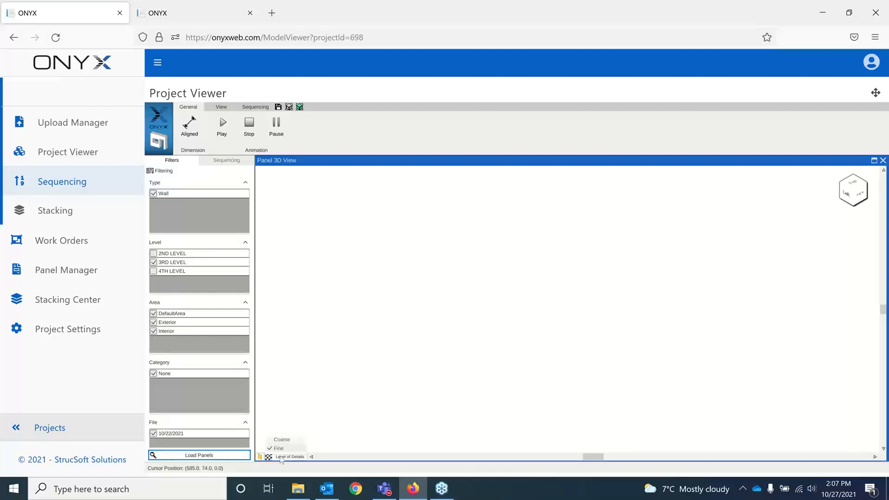
click(285, 354)
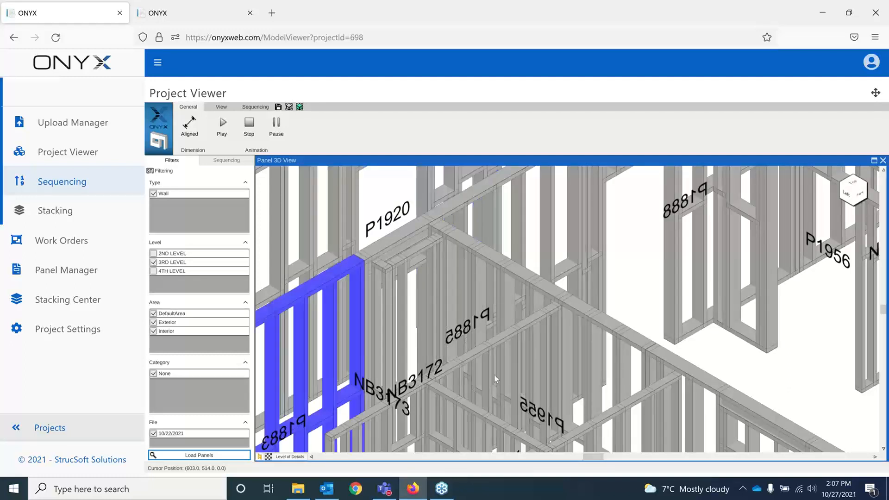
- Examine the loaded 3RD LEVEL wall layout from the whole building down to the near end of the front wing
scroll(490, 296, down, 10)
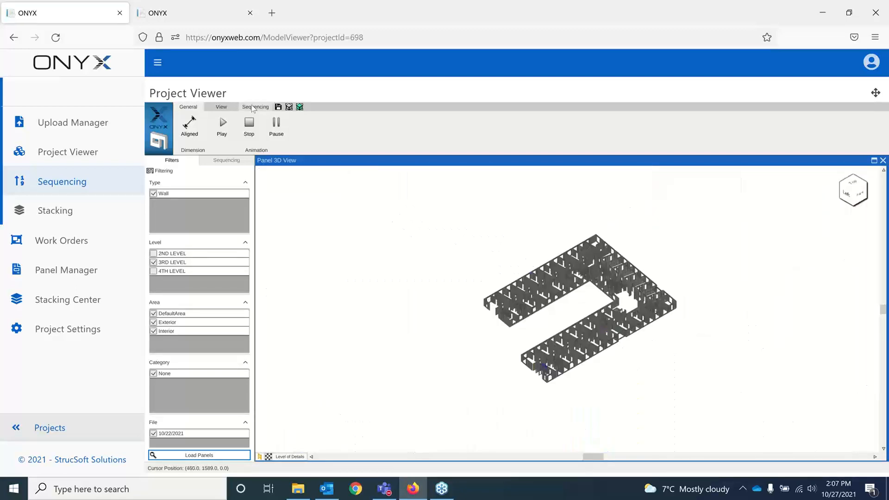
click(252, 107)
scroll(620, 320, up, 2)
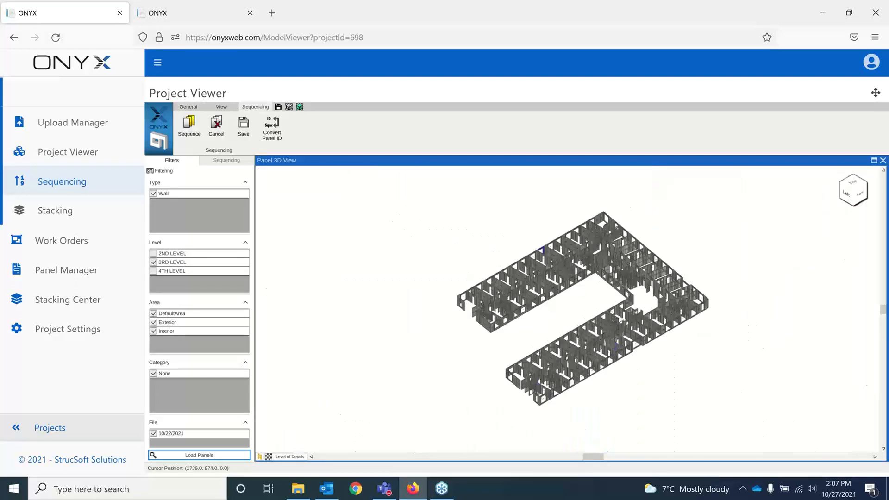
scroll(570, 309, up, 1)
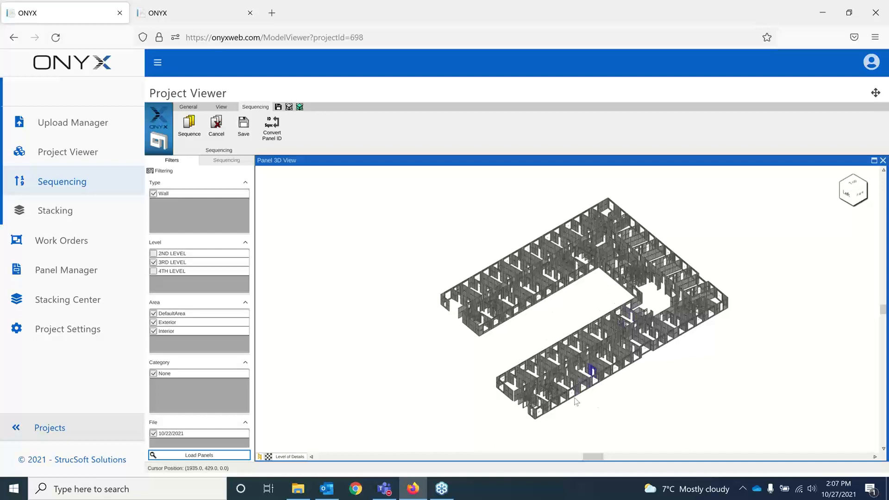
scroll(576, 402, up, 3)
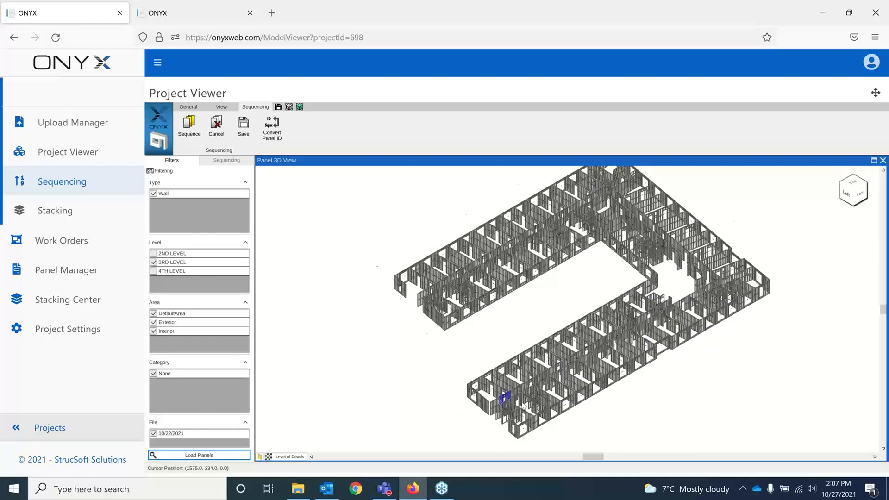
scroll(523, 403, up, 1)
middle_drag(528, 400, 517, 346)
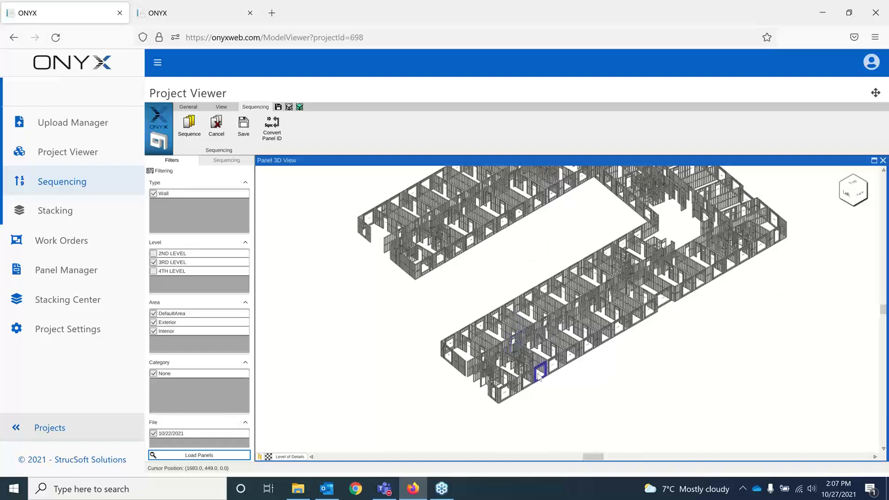
scroll(537, 375, up, 1)
middle_drag(538, 384, 534, 340)
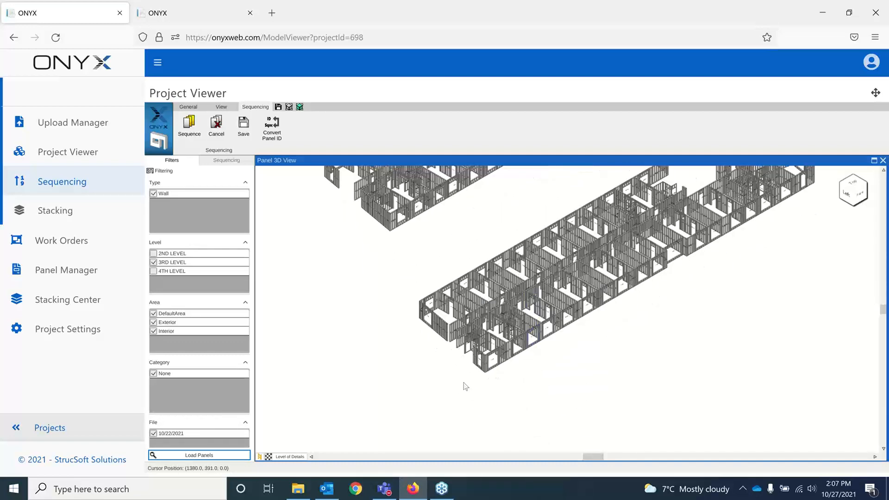
scroll(462, 382, up, 2)
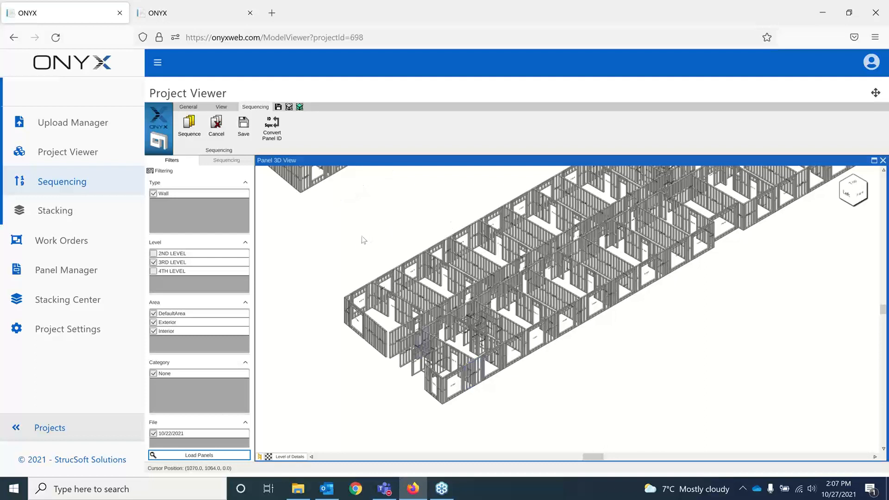
- Set the sequence type to Webinar, start panel sequencing and inspect the panels along the front wing's inner wall
click(224, 160)
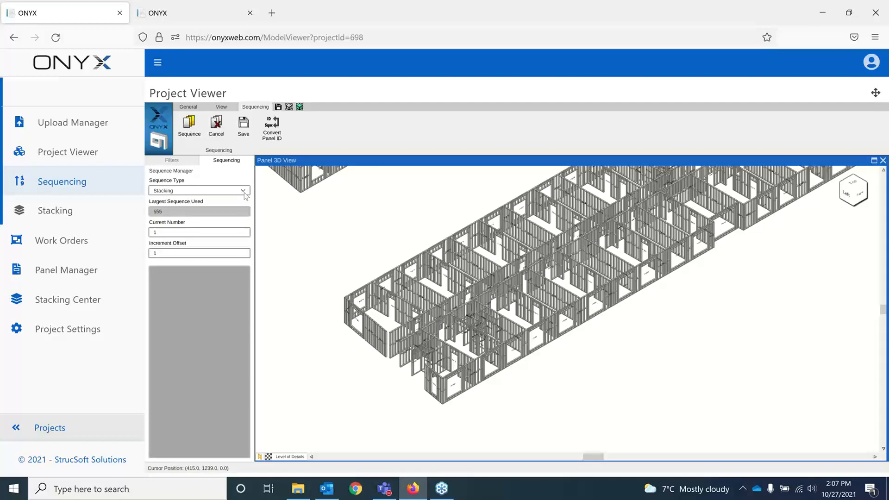
click(244, 192)
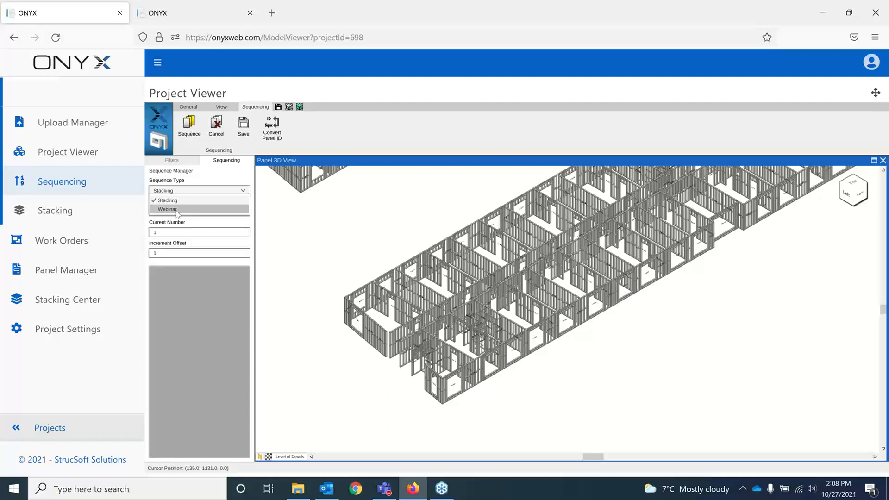
click(177, 209)
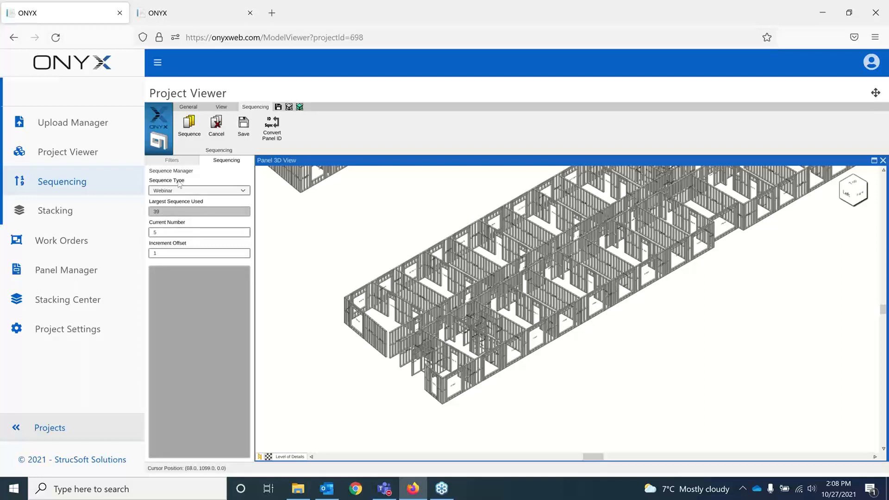
click(180, 122)
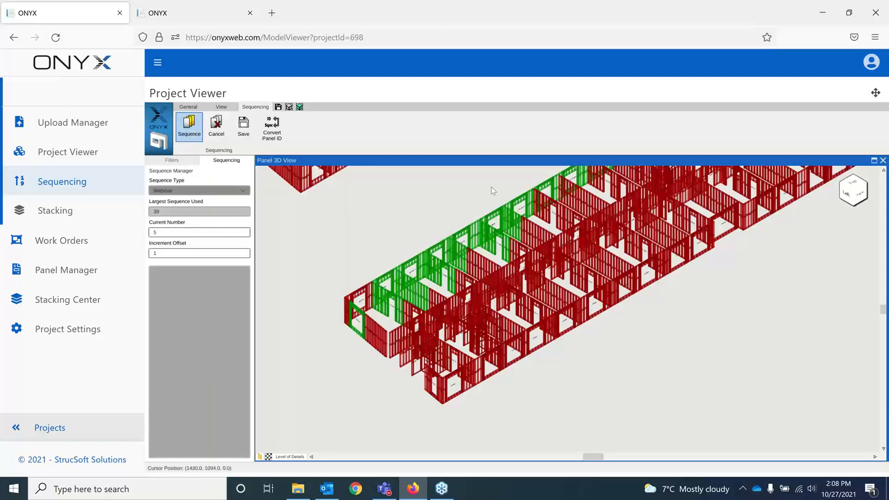
scroll(418, 267, up, 2)
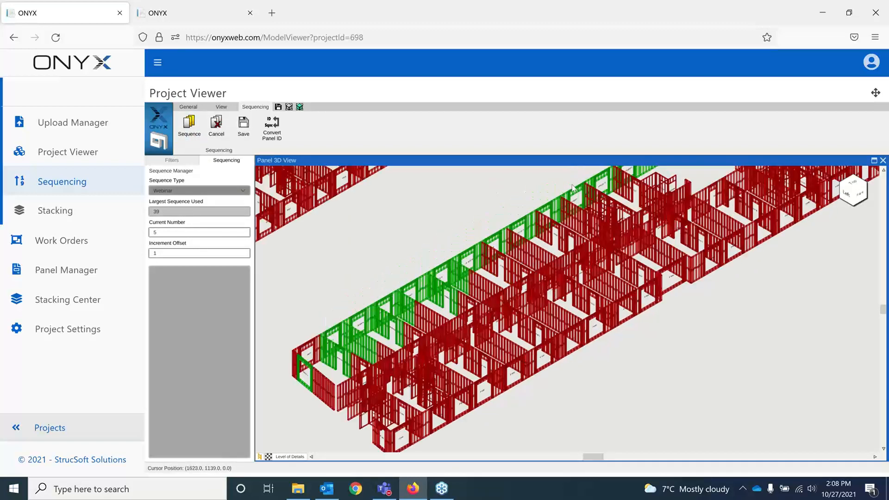
scroll(492, 259, up, 2)
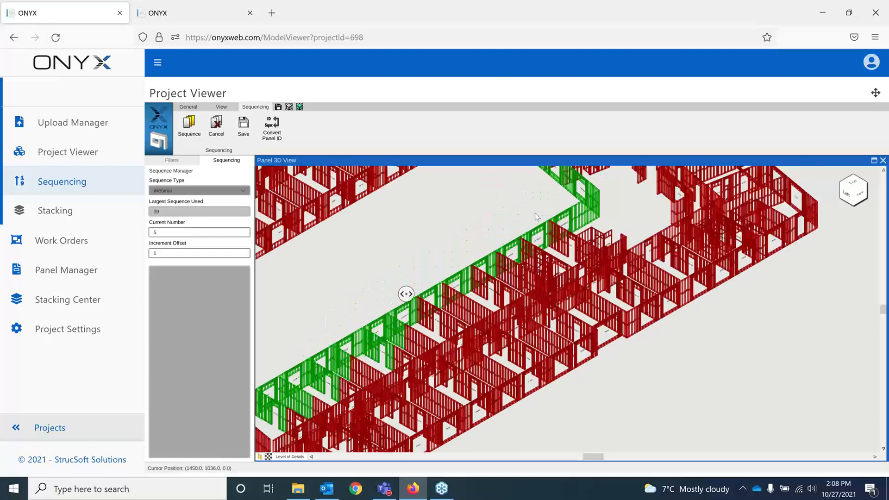
- Set the current number to 40, sequence the corridor wall panels from 40 to 48 starting at the front wing's near end, and save
middle_drag(406, 293, 551, 202)
scroll(362, 382, up, 3)
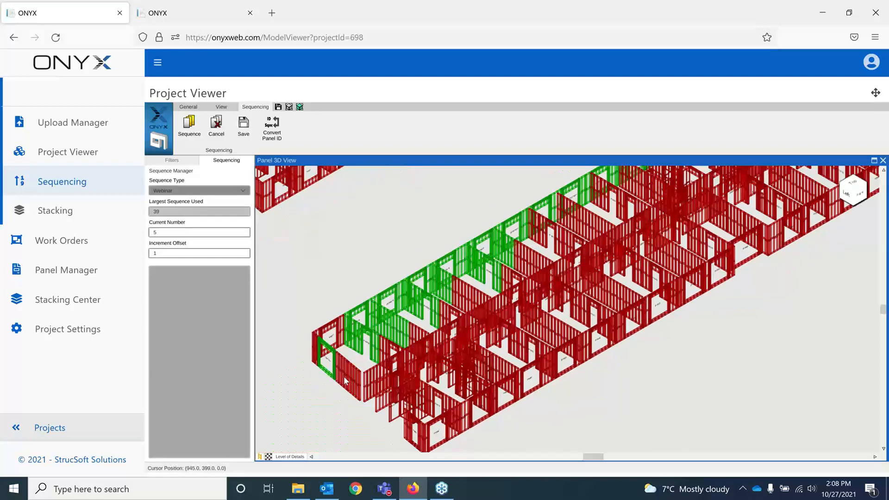
middle_drag(362, 365, 513, 270)
middle_drag(347, 293, 351, 307)
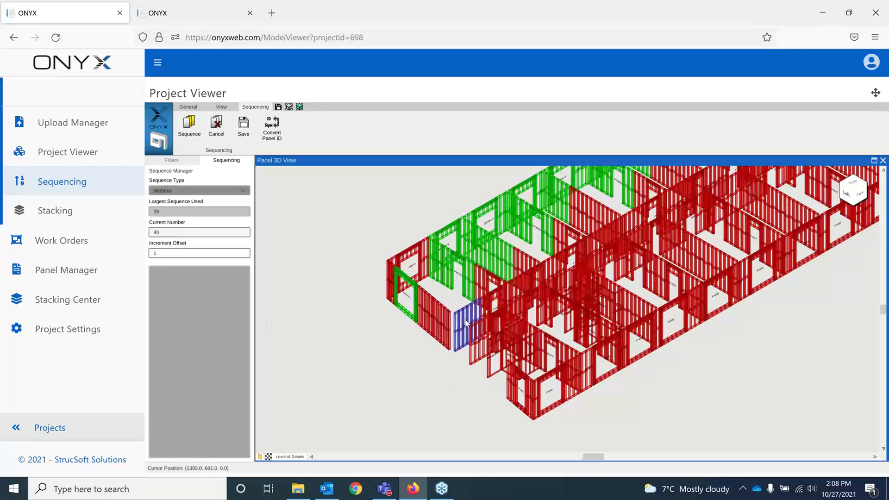
click(473, 336)
click(476, 338)
click(492, 287)
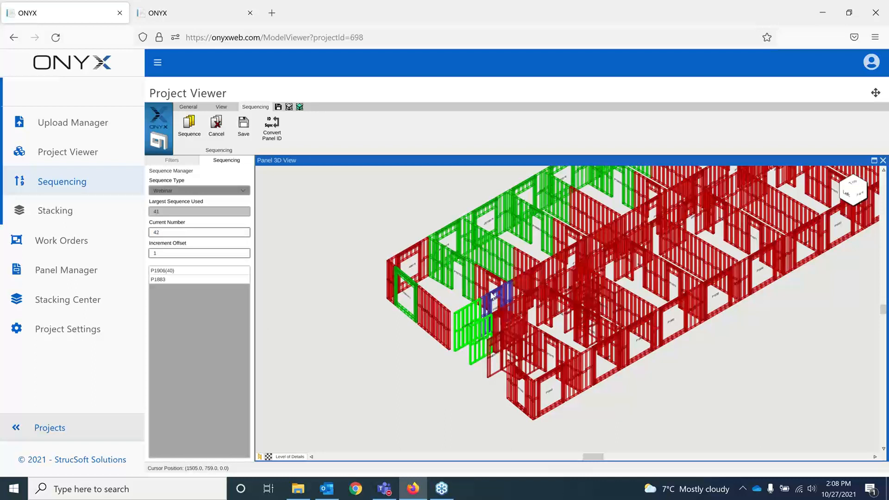
click(502, 286)
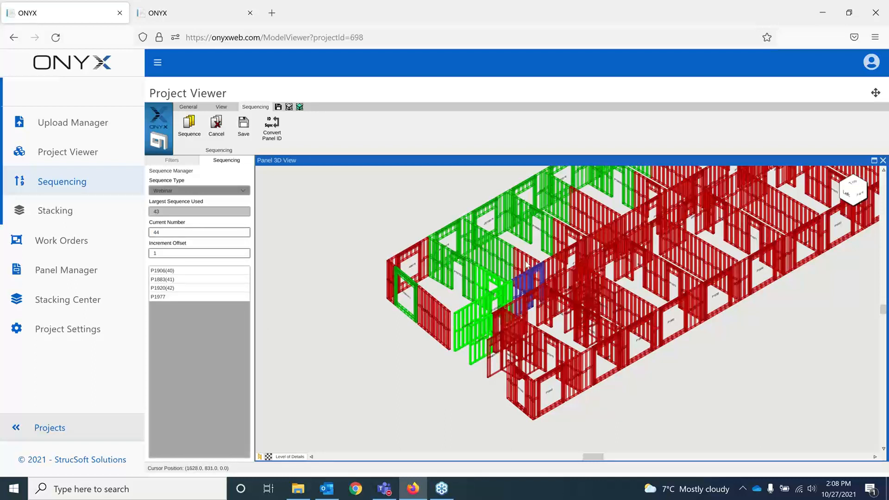
click(528, 280)
click(539, 269)
click(558, 261)
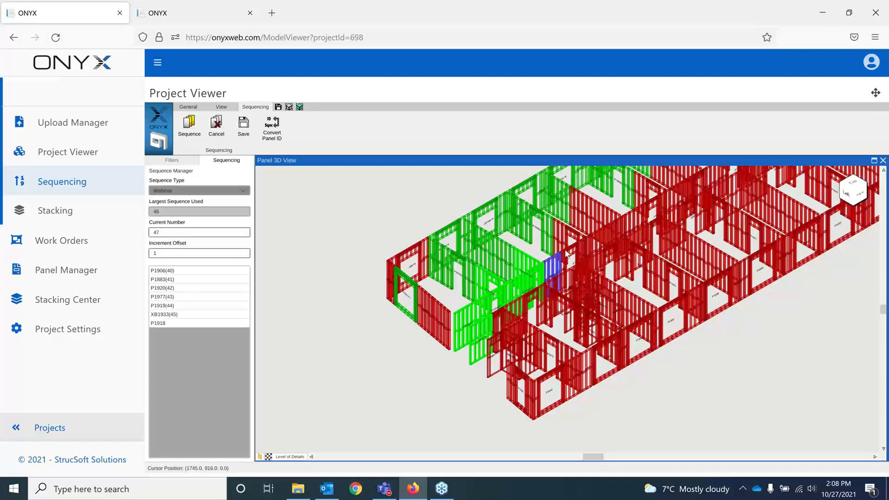
click(576, 238)
click(574, 234)
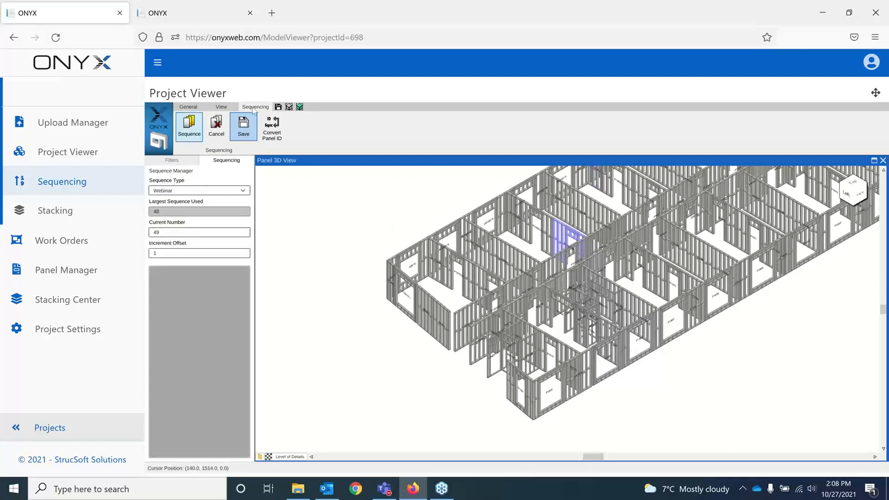
- Create a new stacking session, filter it to 3RD LEVEL only and load its panels
click(56, 215)
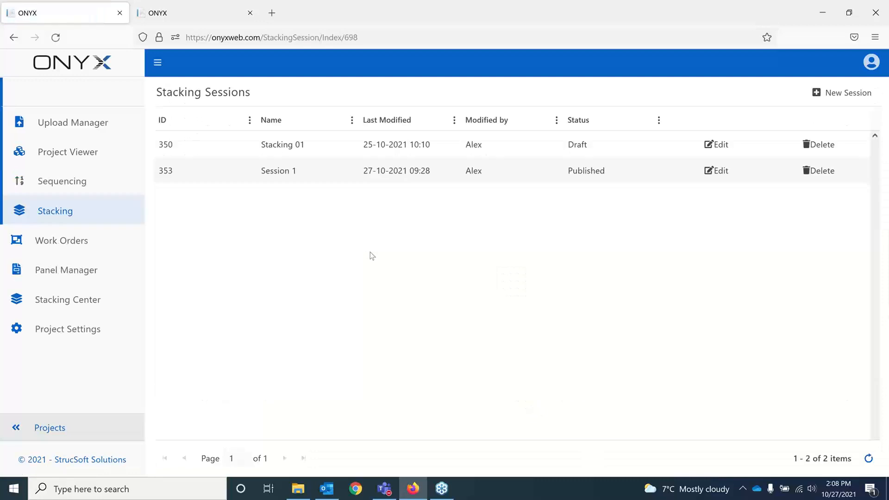
click(722, 180)
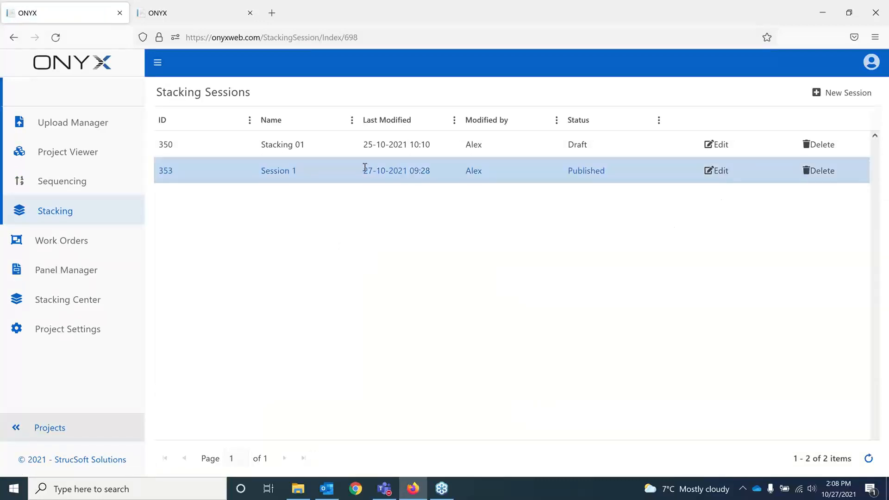
click(839, 94)
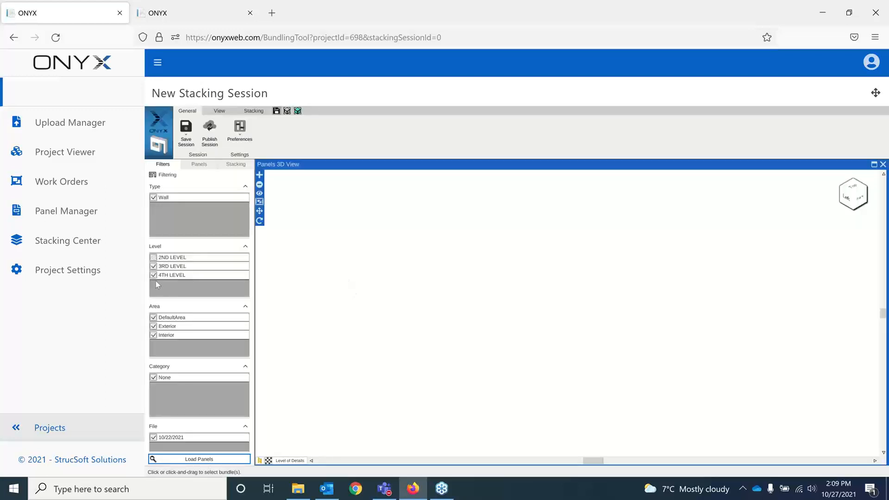
click(183, 457)
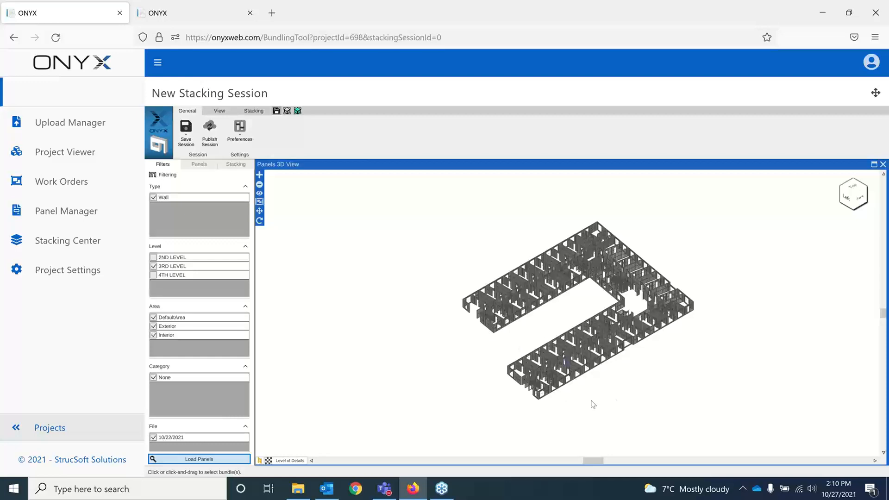
- Stack the front wing's panels by sequence, using the Bundle-01 template and the Webinar sequence type
scroll(593, 404, up, 3)
scroll(530, 287, up, 1)
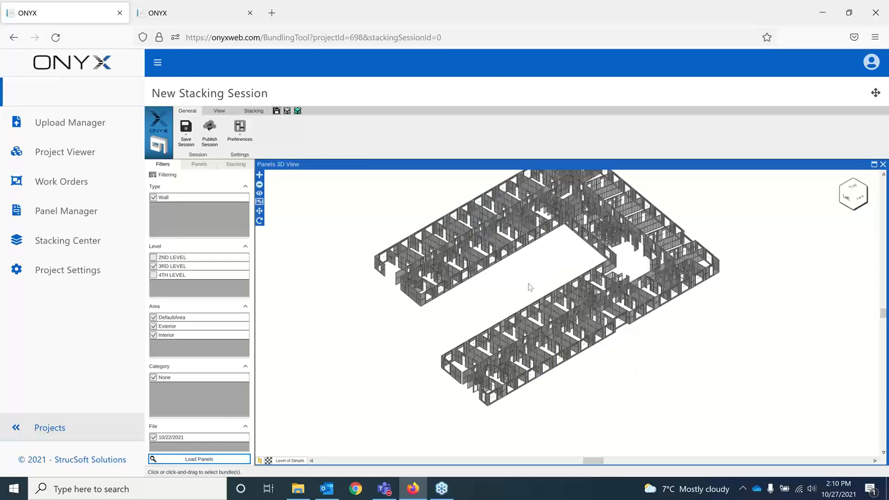
scroll(528, 283, up, 1)
scroll(491, 430, up, 3)
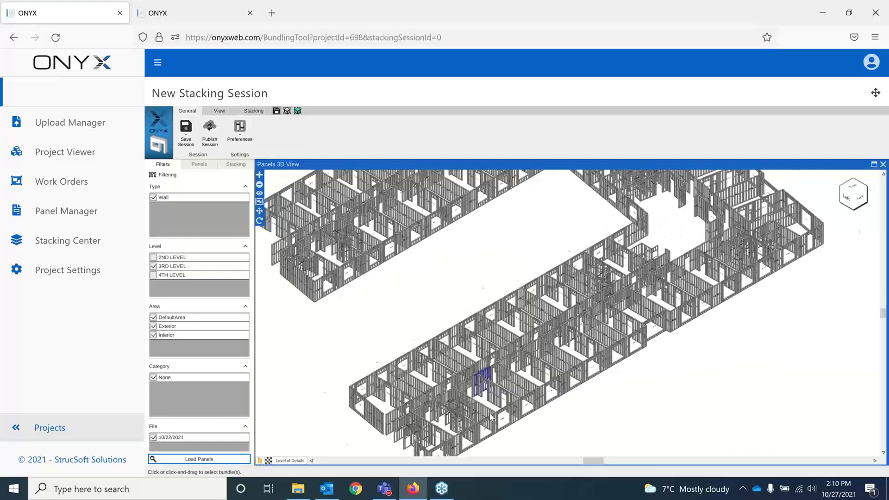
scroll(491, 416, up, 1)
middle_drag(491, 451, 481, 393)
middle_drag(448, 329, 522, 326)
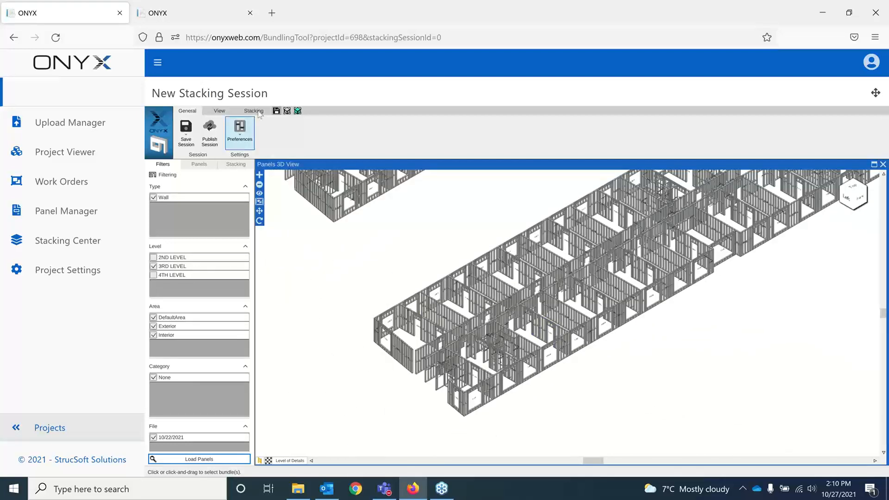
click(253, 111)
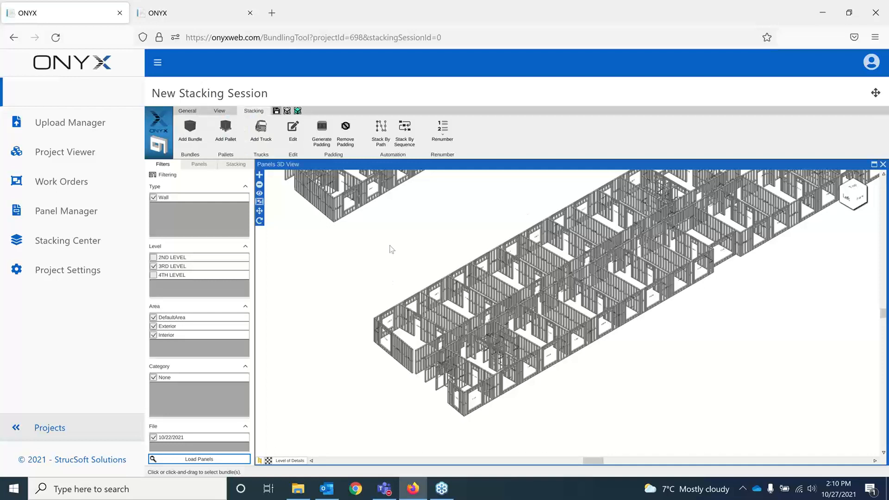
click(410, 135)
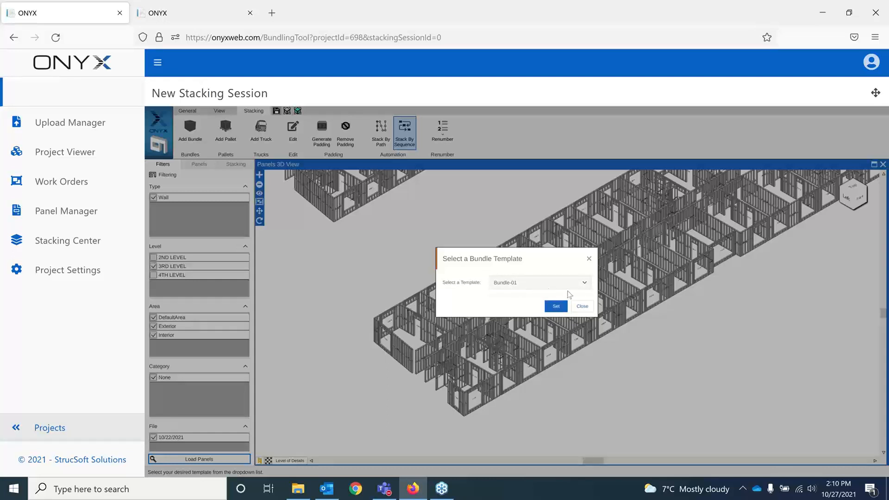
click(557, 307)
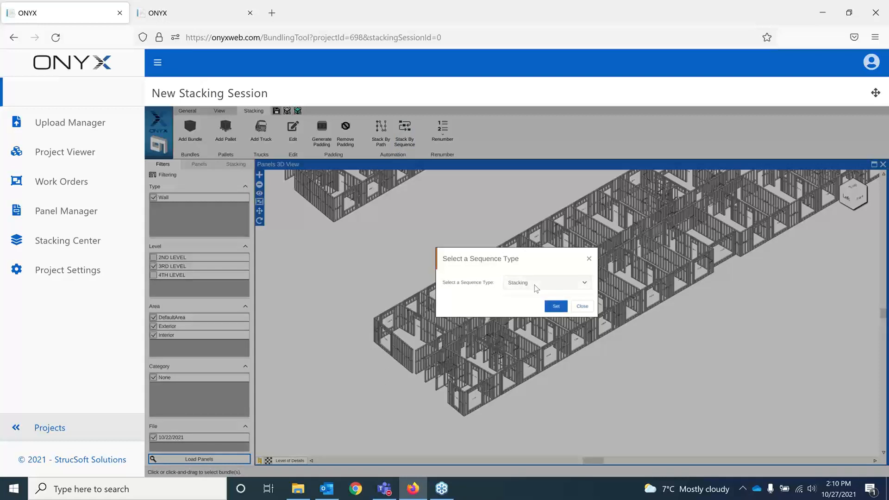
click(572, 284)
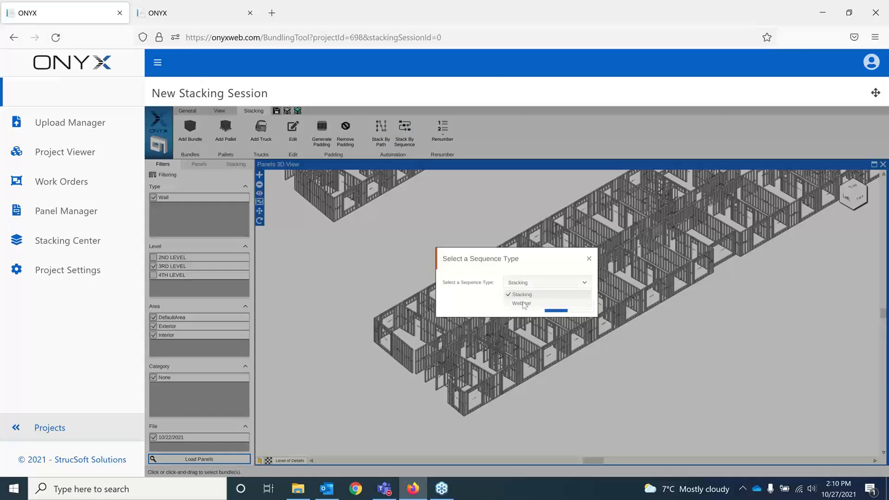
click(521, 303)
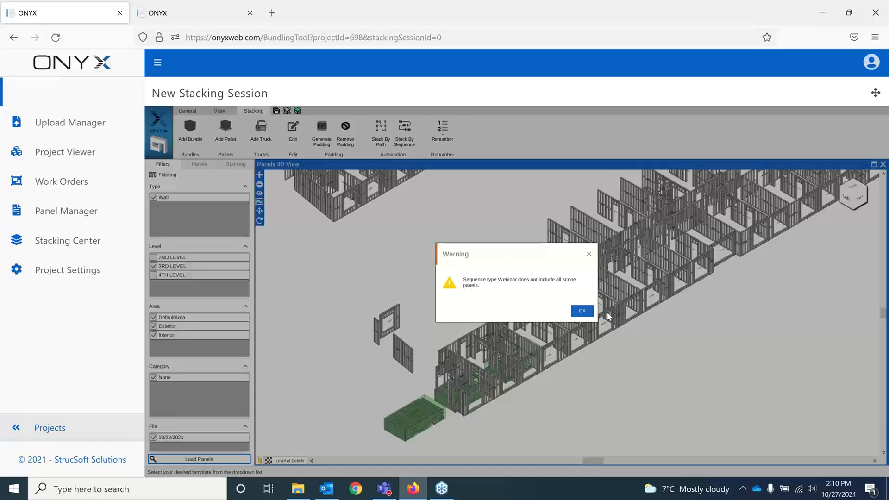
click(582, 311)
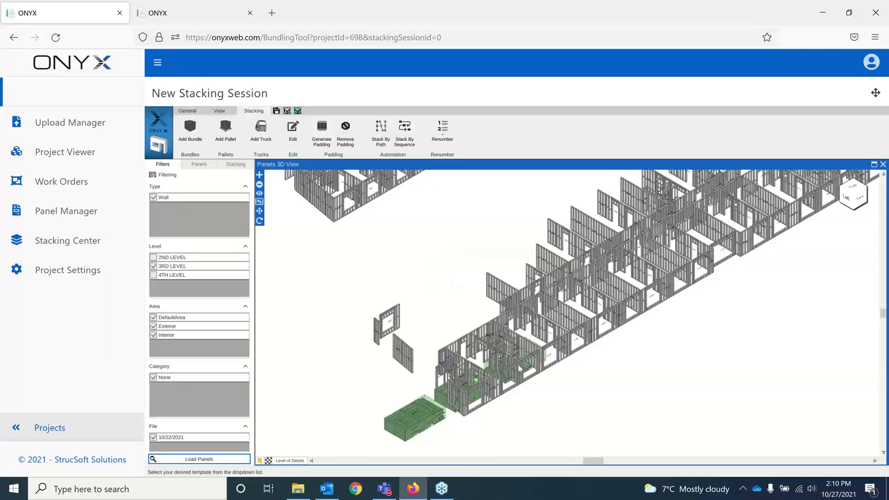
- Move the three generated bundles out of the building and line them up in front of the front wing
scroll(532, 370, up, 5)
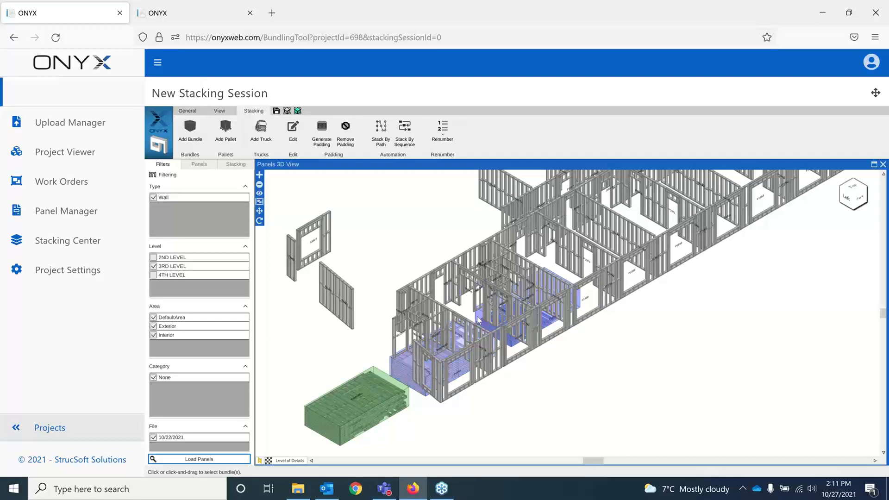
click(259, 211)
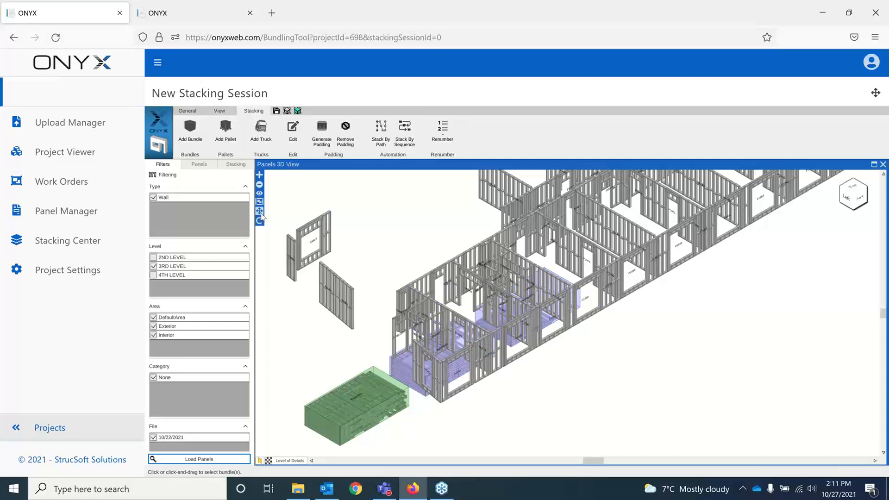
drag(438, 303, 640, 402)
click(387, 377)
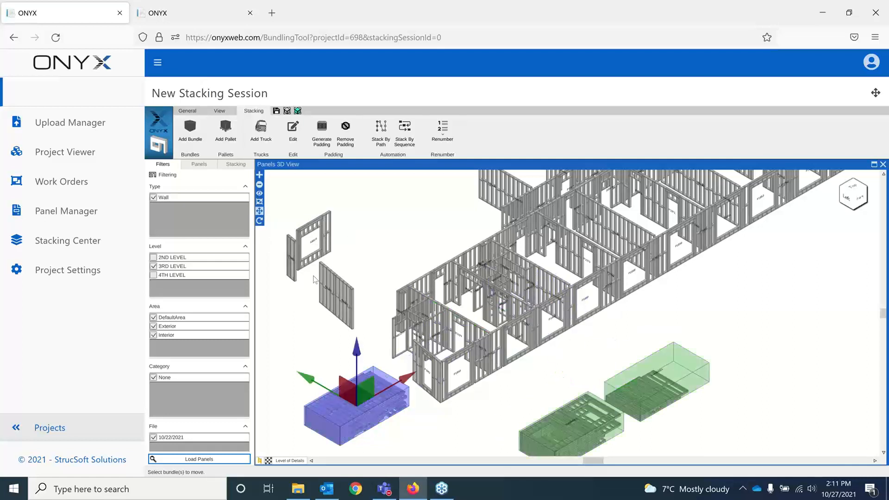
drag(306, 378, 517, 497)
- Examine the panels stacked inside Bundle001, Bundle002 and Bundle003 and how full each bundle is
middle_drag(555, 383, 582, 214)
scroll(582, 213, up, 3)
scroll(726, 307, up, 1)
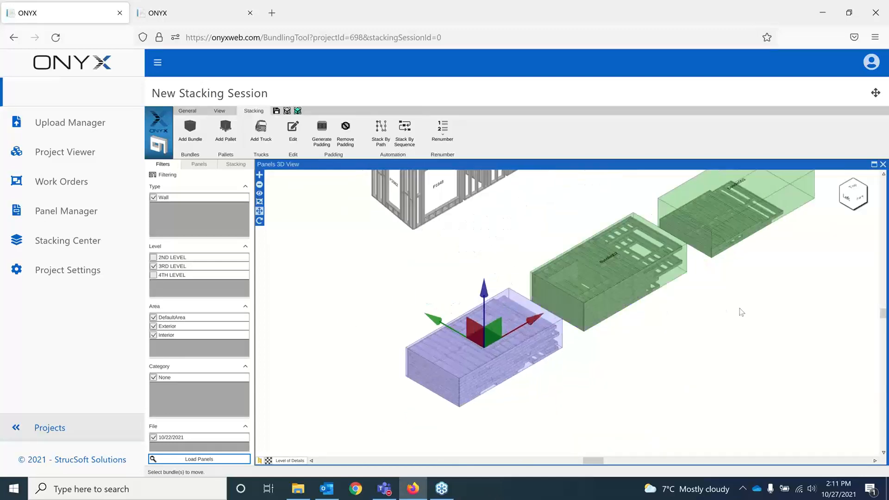
click(739, 308)
middle_drag(781, 285, 694, 337)
scroll(644, 236, up, 2)
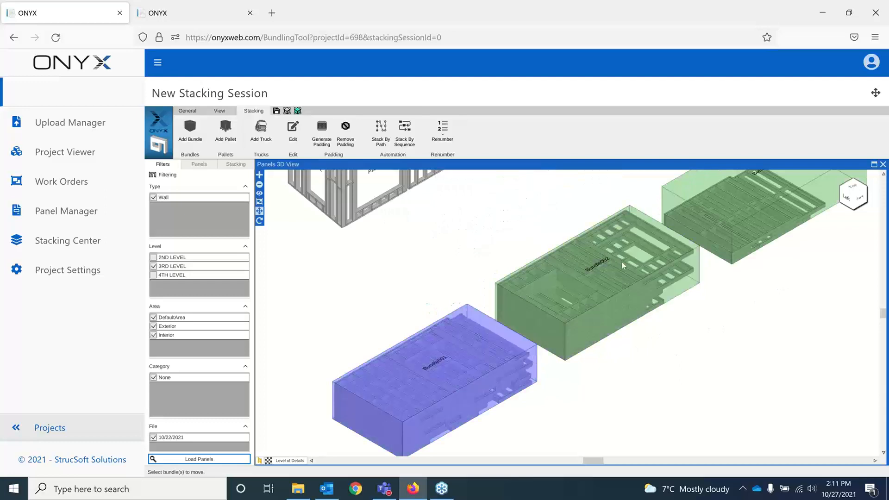
middle_drag(778, 299, 704, 345)
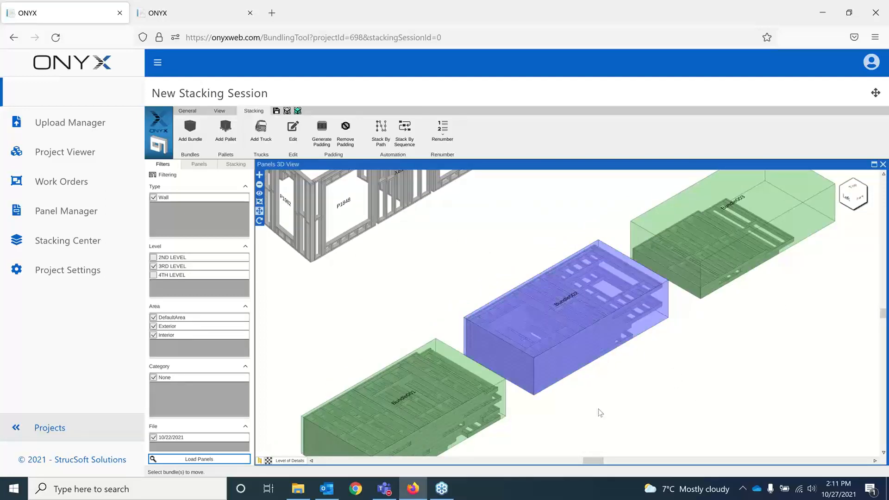
click(460, 360)
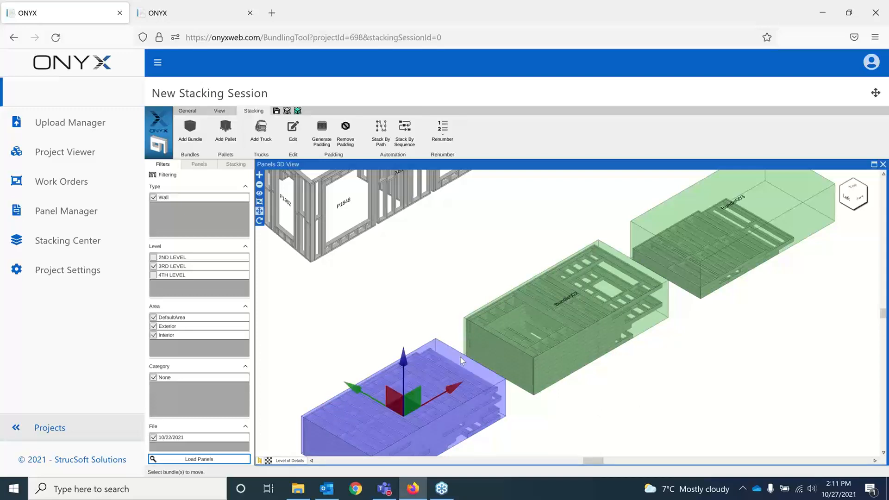
click(590, 347)
click(763, 337)
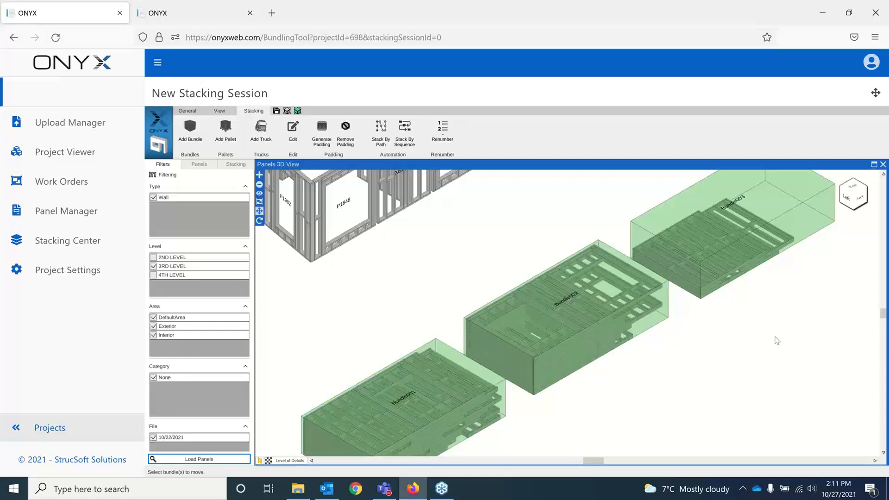
scroll(715, 350, down, 1)
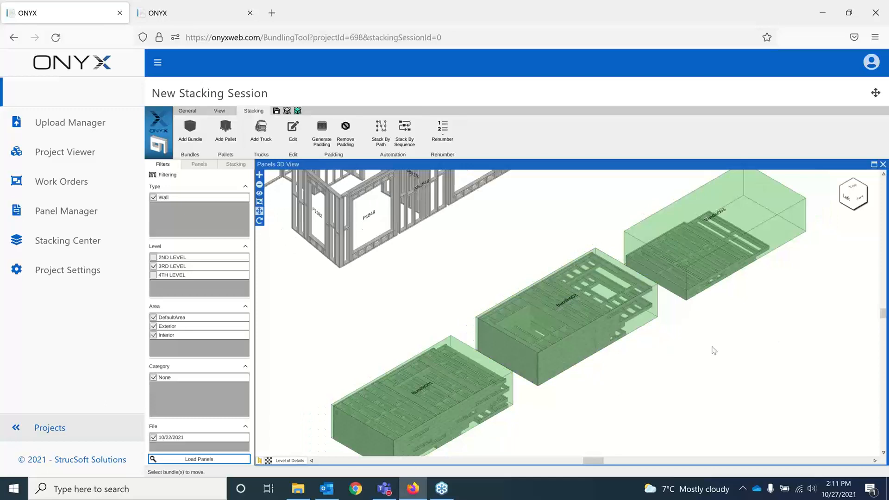
scroll(713, 351, down, 1)
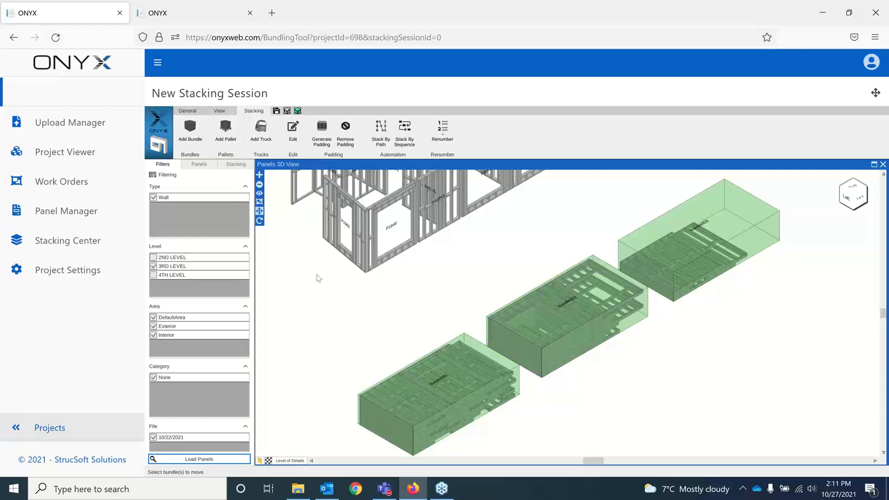
- Switch to the other project's stacking session, inspect its L-shaped floor and wall model and check the Stack By Path automation
click(177, 13)
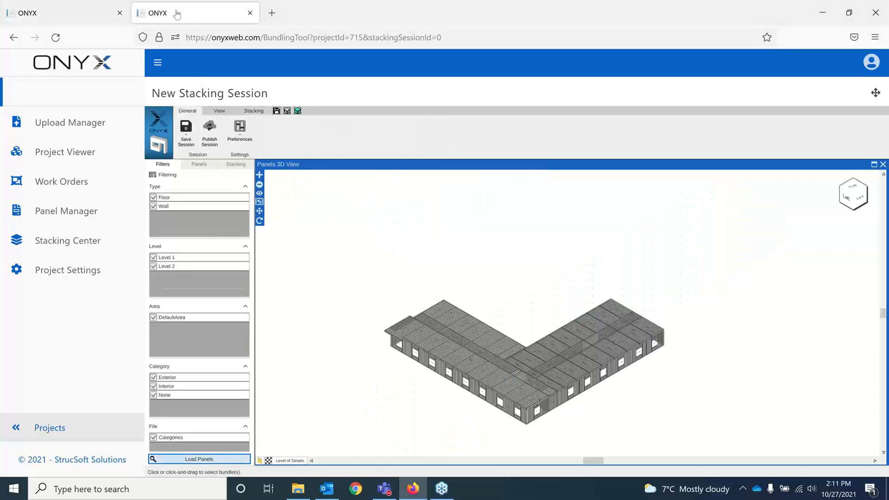
scroll(526, 321, up, 3)
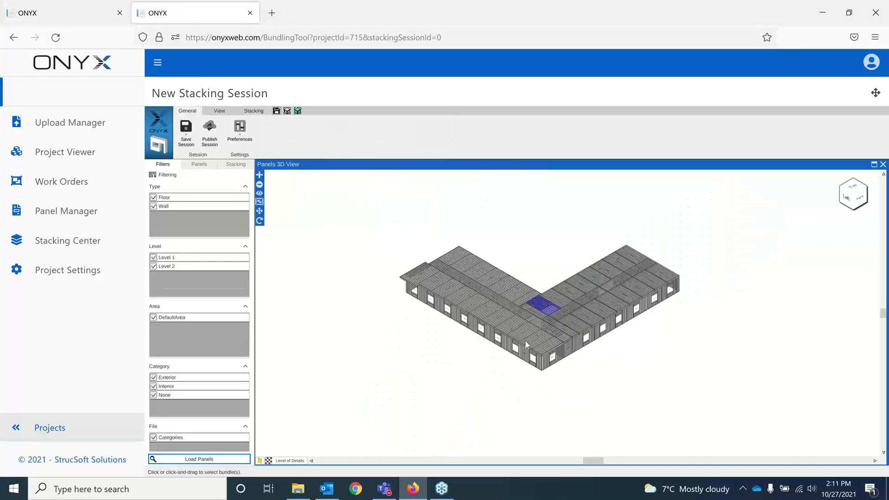
scroll(541, 363, up, 3)
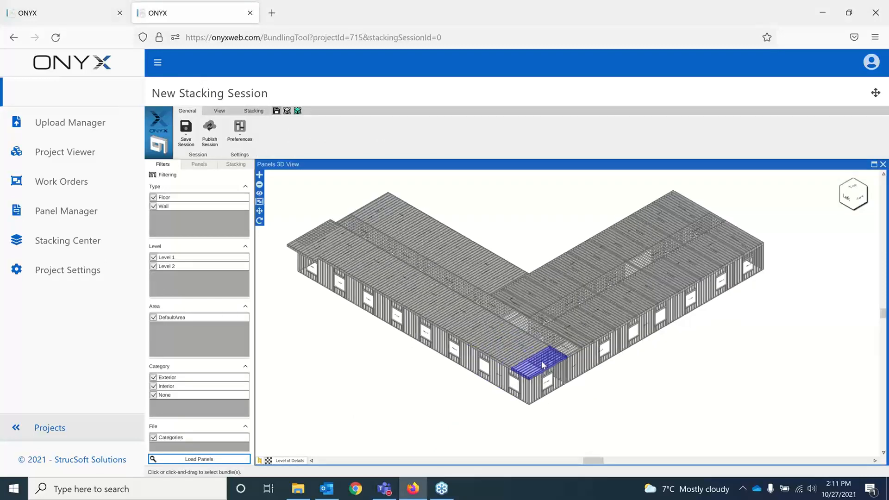
middle_drag(545, 366, 558, 360)
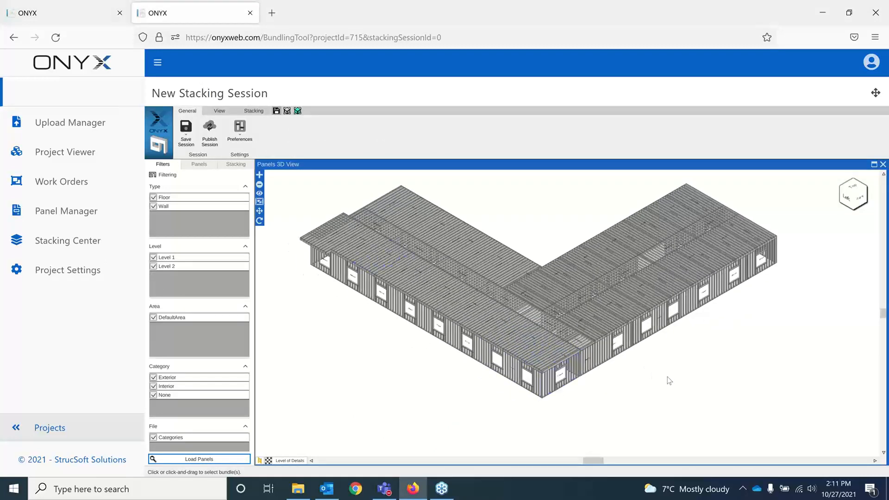
click(255, 111)
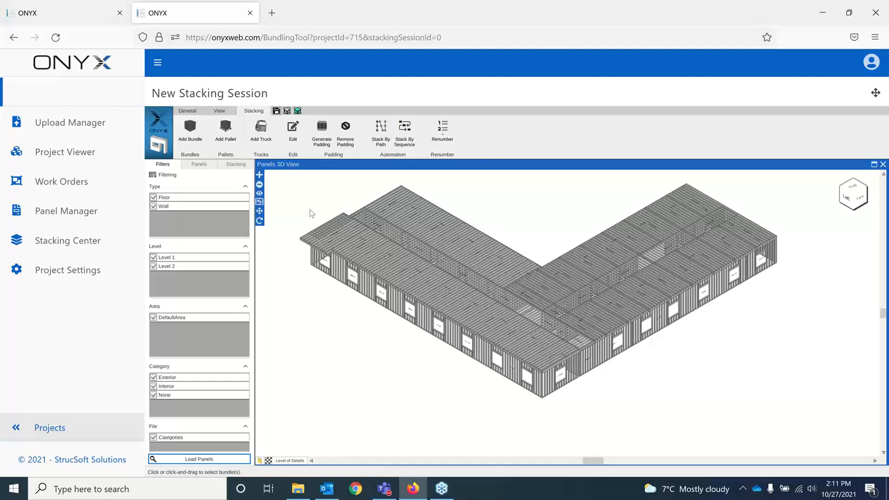
click(379, 125)
click(188, 110)
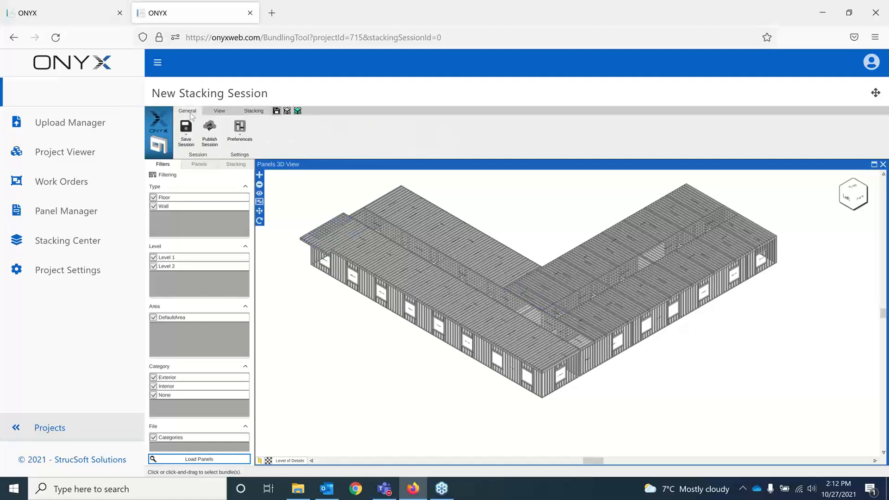
- Apply the existing Ext/int color code to the None, Exterior and Interior panel categories
click(243, 135)
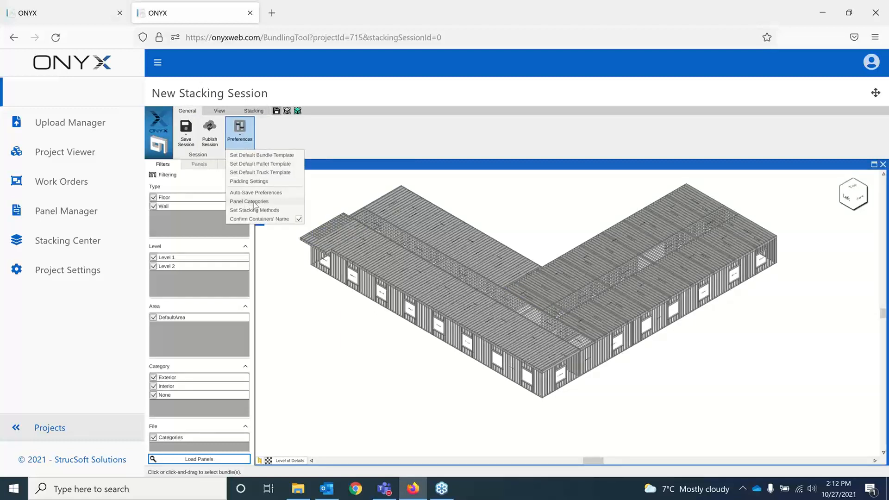
click(255, 202)
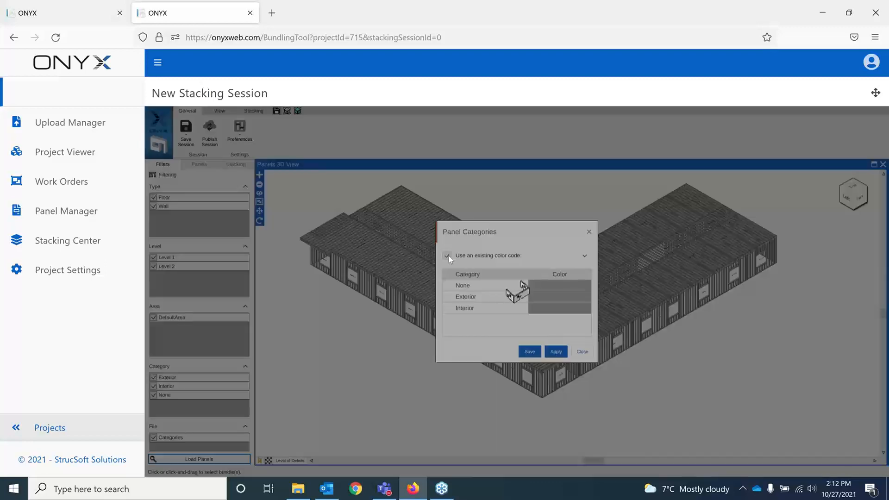
click(447, 255)
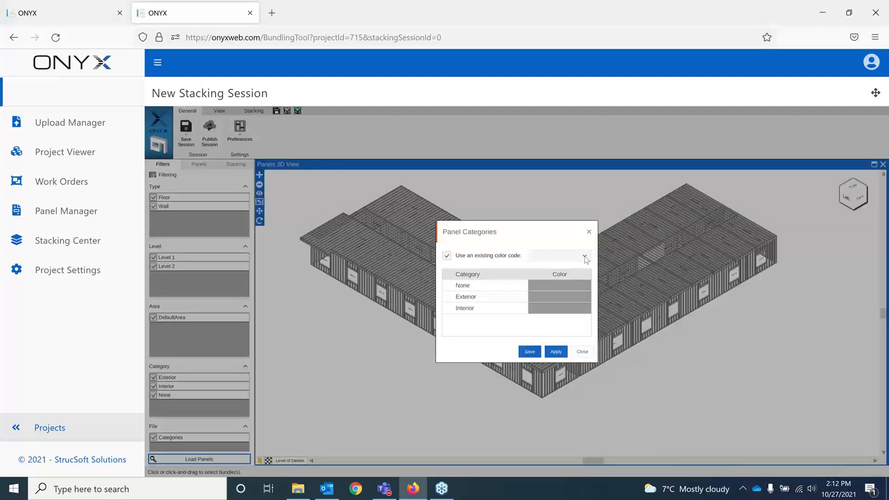
click(537, 256)
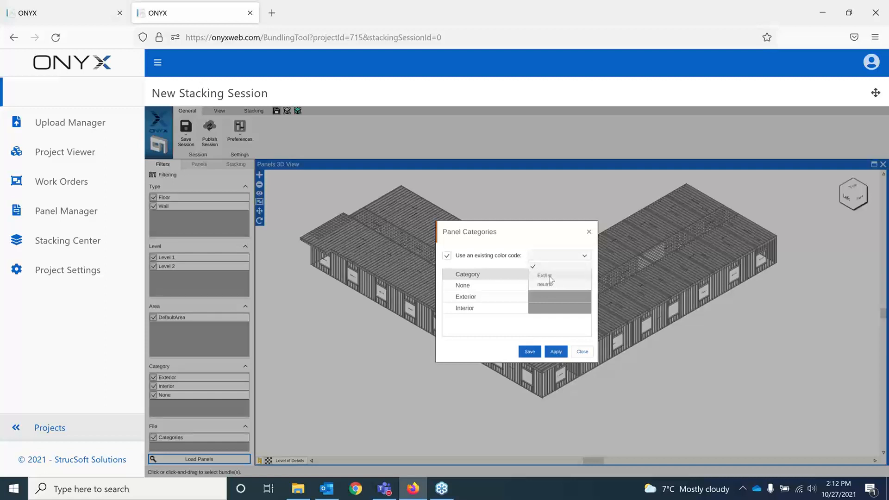
click(545, 276)
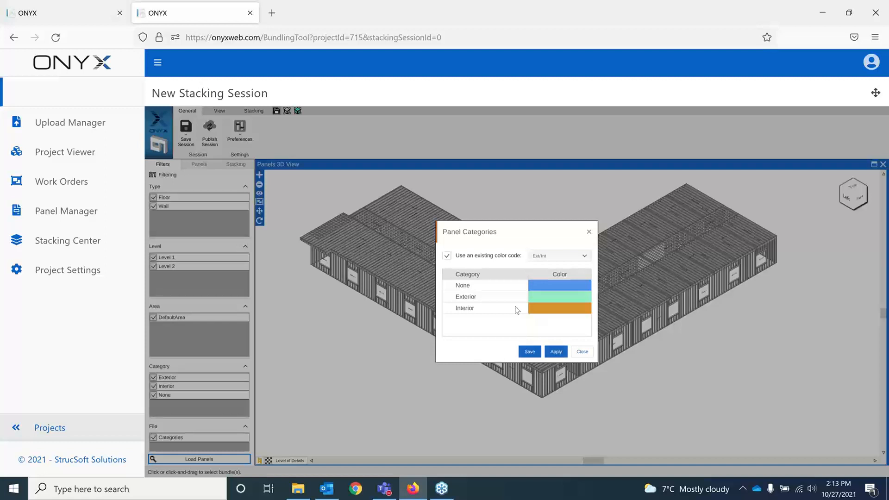
click(584, 257)
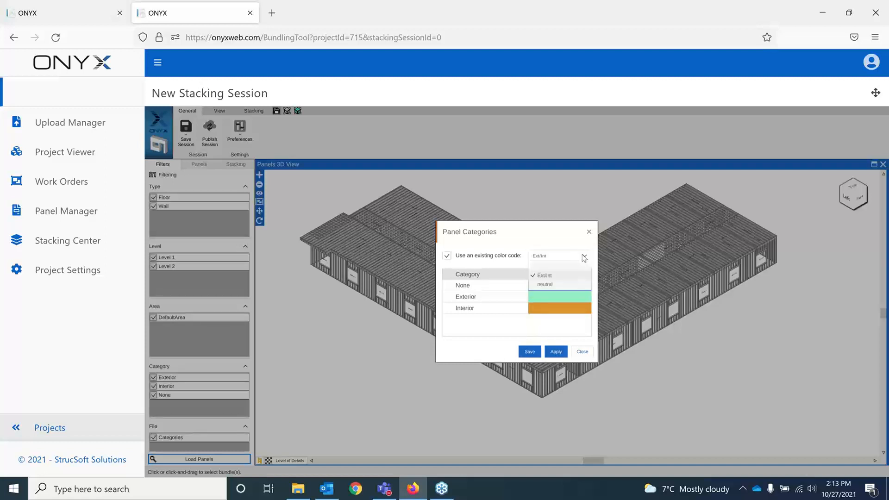
click(587, 254)
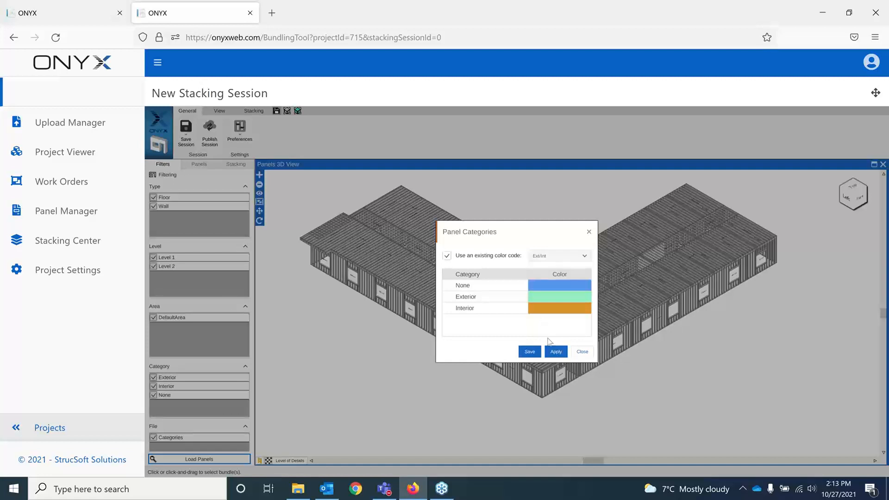
click(556, 354)
click(591, 351)
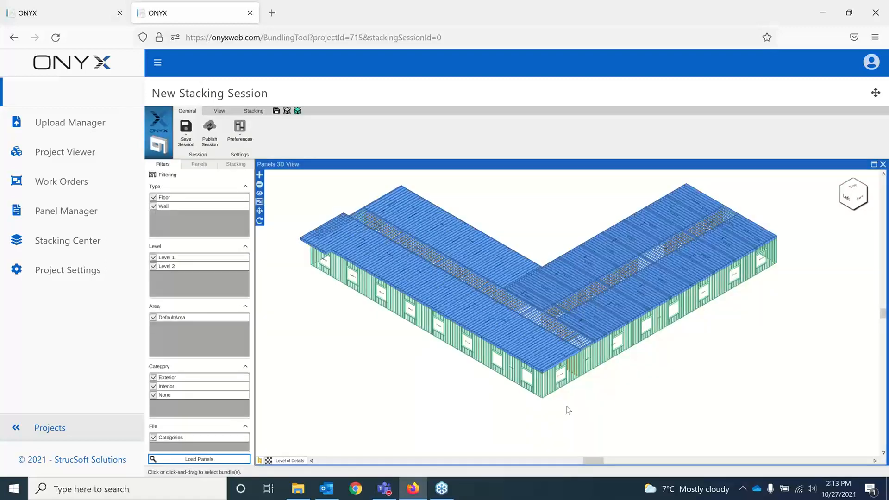
- Examine the category colors on the floor and wall panels around the building's outer corner
scroll(566, 407, up, 2)
middle_drag(536, 411, 546, 389)
scroll(558, 329, up, 1)
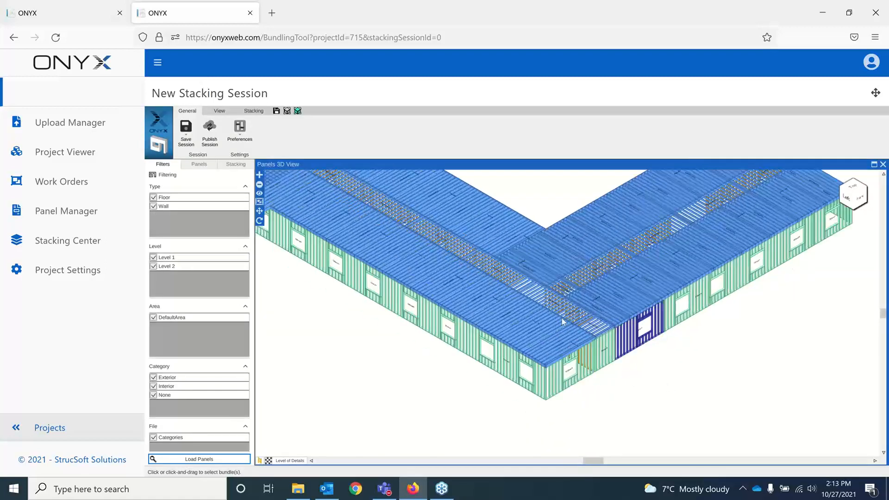
scroll(562, 318, up, 2)
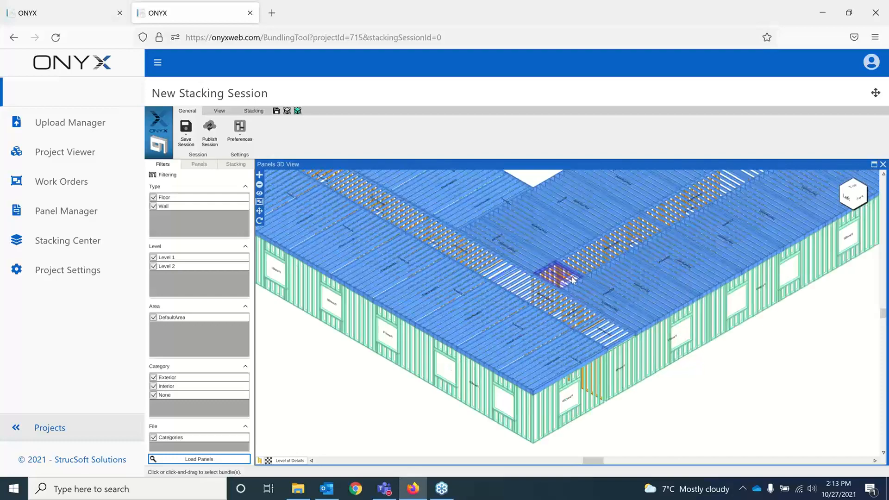
scroll(573, 279, up, 2)
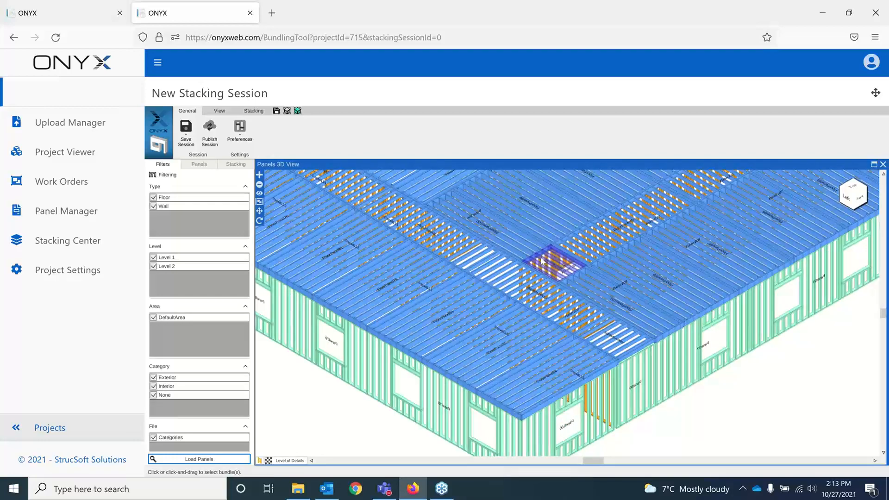
scroll(542, 262, down, 5)
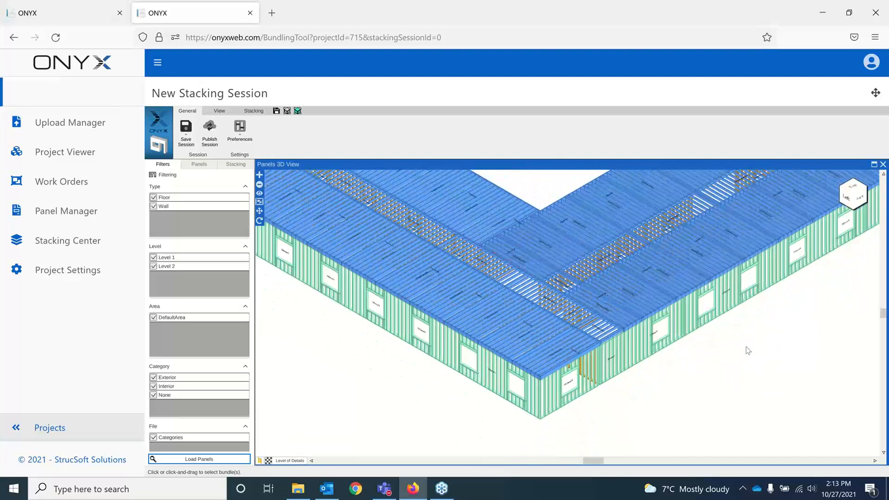
- Try Stack By Path without a container, dismiss the message and add a new bundle
click(254, 111)
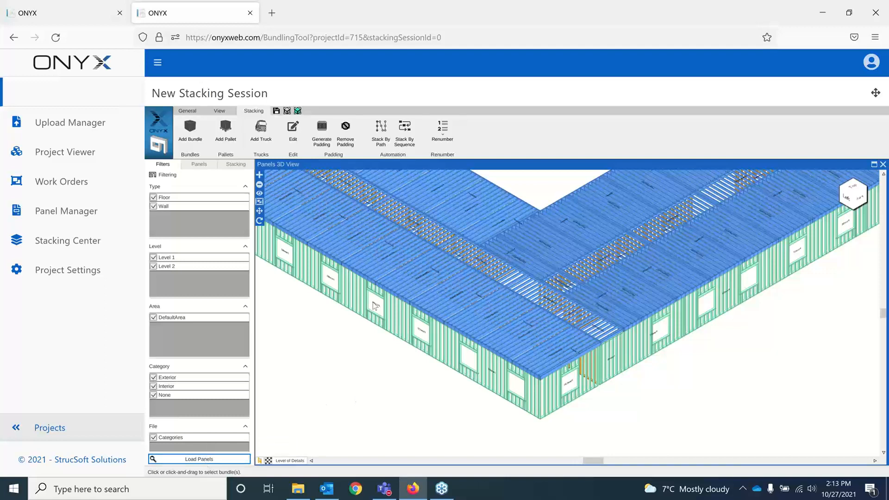
click(380, 129)
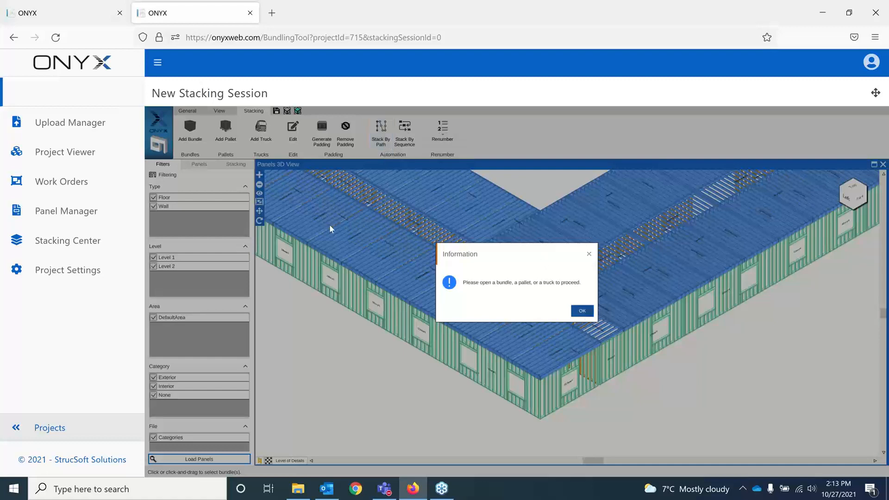
key(Escape)
click(190, 132)
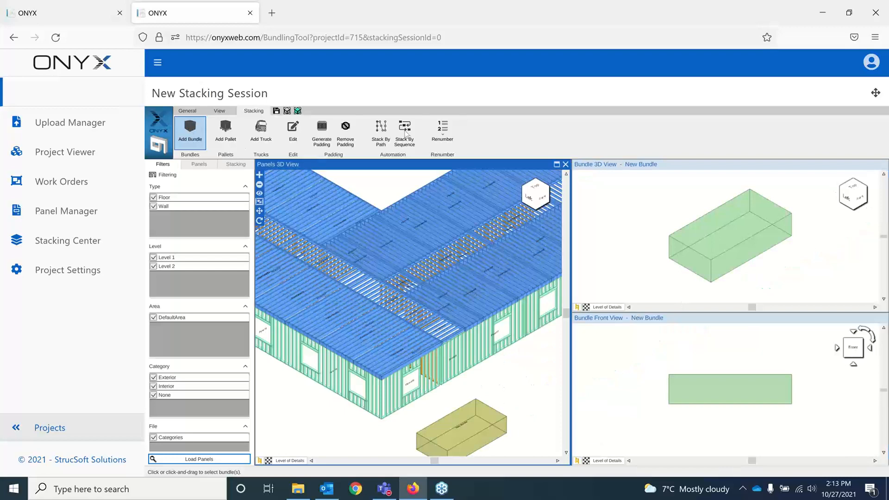
- Start Stack By Path for Level 1, including only the Exterior category
click(380, 132)
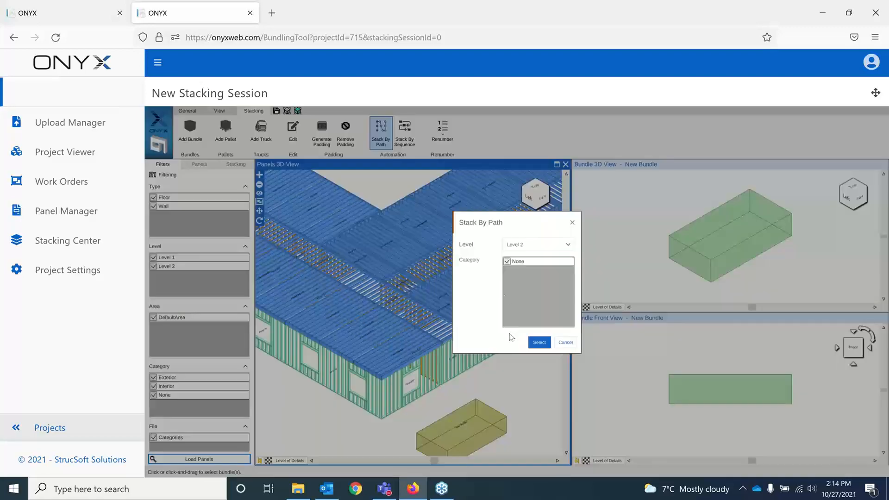
click(568, 245)
click(528, 263)
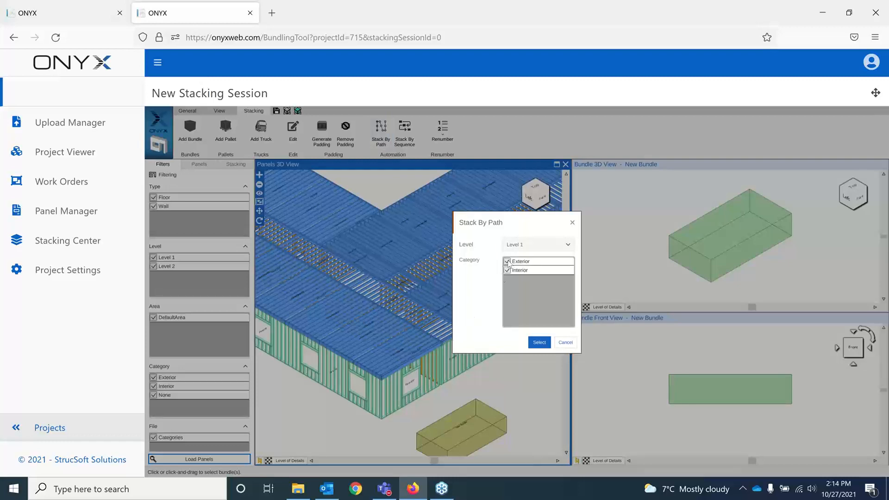
click(507, 270)
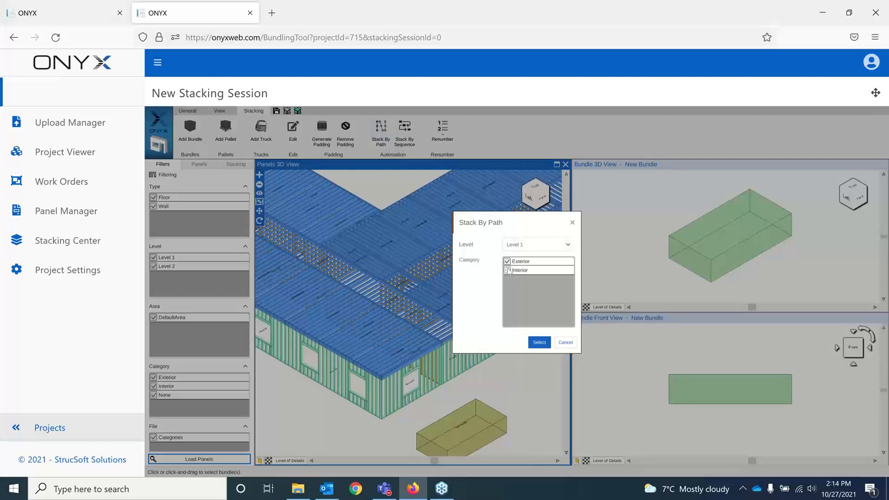
click(540, 342)
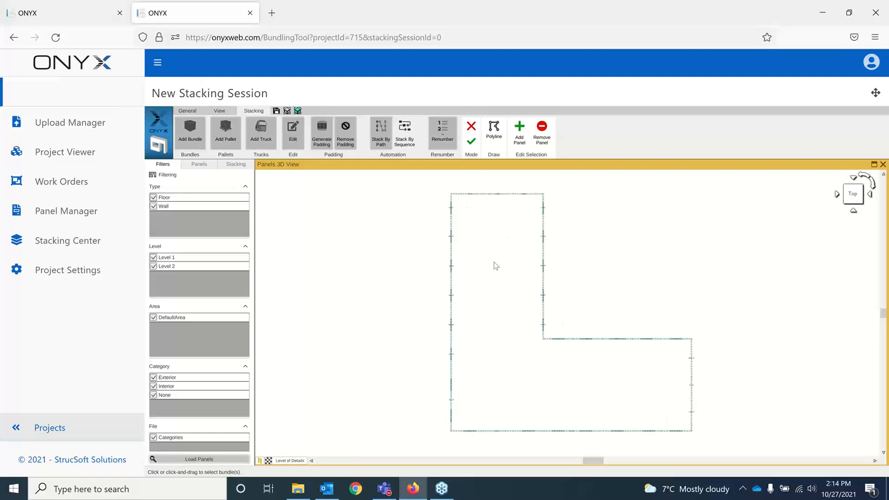
- Begin a polyline stacking path at Panel75's outer corner and run it along Panel75, Panel85 and Panel86 to the corner with Panel87
scroll(484, 215, up, 4)
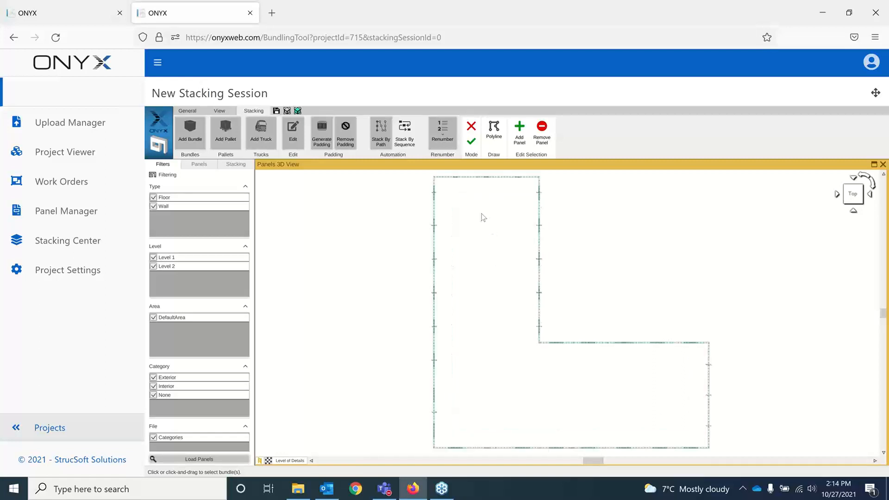
scroll(463, 211, up, 2)
middle_drag(464, 210, 526, 329)
scroll(490, 340, up, 1)
scroll(491, 340, up, 2)
scroll(528, 336, down, 1)
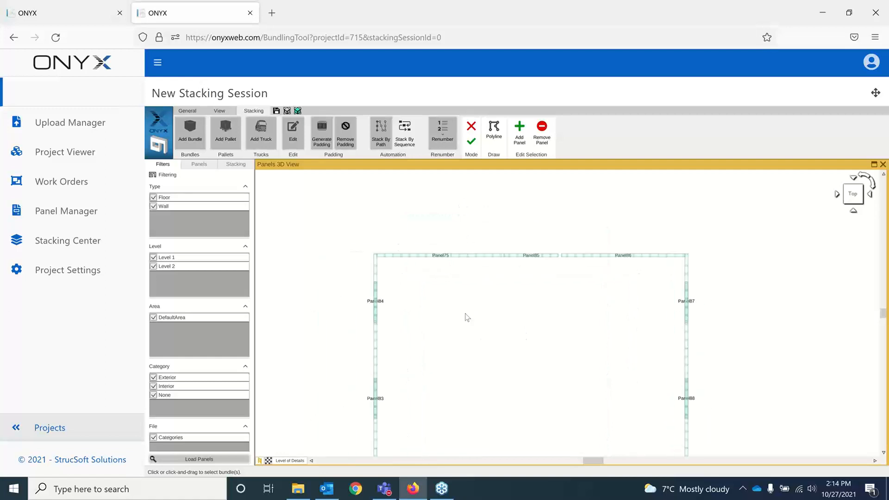
click(494, 126)
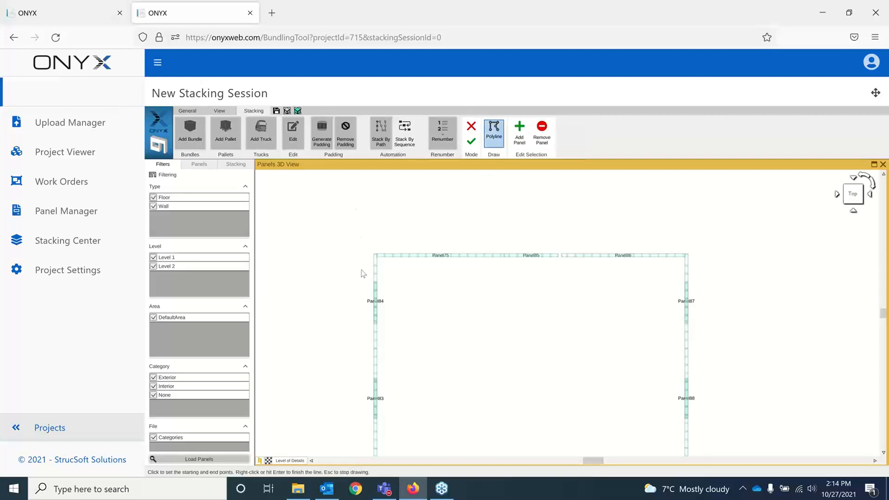
click(376, 255)
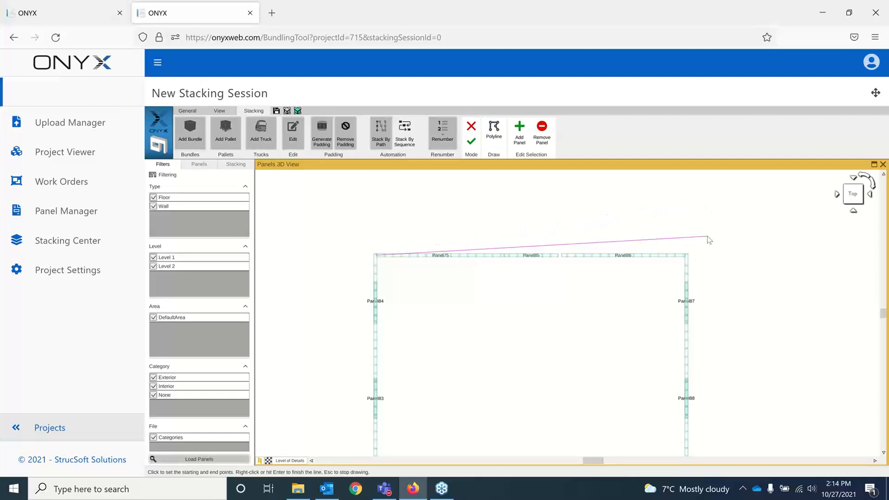
click(687, 256)
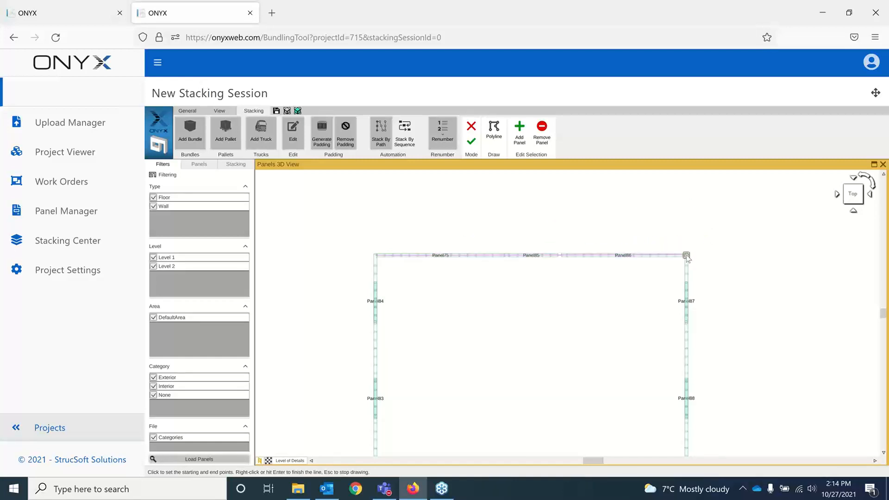
click(686, 255)
- Extend the stacking path down the wall from Panel87 through Panel88, Panel89, Panel90 and Panel74 to the building's inner corner
middle_drag(713, 387, 653, 230)
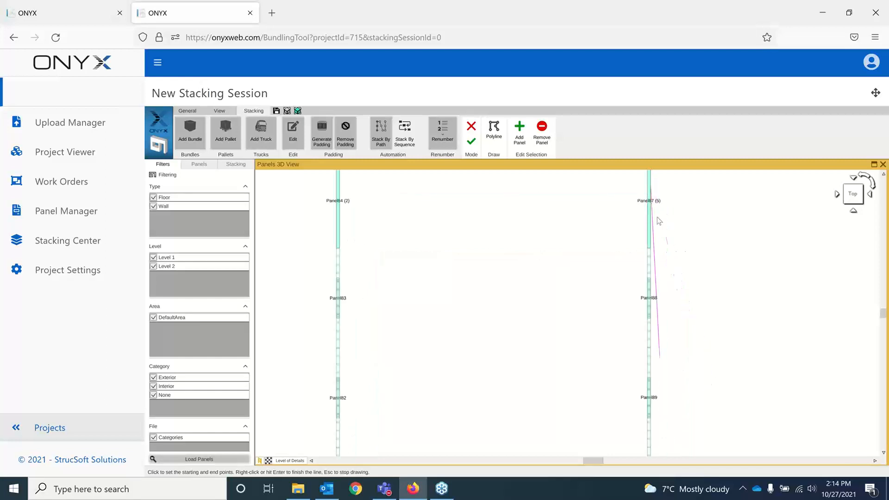
scroll(678, 190, up, 2)
middle_drag(688, 199, 635, 298)
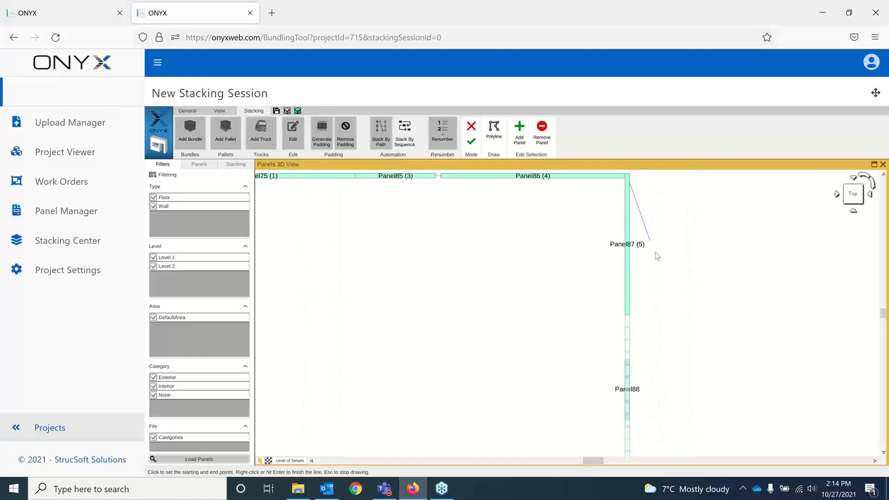
scroll(664, 335, down, 1)
middle_drag(681, 353, 617, 245)
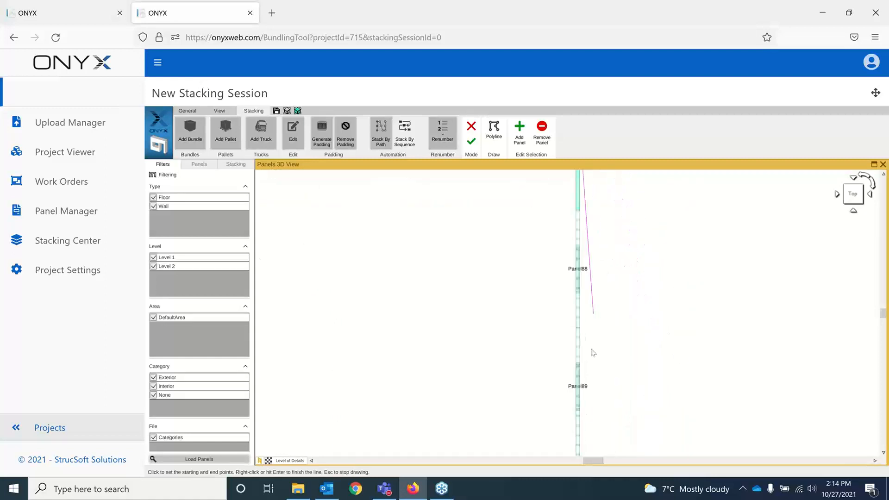
middle_drag(590, 372, 579, 269)
drag(579, 269, 567, 193)
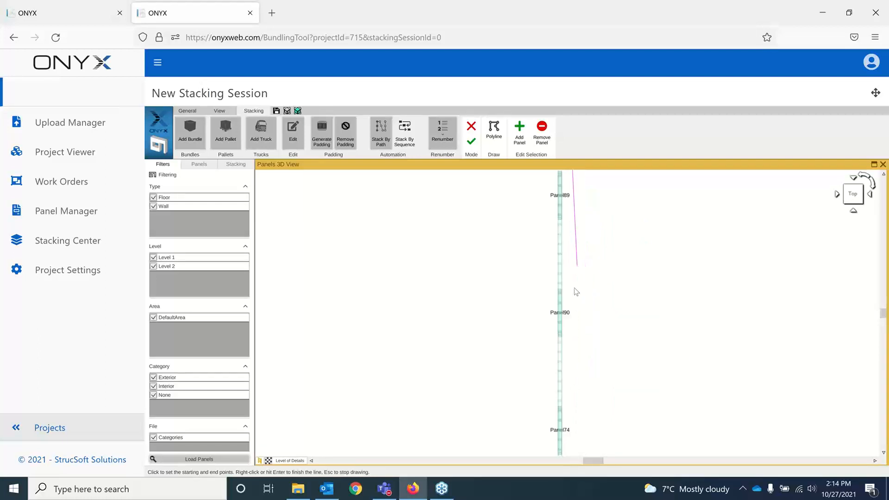
scroll(572, 316, down, 1)
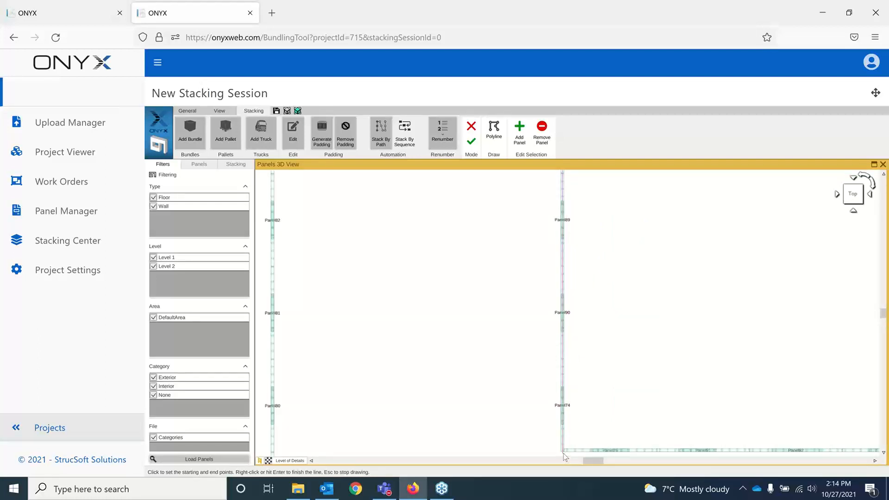
click(563, 457)
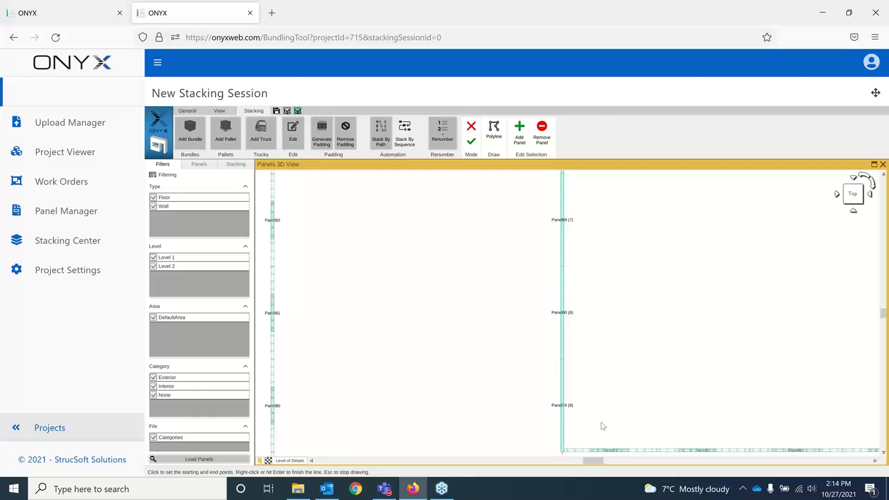
- Extend the stacking path through Panel76, Panel91, Panel92 and Panel93, finish the polyline and accept the stacking
scroll(604, 291, up, 3)
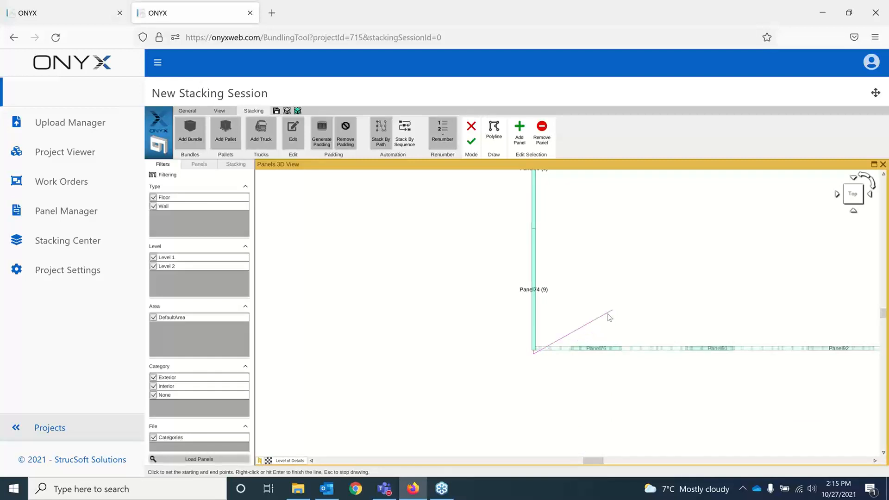
click(603, 322)
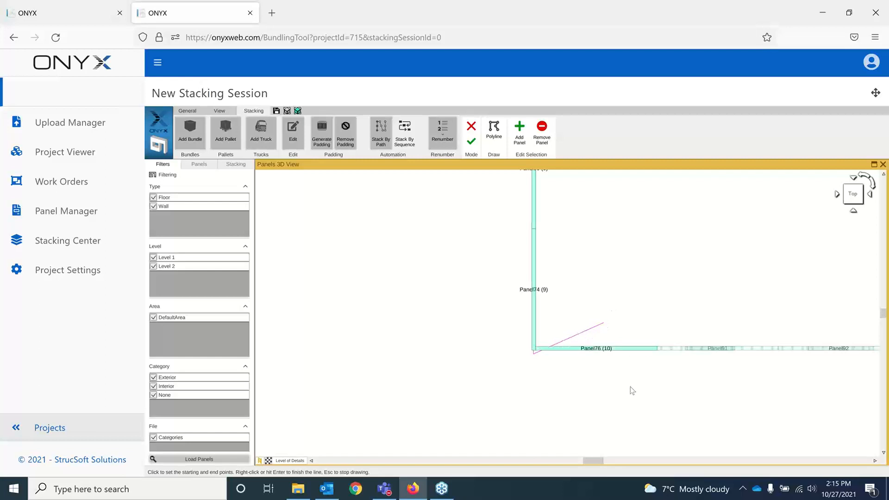
click(692, 415)
click(735, 310)
click(785, 320)
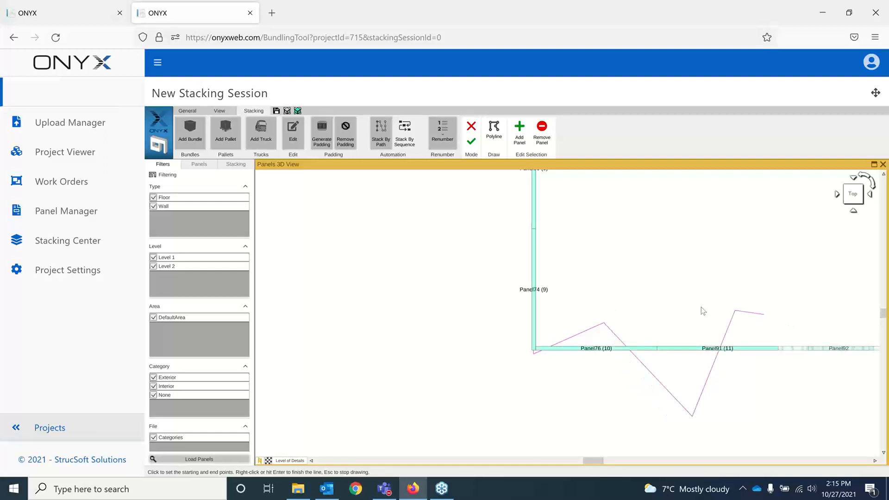
middle_drag(784, 320, 571, 281)
click(688, 359)
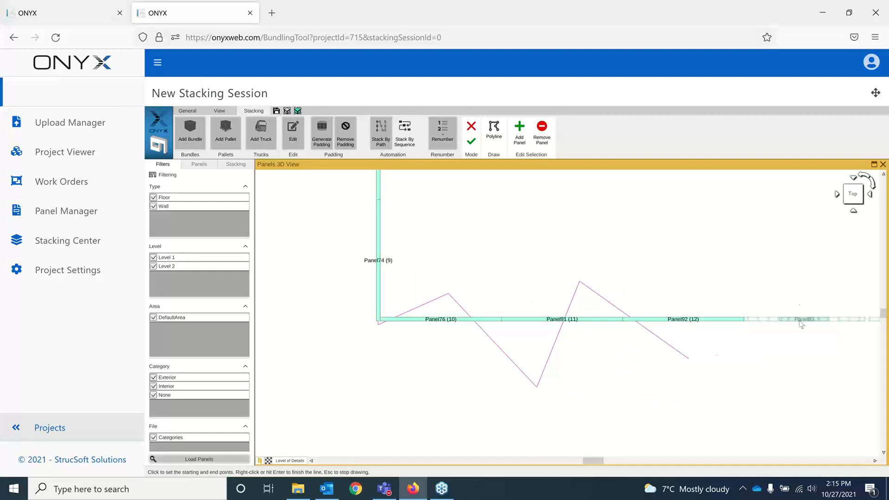
click(799, 297)
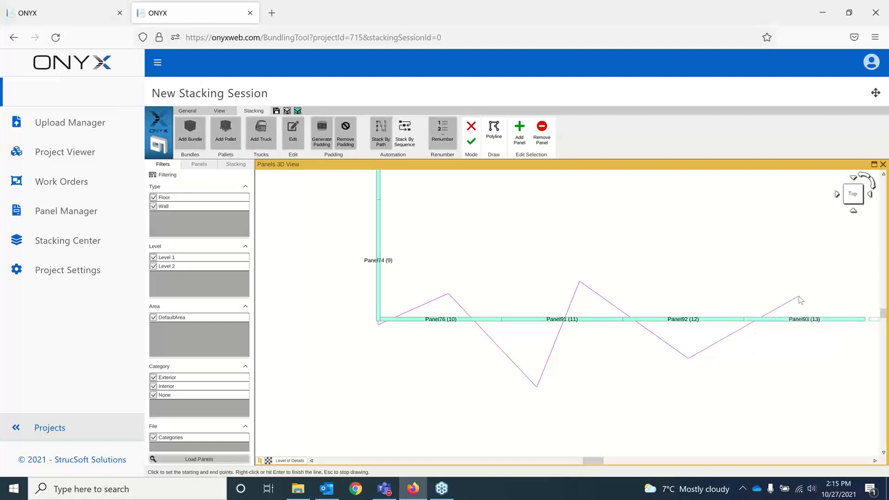
right_click(760, 274)
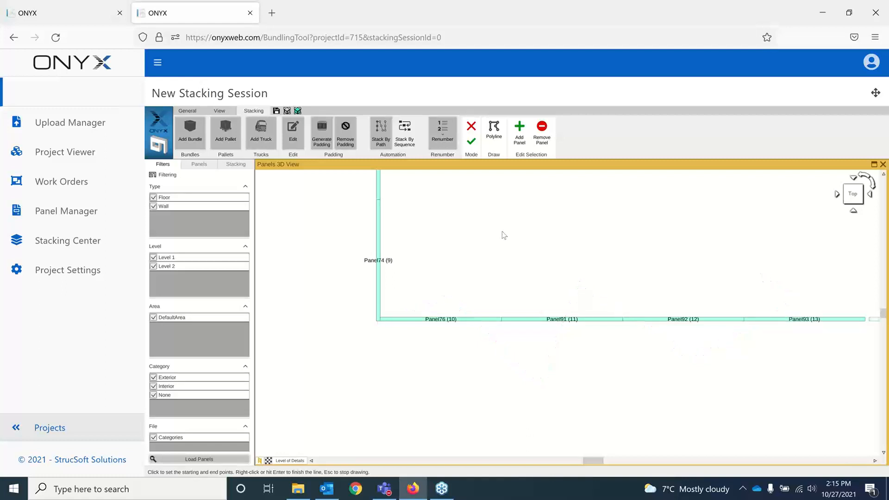
click(475, 143)
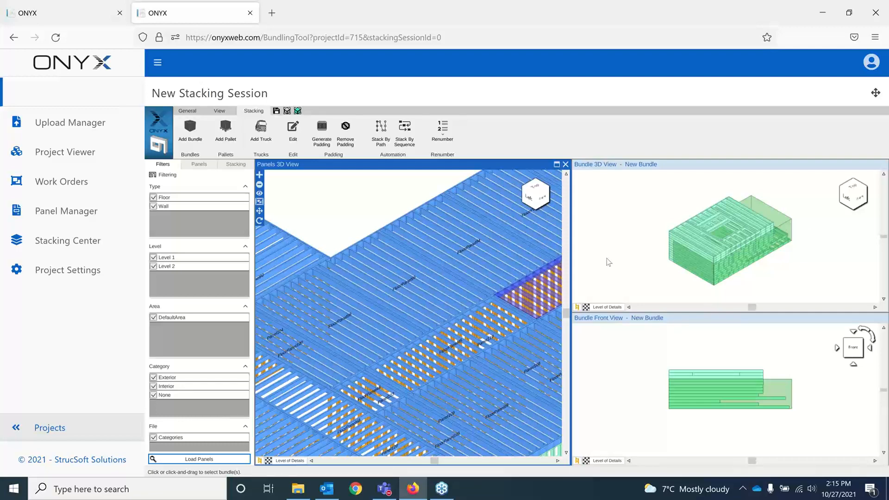
- Select the stacked bundle's container and set its height to 80"
scroll(755, 229, up, 1)
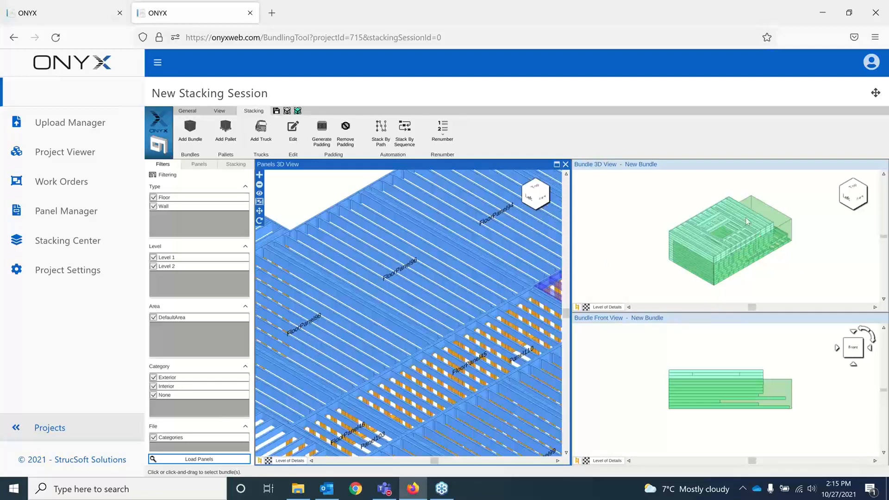
click(761, 253)
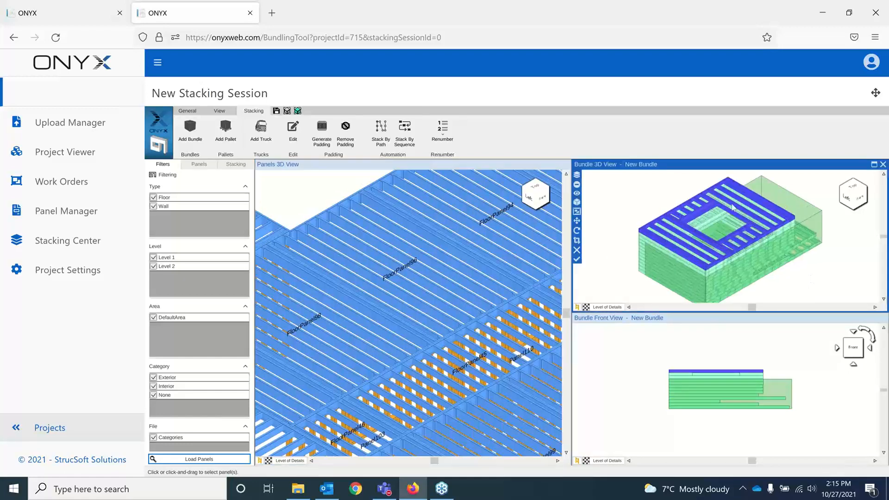
click(824, 265)
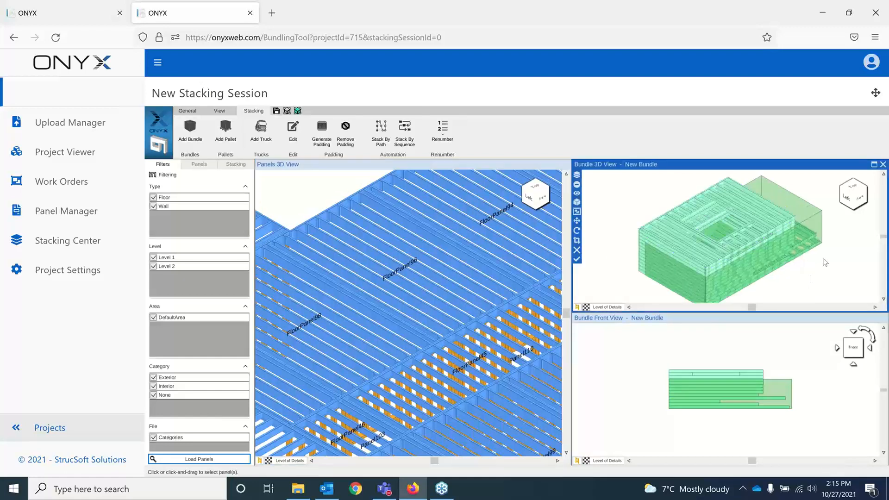
click(813, 212)
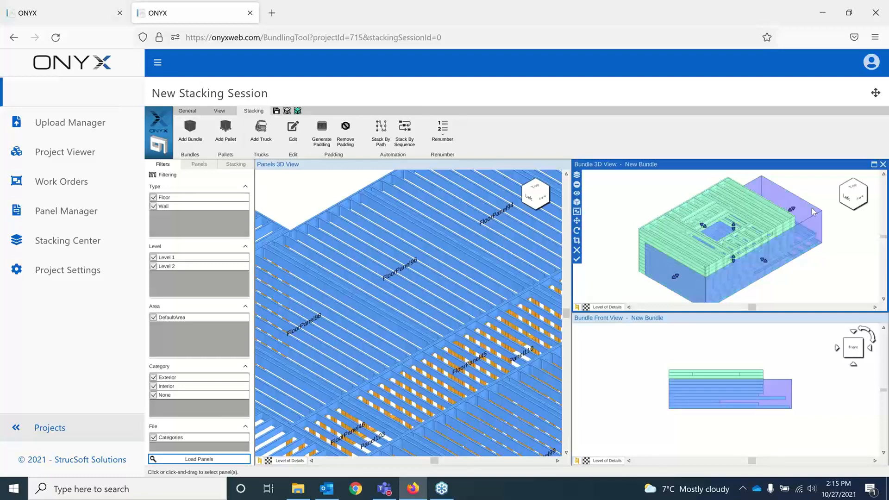
click(812, 189)
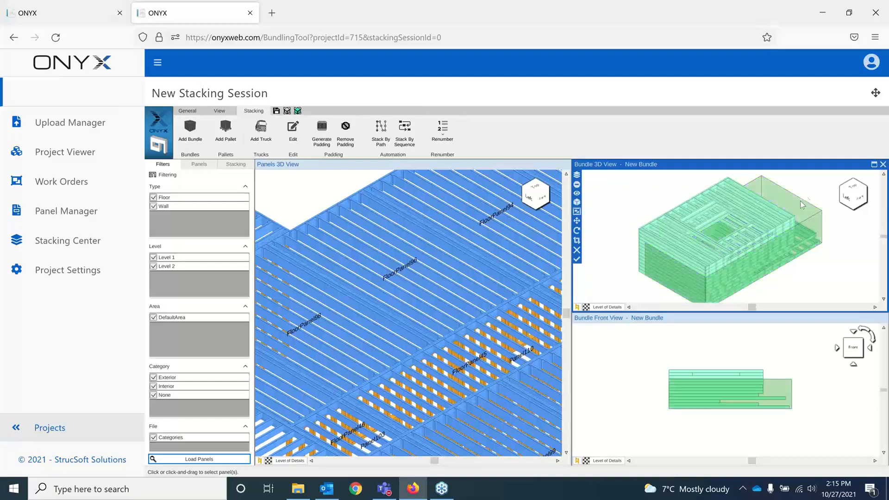
click(800, 201)
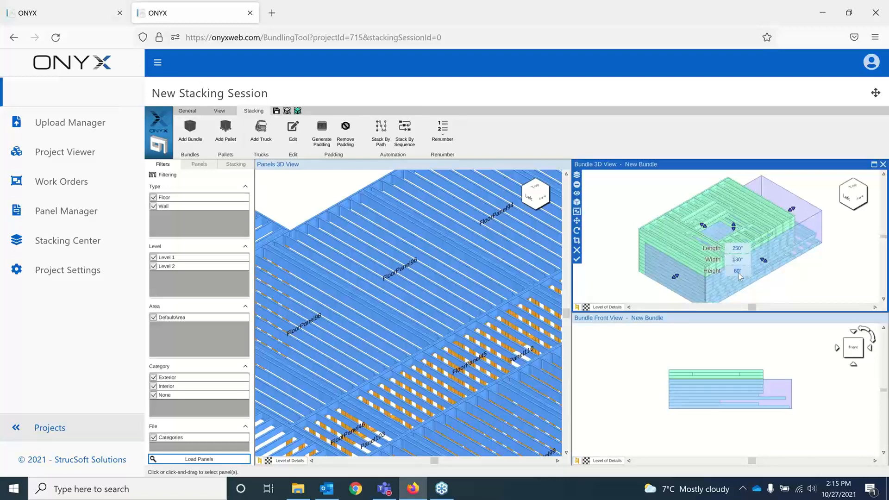
click(738, 273)
text(80)
key(Return)
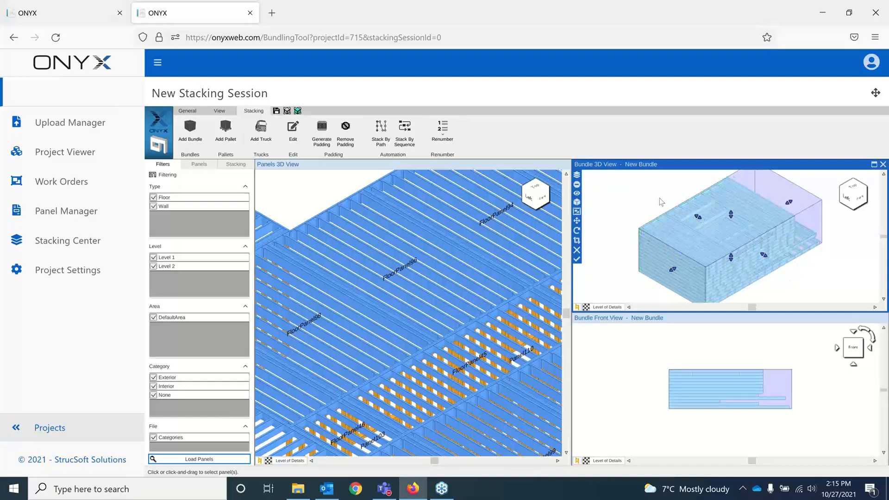
- Shrink the bundle container's width and length freehand, and fit the container to its stacked panels
drag(659, 198, 705, 231)
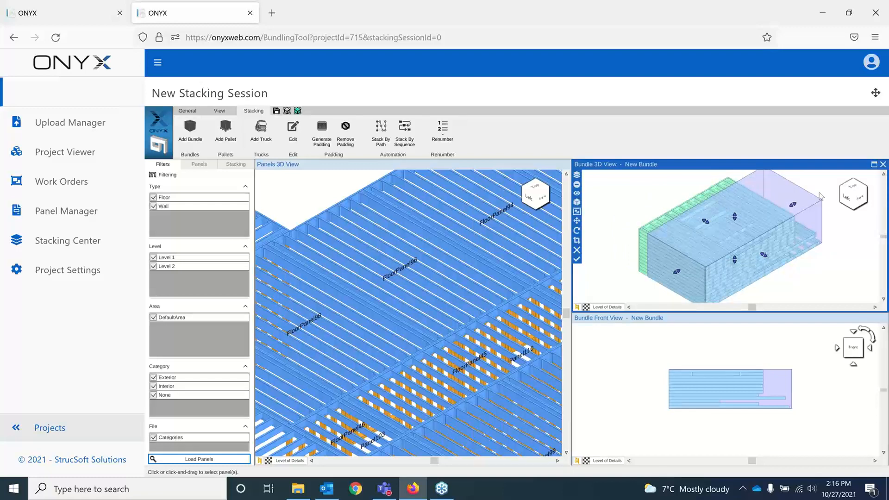
drag(767, 218, 743, 226)
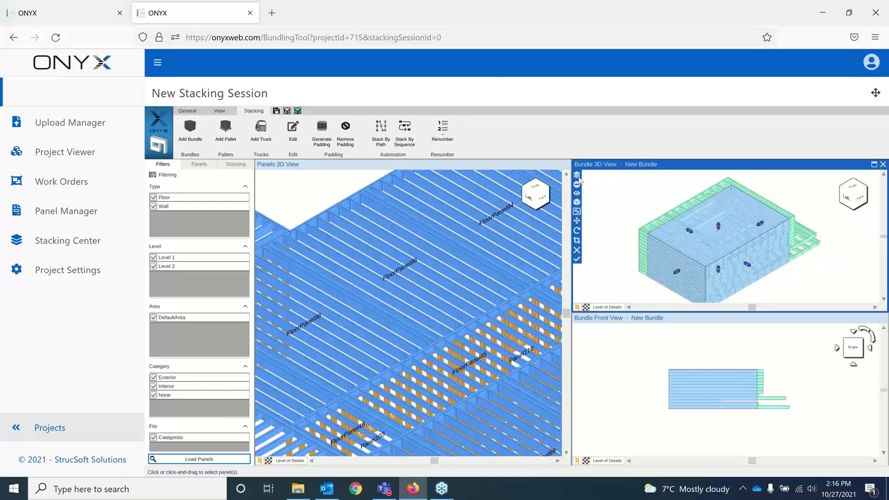
click(579, 243)
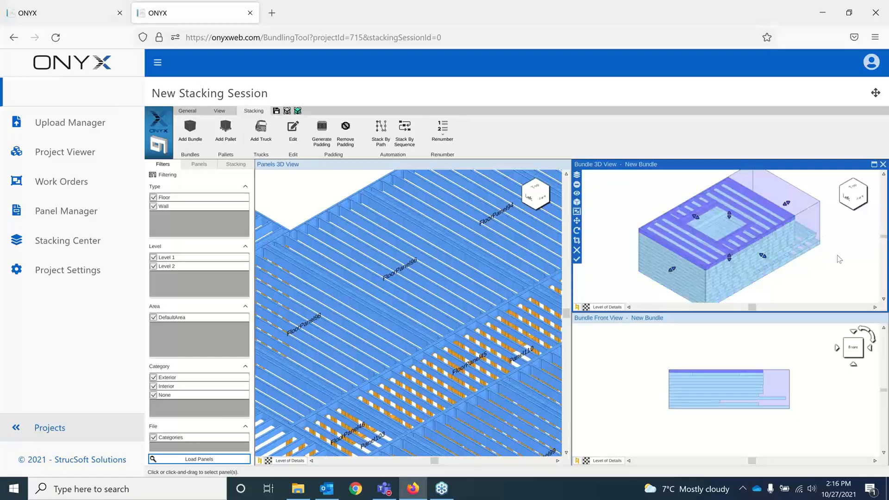
click(802, 199)
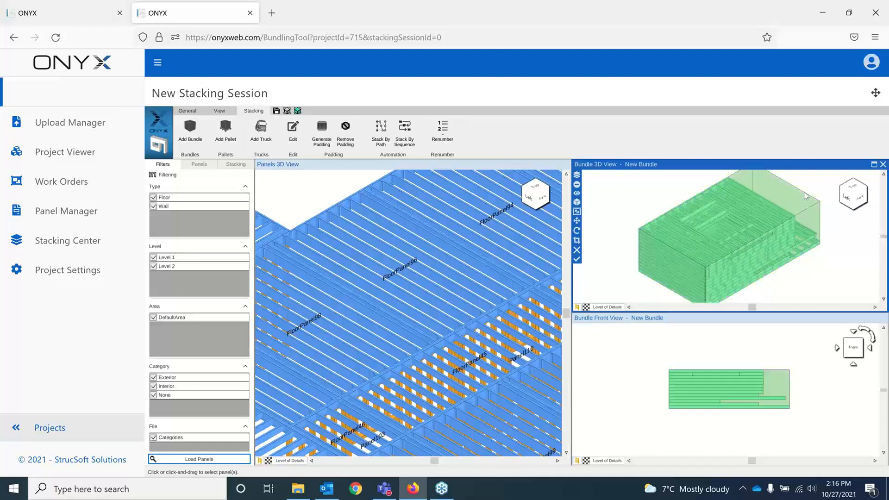
click(802, 199)
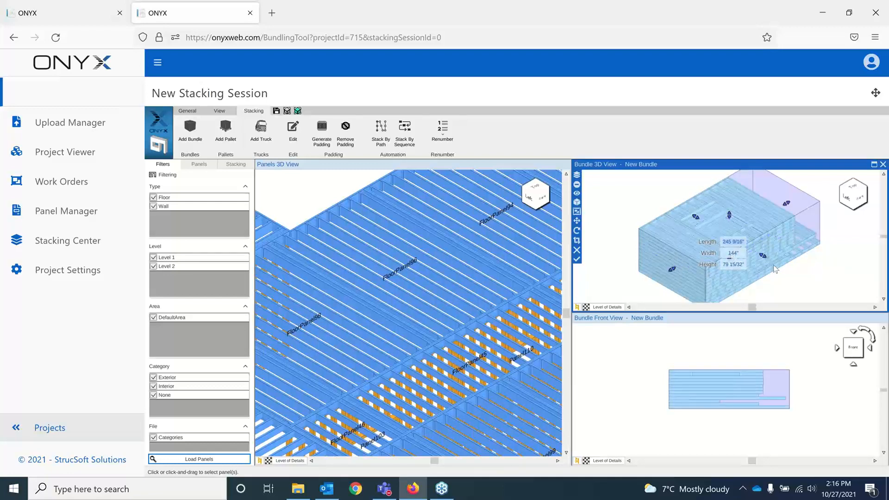
click(830, 261)
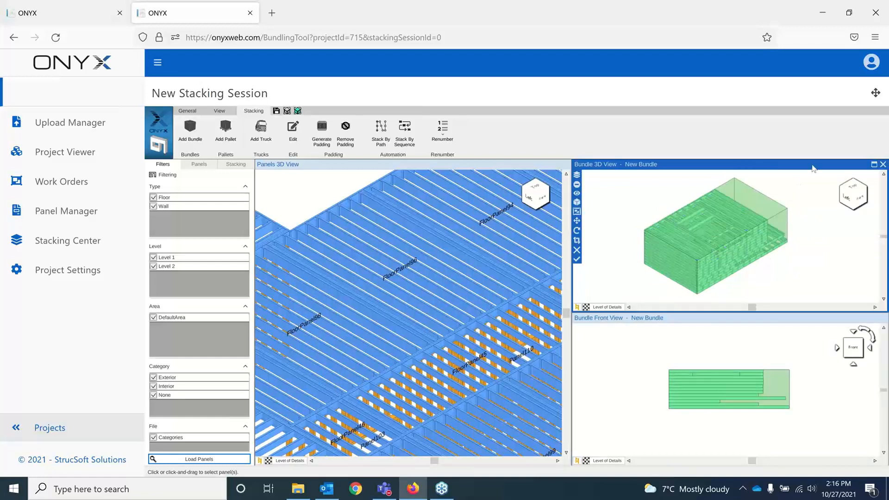
- Pop the Bundle 3D View out into its own window, move it and maximize it
click(441, 164)
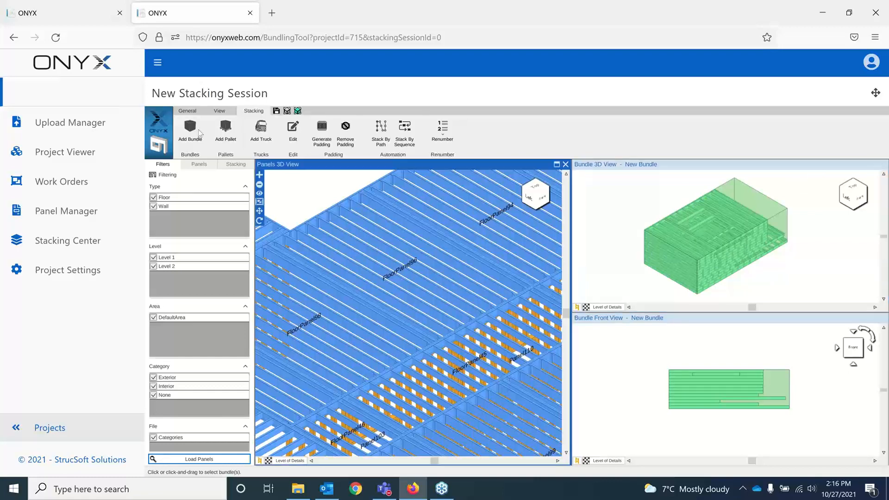
click(220, 111)
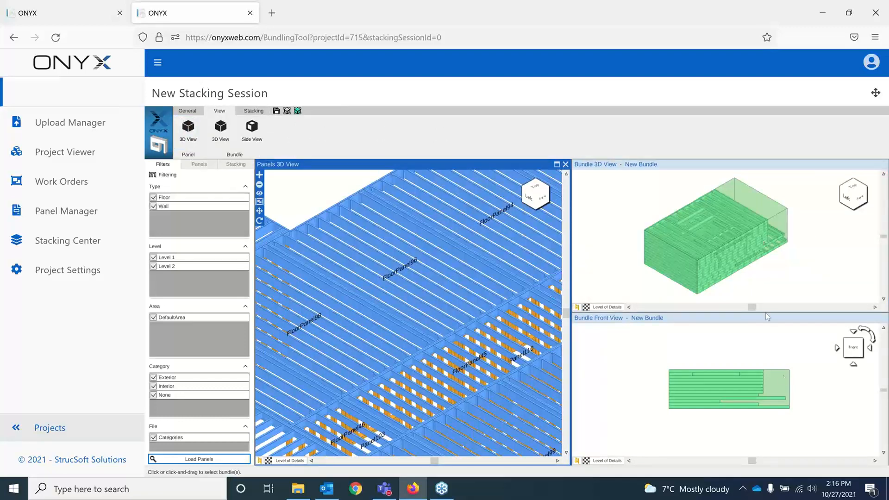
click(807, 249)
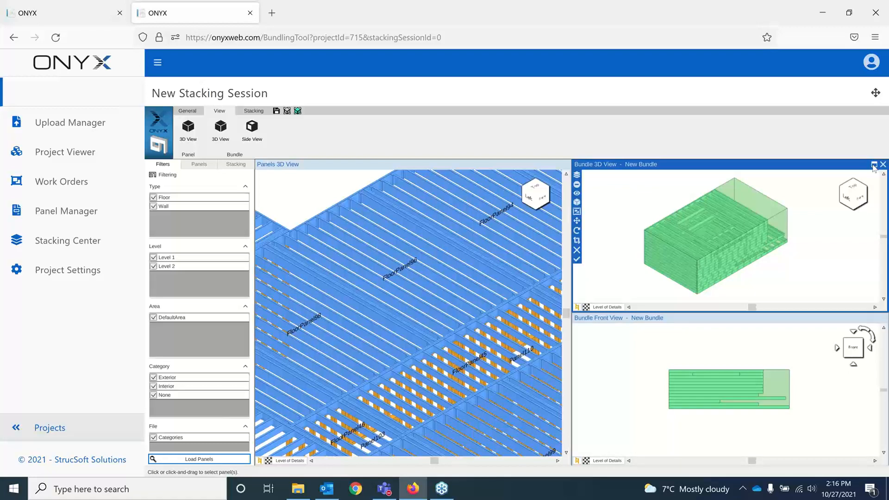
click(874, 165)
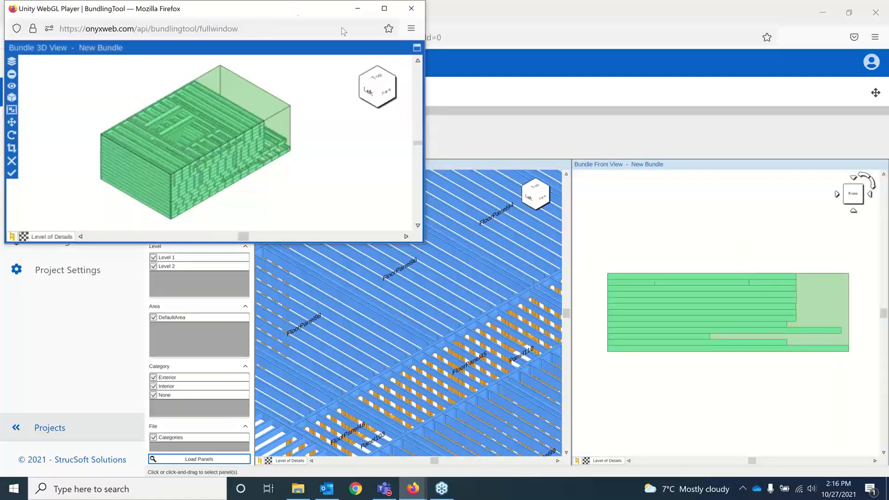
drag(343, 10, 529, 96)
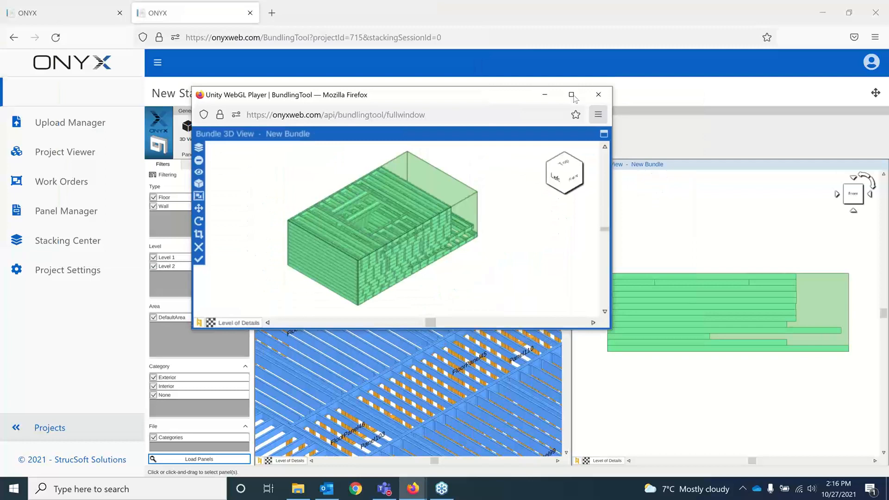
click(572, 94)
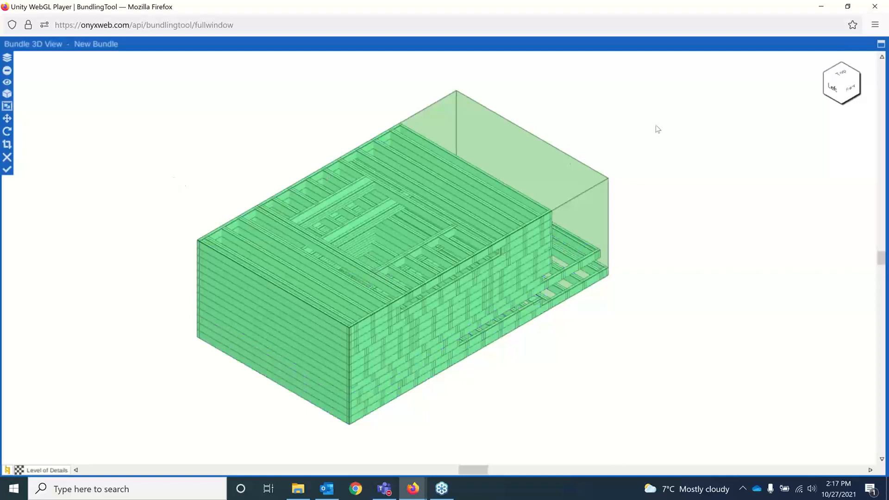
- Dock the Bundle 3D View back into the stacking session, close it and reopen it
click(882, 43)
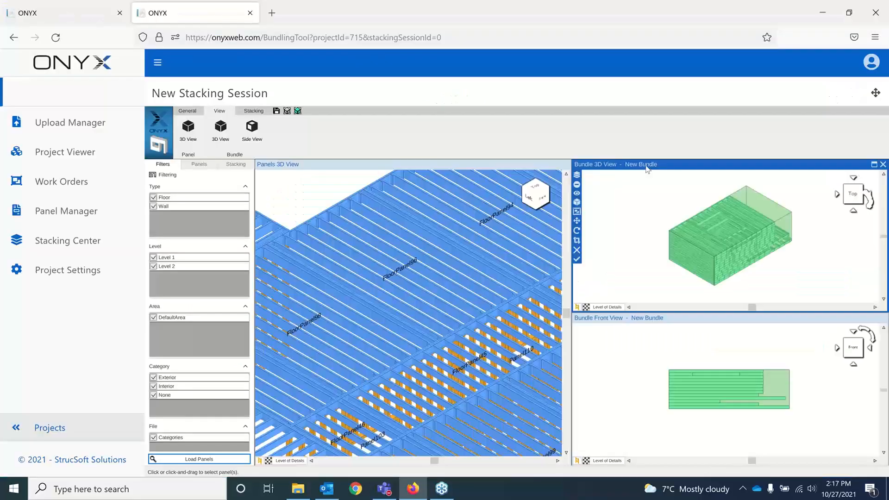
click(882, 165)
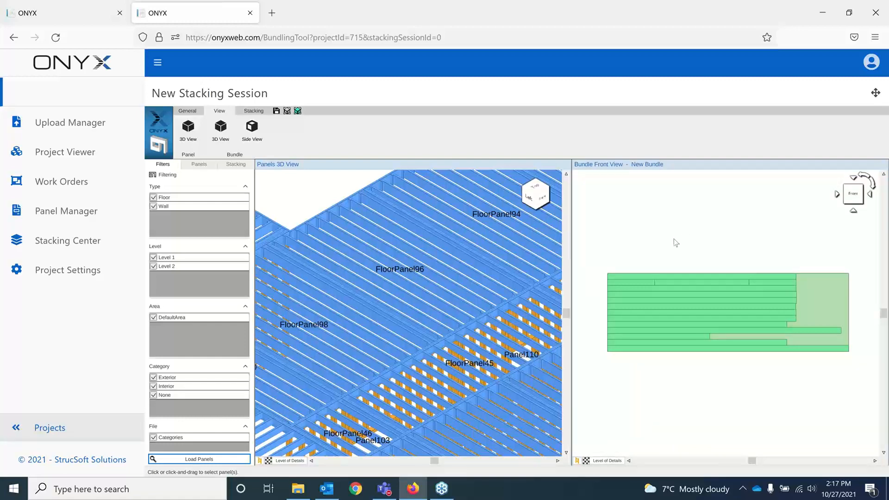
click(220, 131)
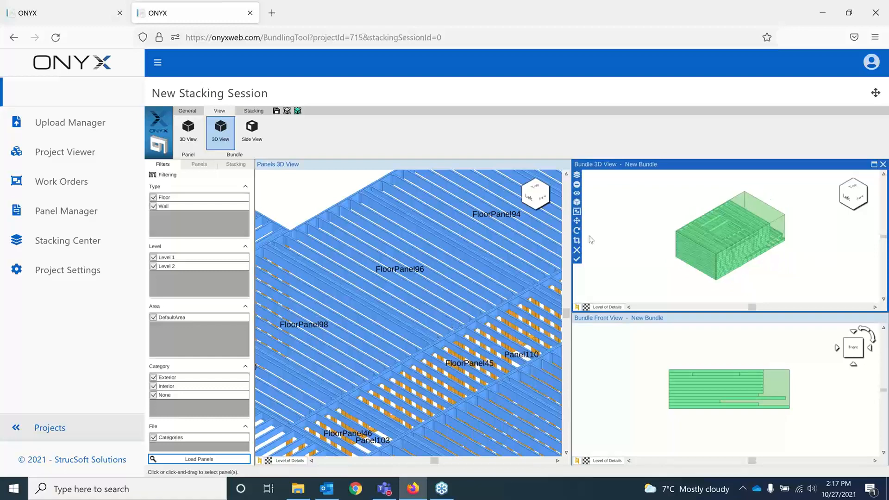
- Filter out the Exterior and None categories and the Floor type, and load only the interior wall panels
click(393, 311)
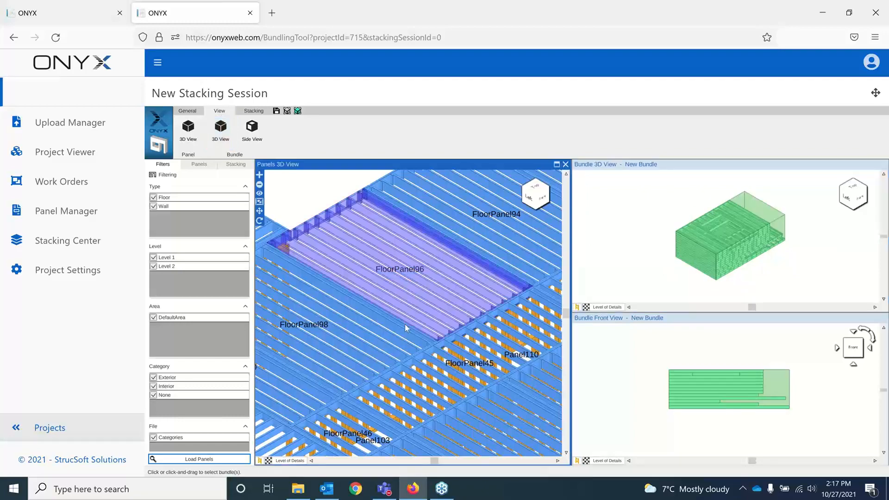
scroll(405, 328, down, 3)
scroll(404, 324, down, 5)
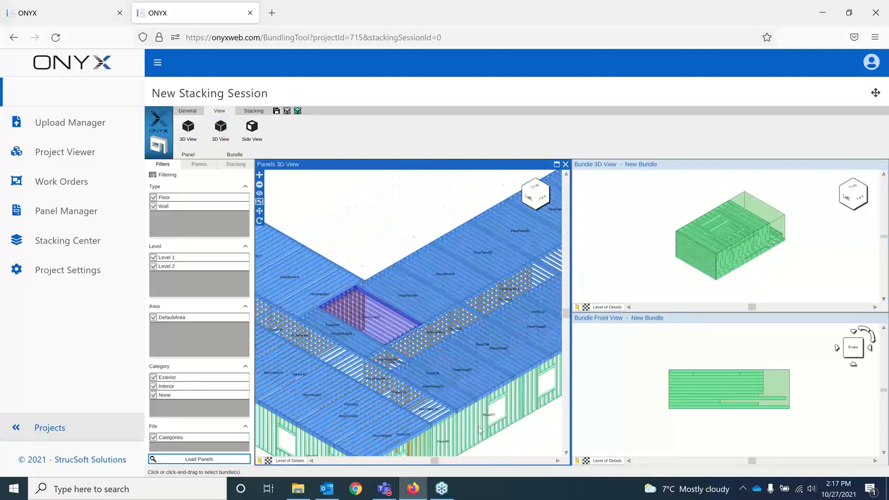
middle_drag(442, 312, 493, 312)
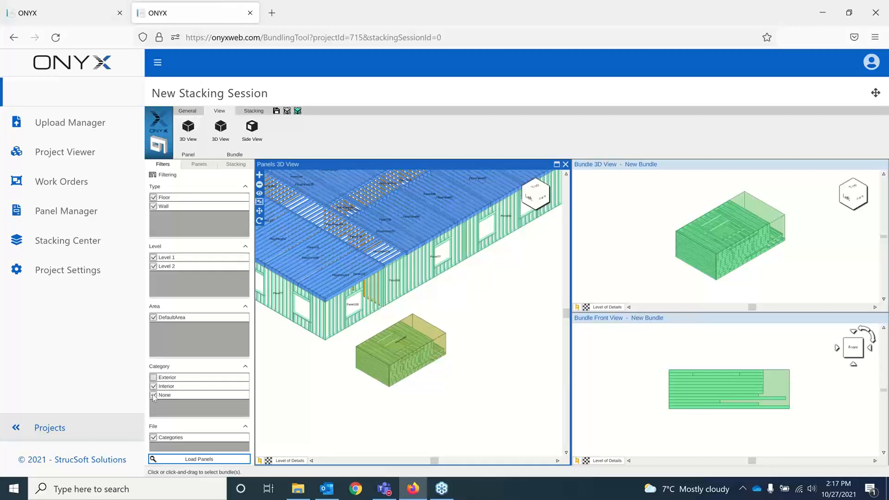
click(154, 395)
click(153, 197)
click(206, 459)
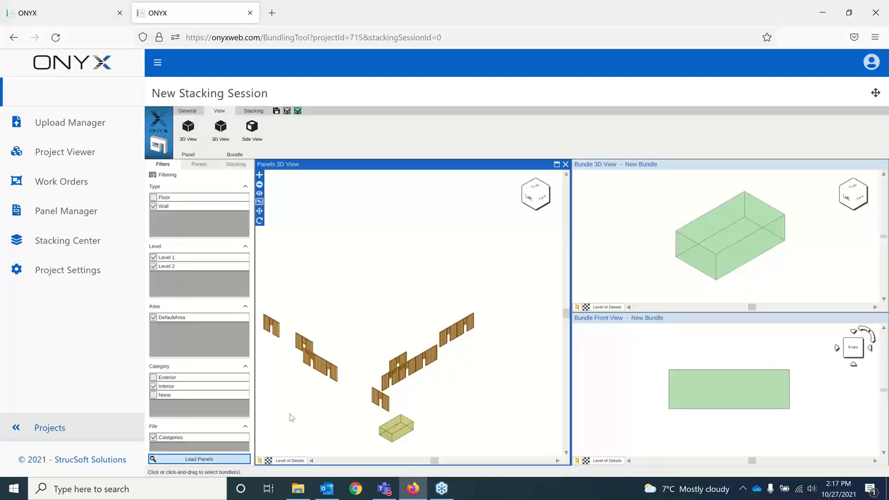
- Discard the changes to the current bundle and add a new bundle container named Bundle with number 1
click(436, 357)
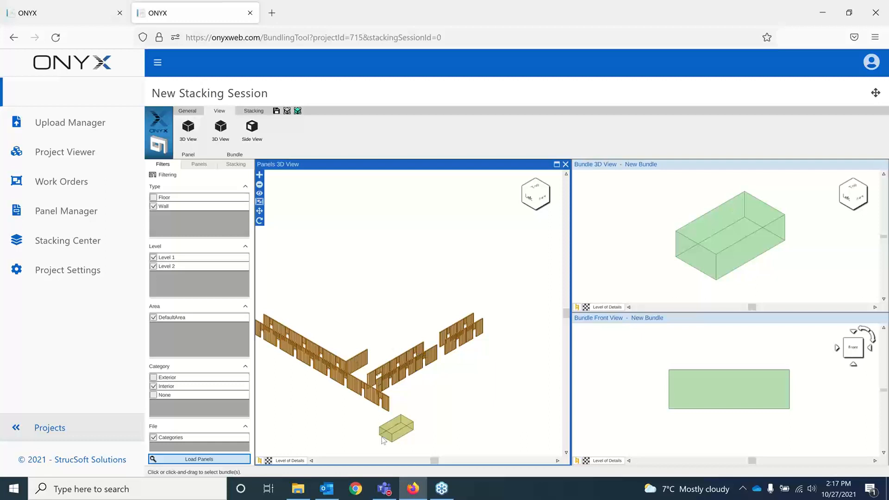
click(407, 430)
middle_drag(426, 419, 466, 366)
scroll(479, 373, up, 1)
scroll(480, 374, up, 2)
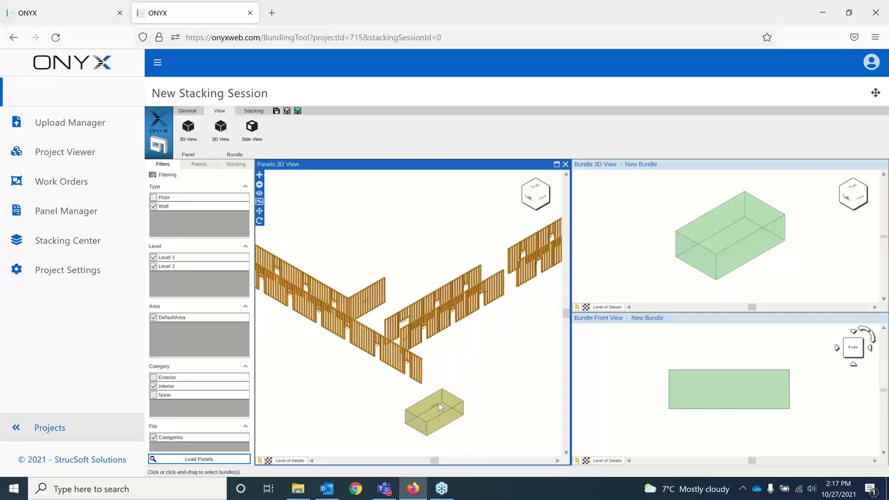
scroll(453, 395, up, 1)
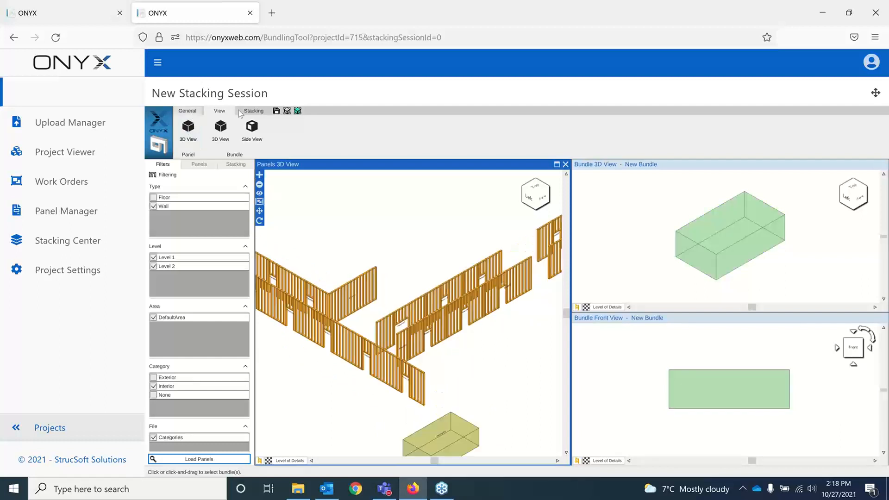
click(254, 111)
click(189, 131)
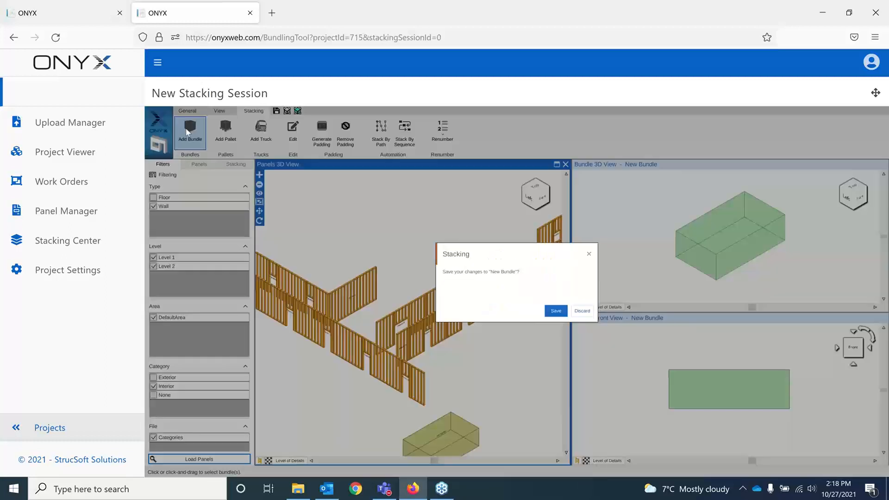
click(582, 312)
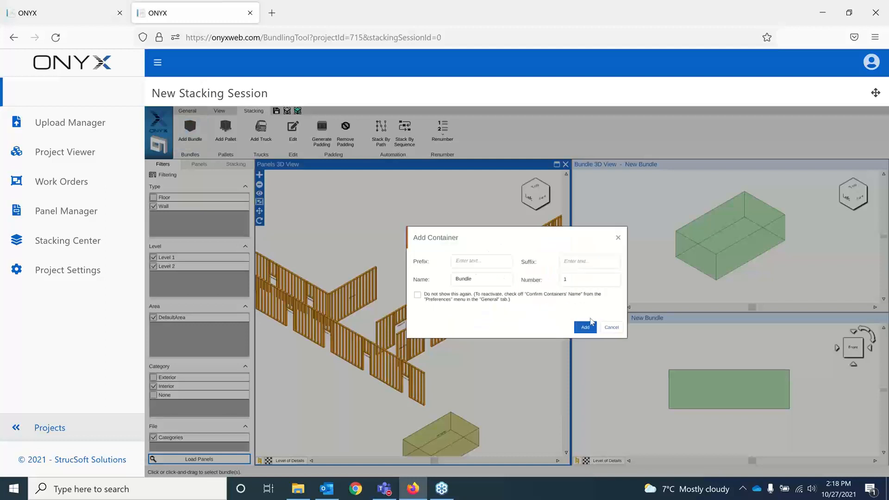
key(Return)
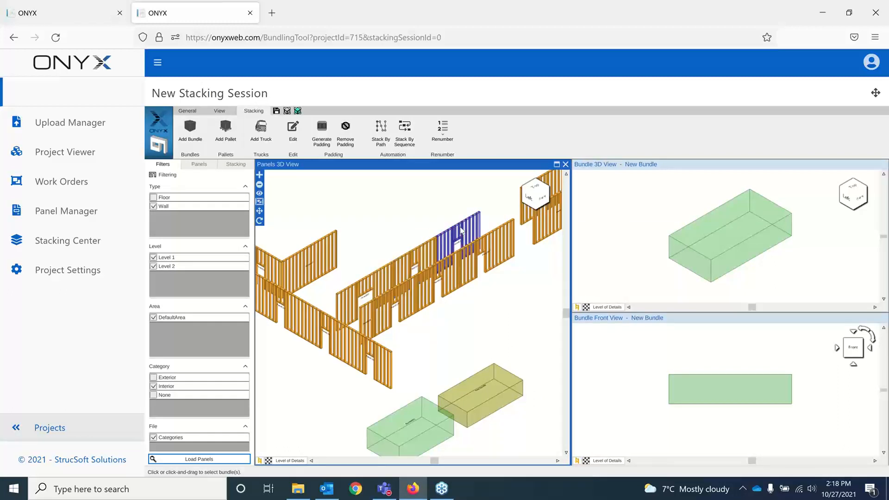
- Try stacking the central group of interior wall panels into the new bundle with the current stacking method, and undo it
drag(525, 313, 287, 232)
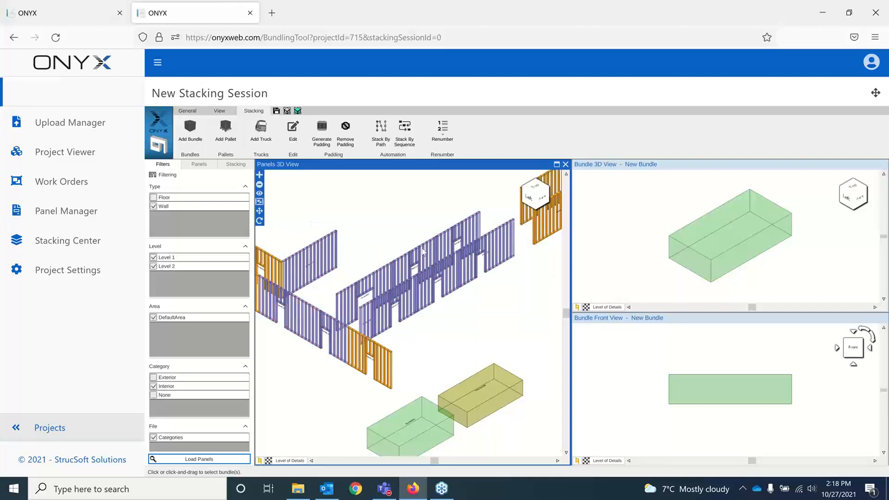
click(259, 175)
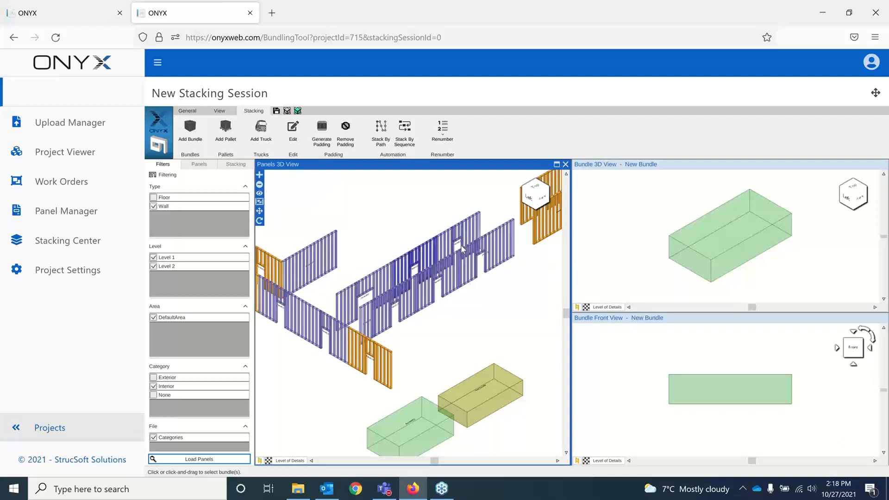
click(675, 250)
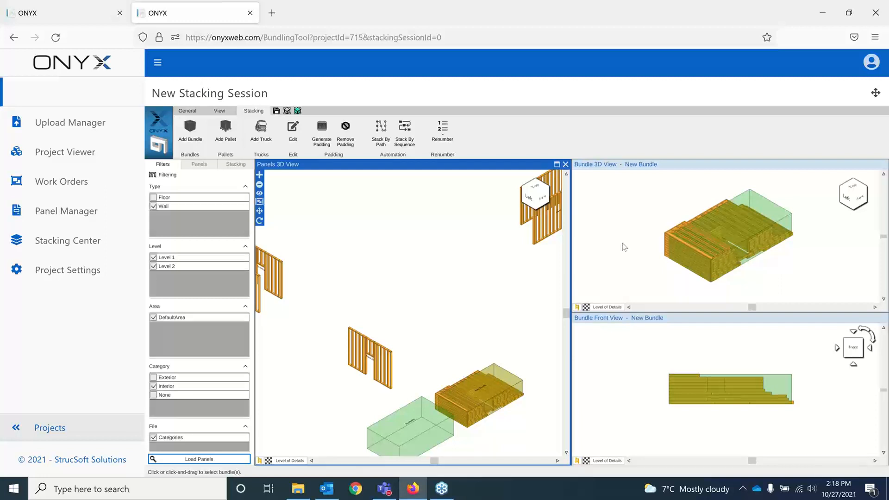
key(ctrl+z)
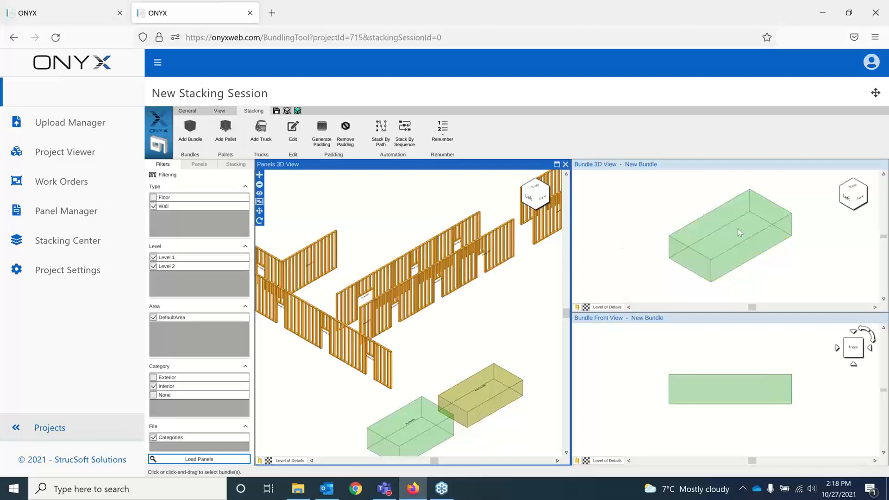
- Set the stacking method for bundles to "3 Longest at the Bottom, shortest to longest" and save it
click(188, 110)
click(245, 142)
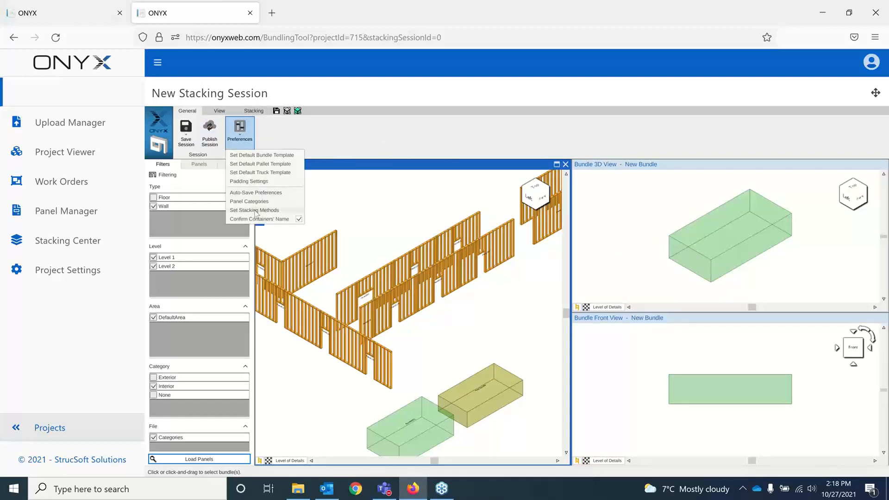
click(255, 210)
click(556, 269)
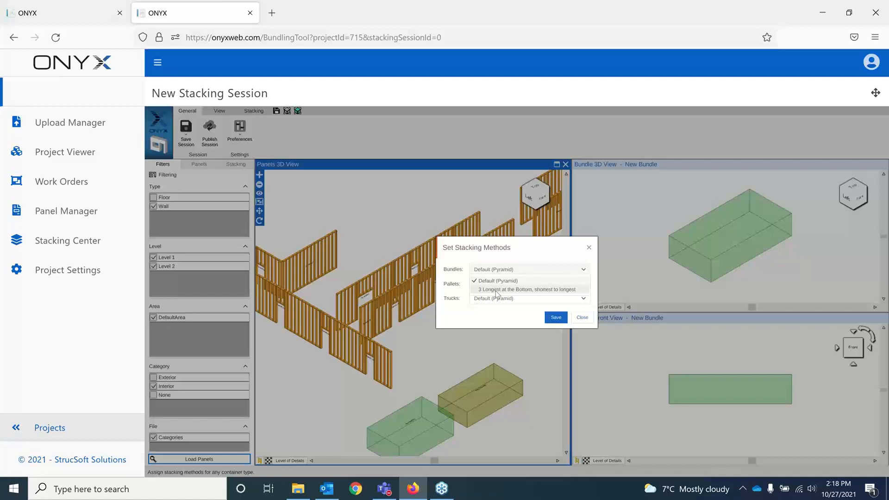
click(496, 290)
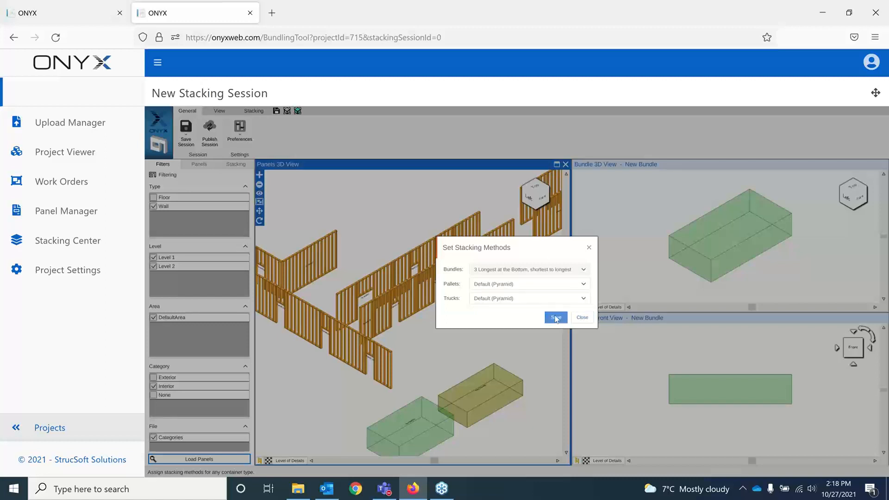
click(555, 318)
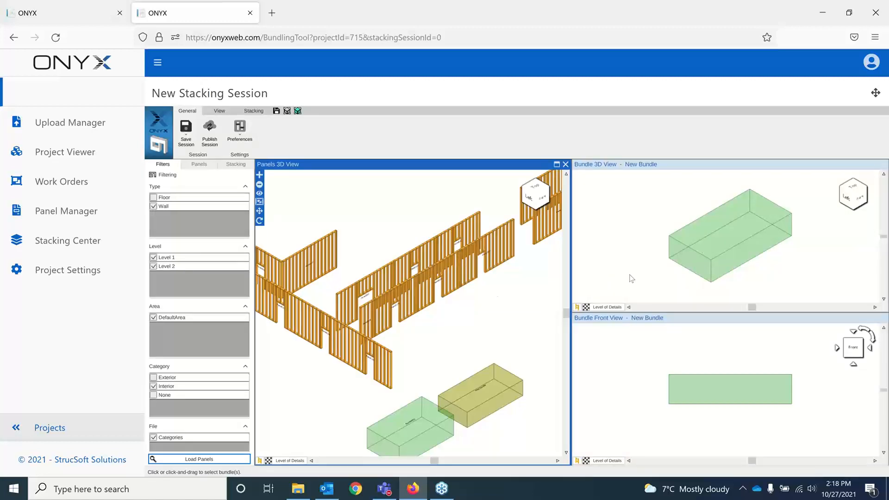
- Stack the central group of interior wall panels into the bundle again, check the layers from the front, and fit the container to them
drag(520, 314, 277, 234)
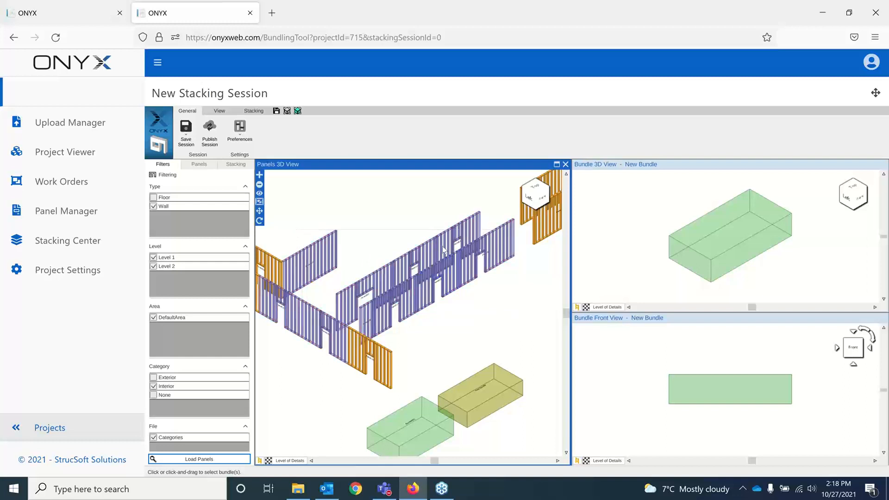
drag(442, 246, 692, 240)
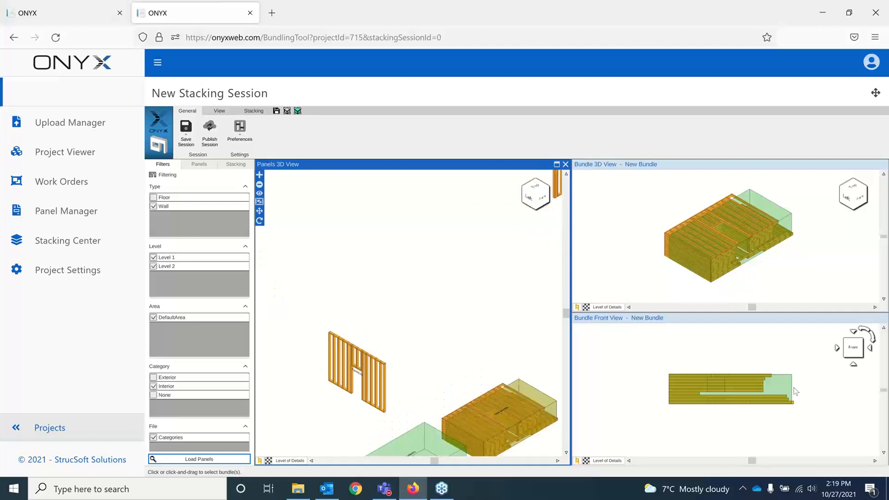
click(764, 393)
click(708, 402)
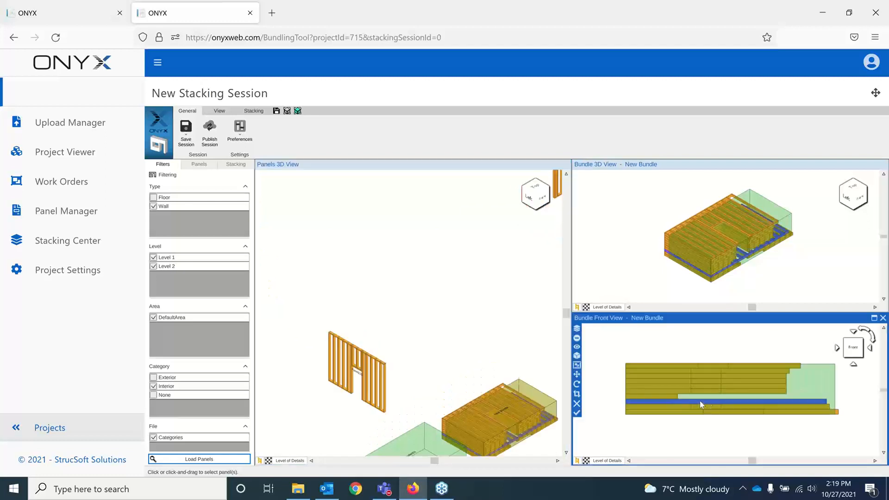
scroll(708, 401, up, 1)
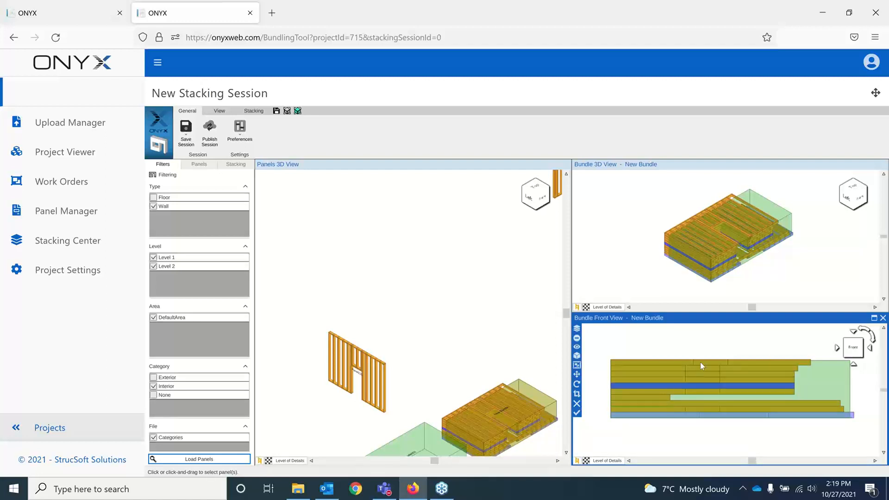
click(839, 284)
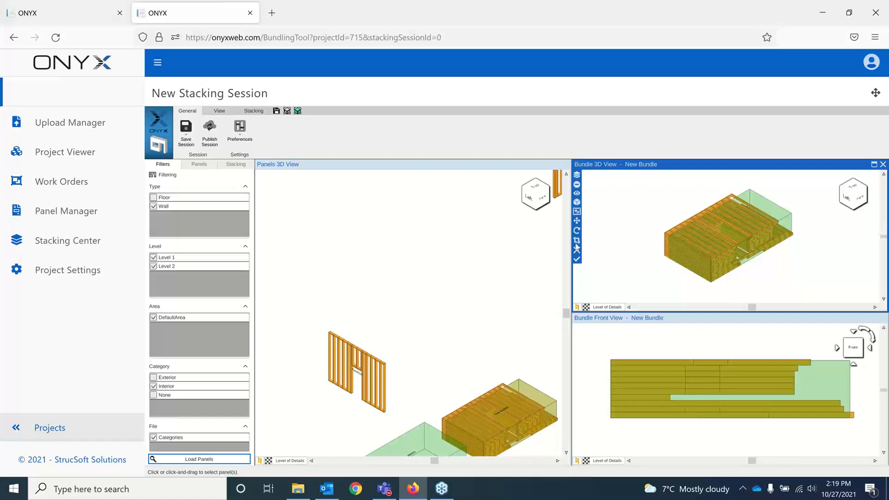
click(577, 241)
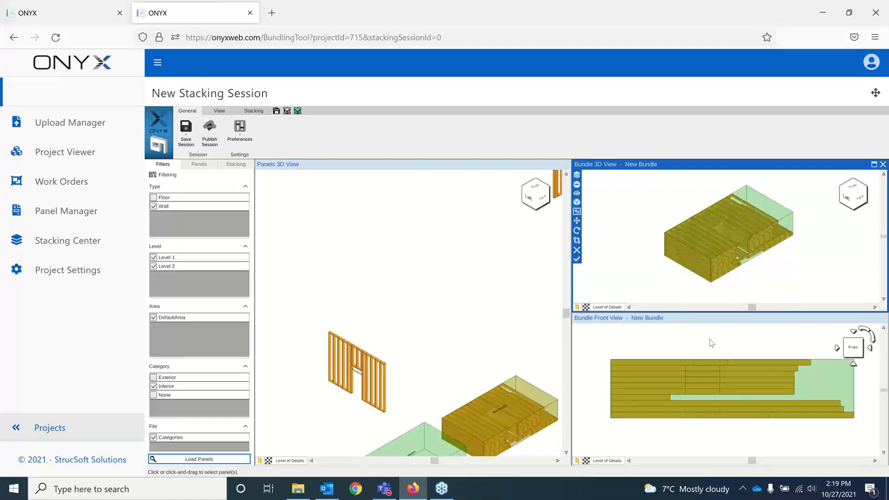
- Add a false panel named FalsePanel001 to the bundle from the Padding 2x4x12 template
click(254, 112)
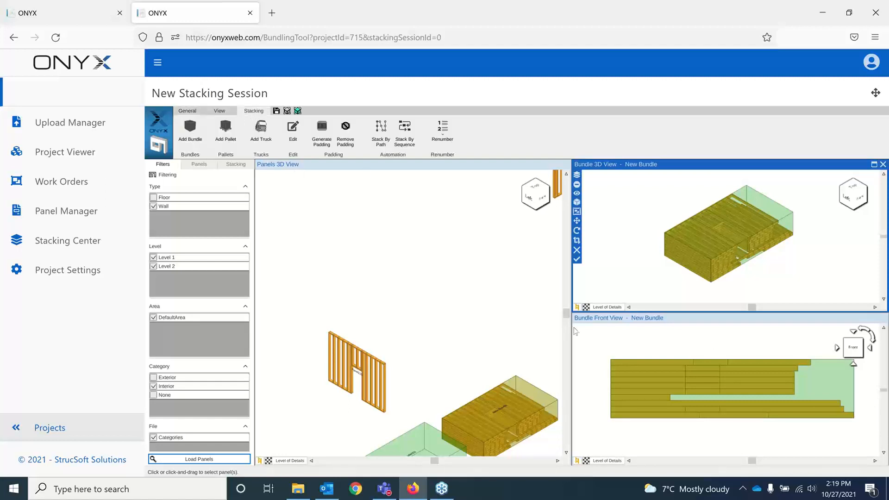
click(615, 337)
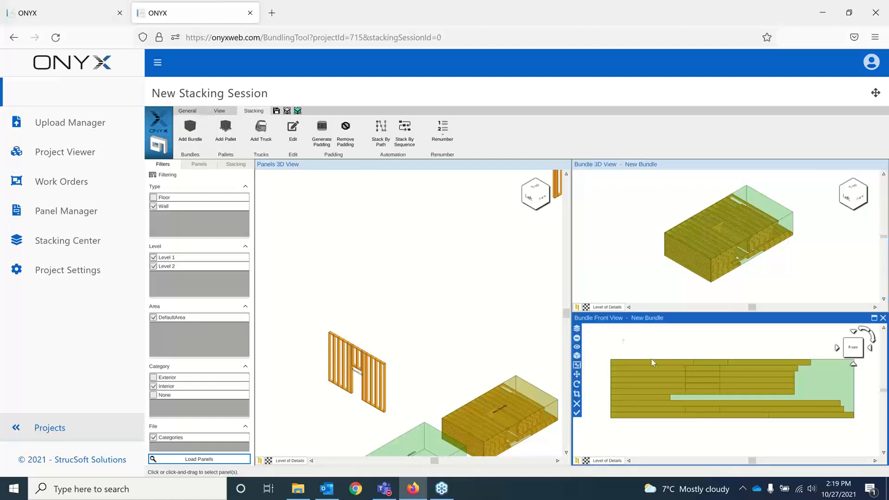
click(576, 358)
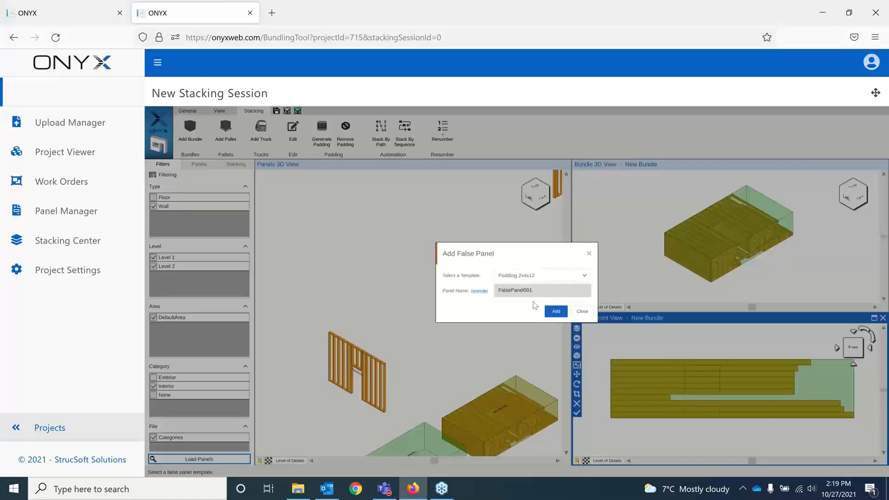
click(556, 310)
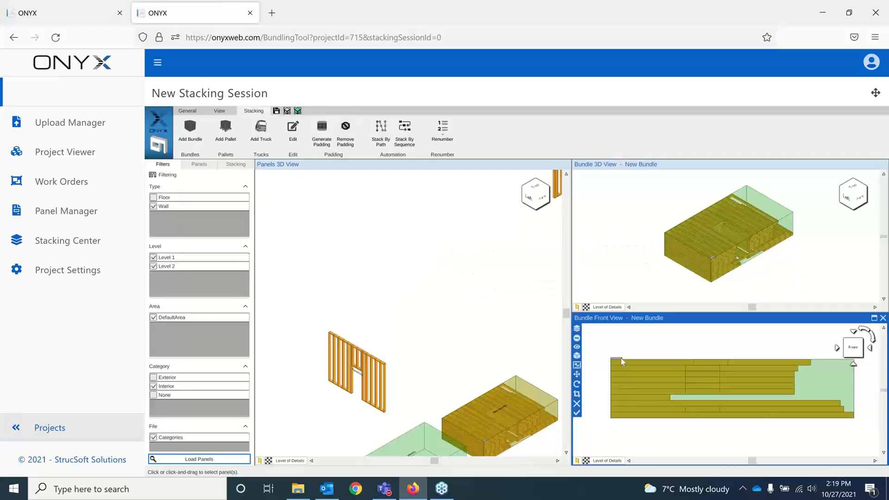
- Move the false panel along the bundle and down into the open gap between the stacked layers
click(618, 358)
click(577, 374)
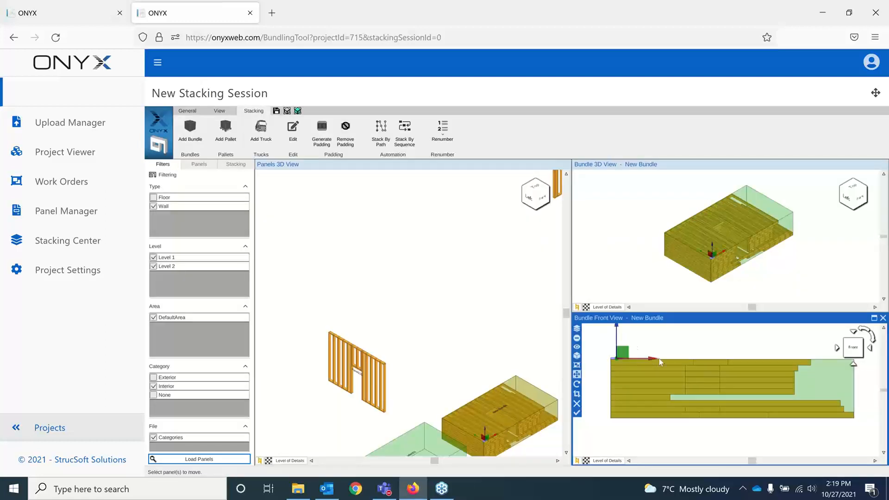
drag(689, 359, 757, 359)
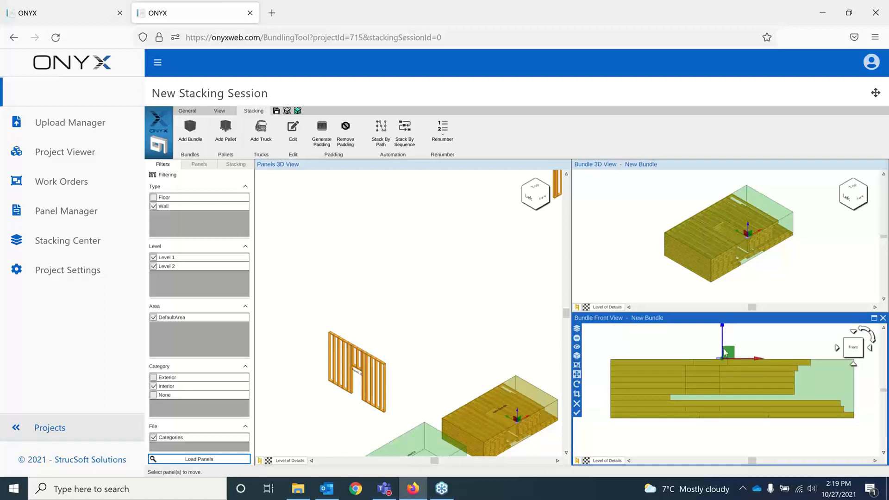
drag(722, 329, 723, 367)
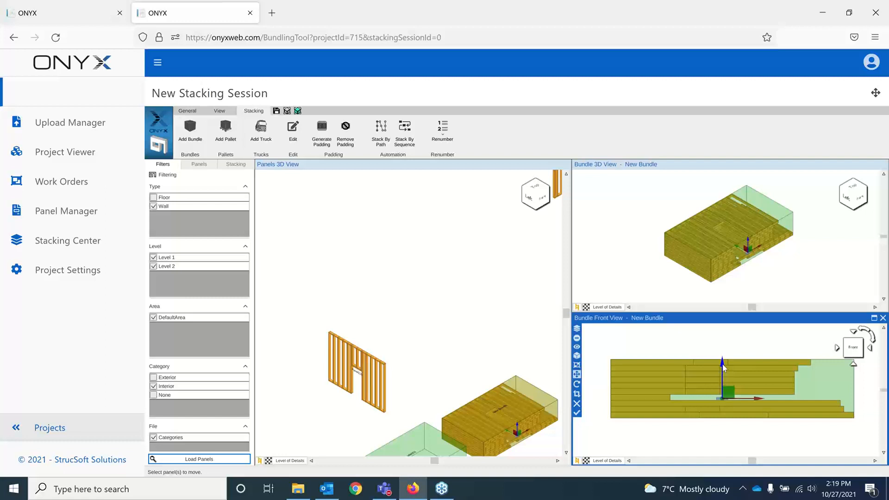
- Thicken the false panel and set its height to 36 inches and its length to 96 inches
scroll(741, 412, up, 2)
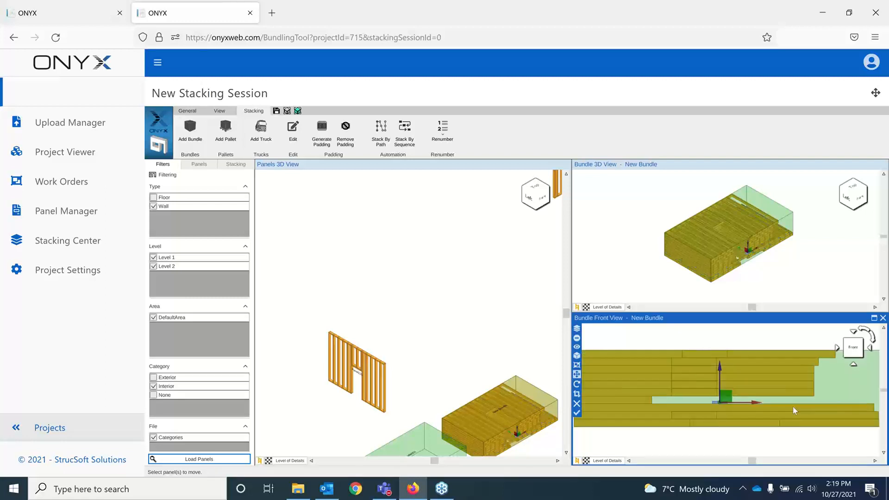
scroll(718, 412, up, 3)
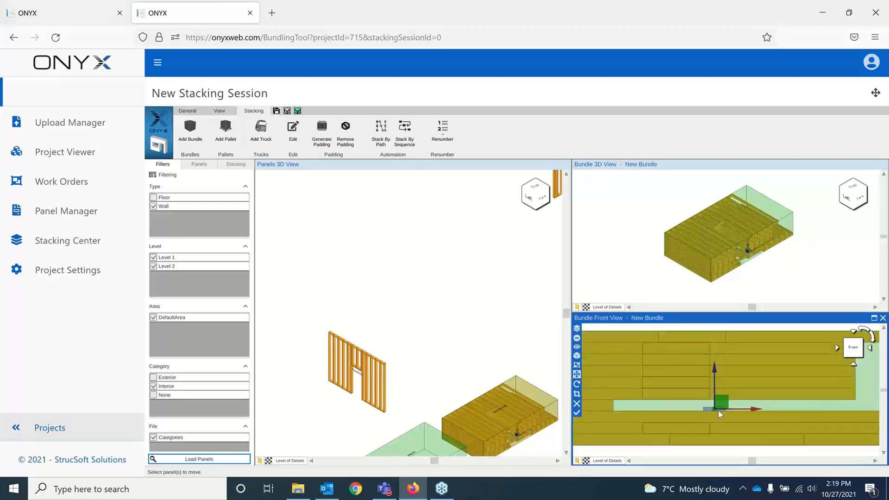
mouse_move(702, 414)
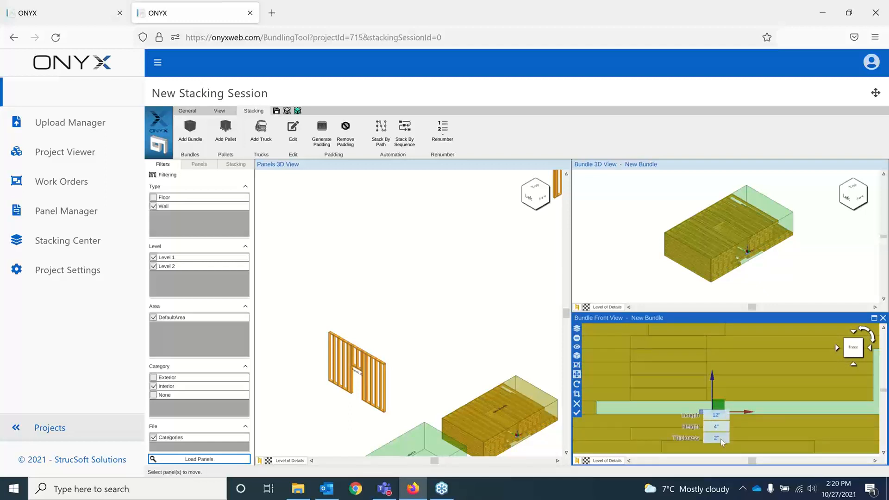
key(Return)
click(722, 425)
text(36)
key(Return)
click(720, 415)
text(96)
key(Return)
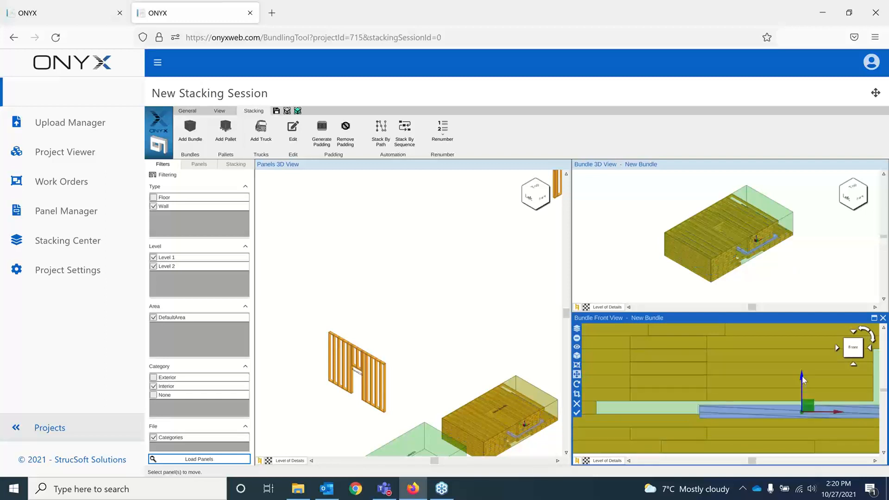
- Nudge the resized false panel up and sideways so it fills the gap flush with the ends of the panels above
click(803, 374)
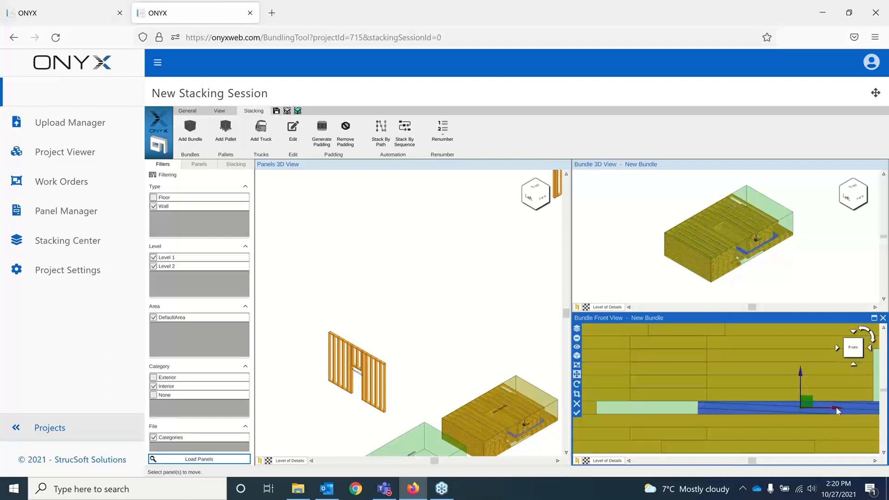
drag(828, 408, 812, 403)
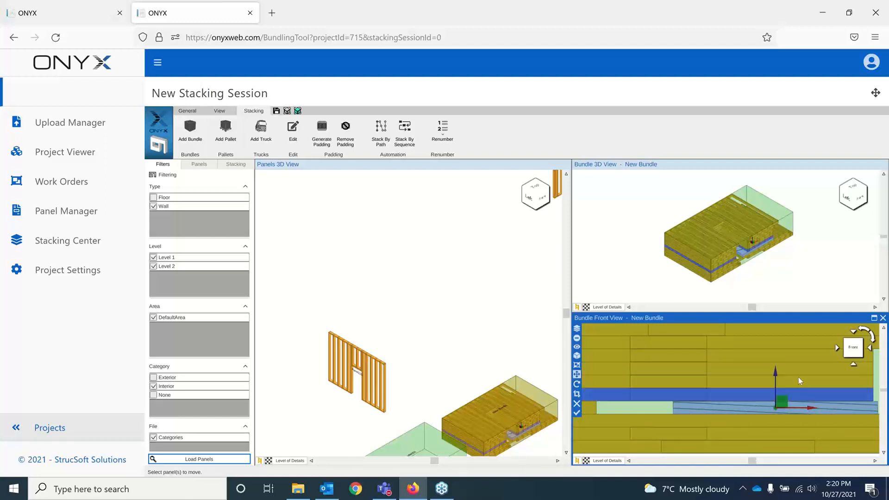
scroll(798, 377, down, 2)
scroll(801, 404, down, 2)
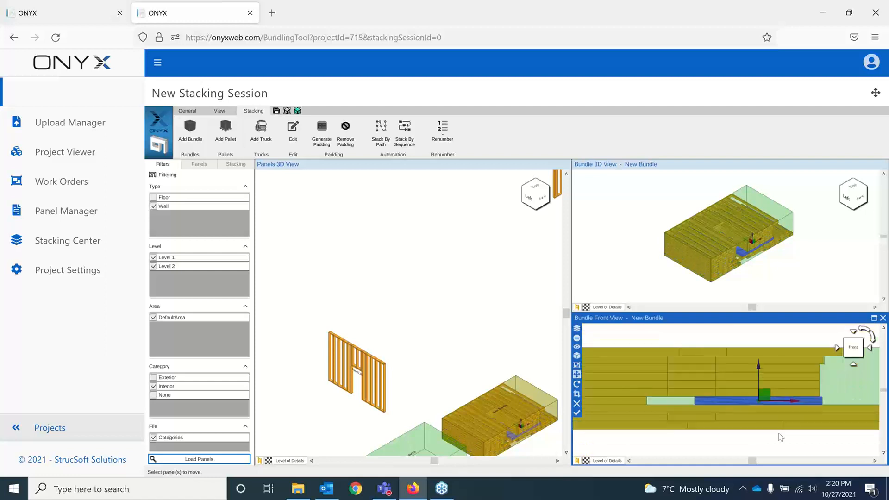
scroll(787, 433, down, 1)
click(776, 438)
click(725, 399)
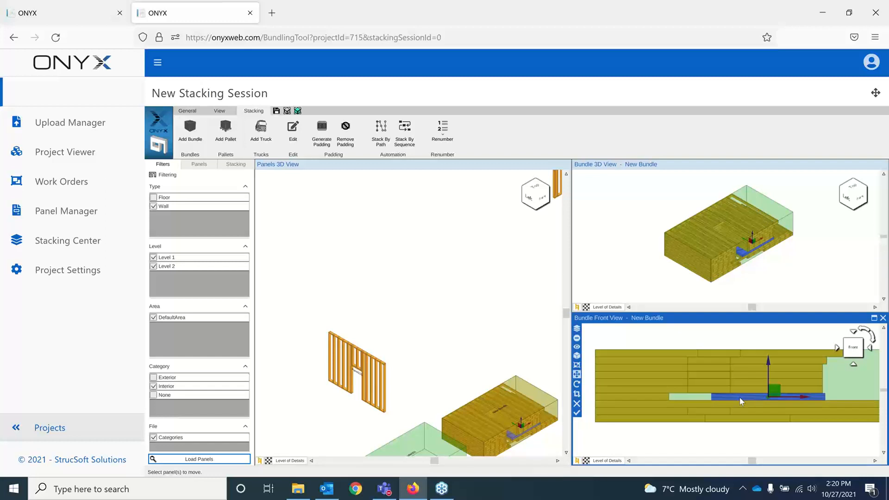
- Delete the false panel and move the short panel from its layer up to the top of the bundle
key(Delete)
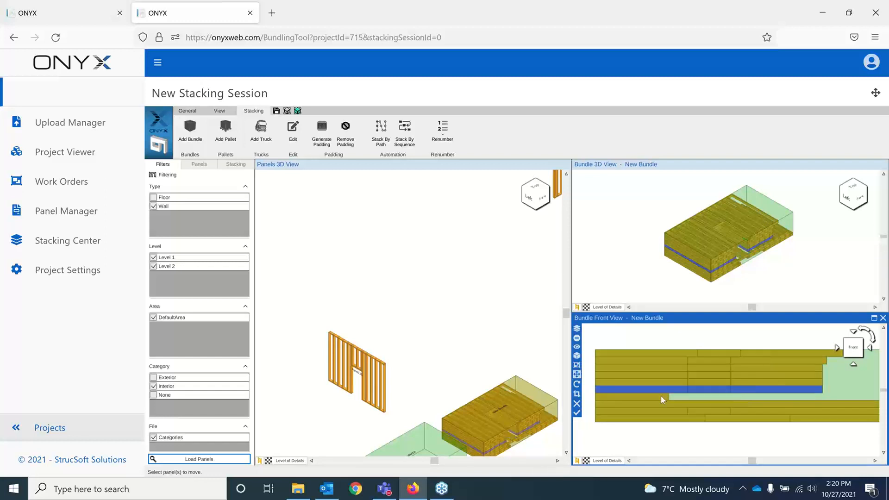
click(660, 395)
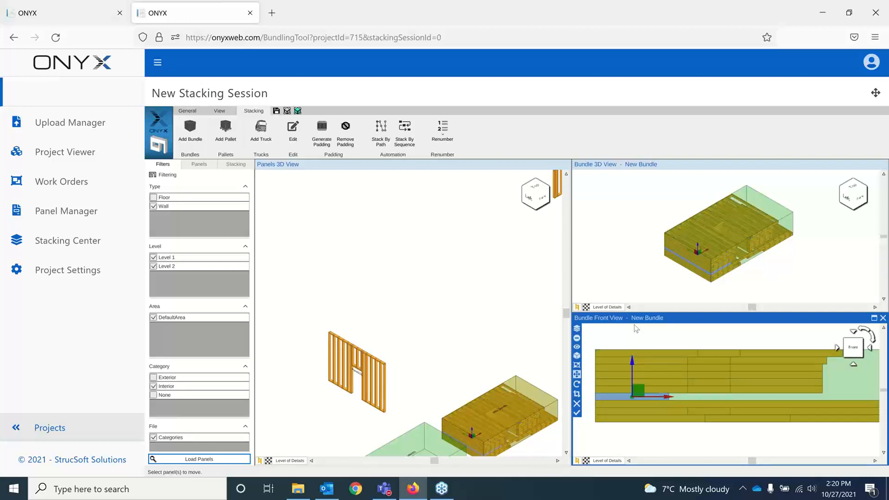
drag(635, 328, 635, 312)
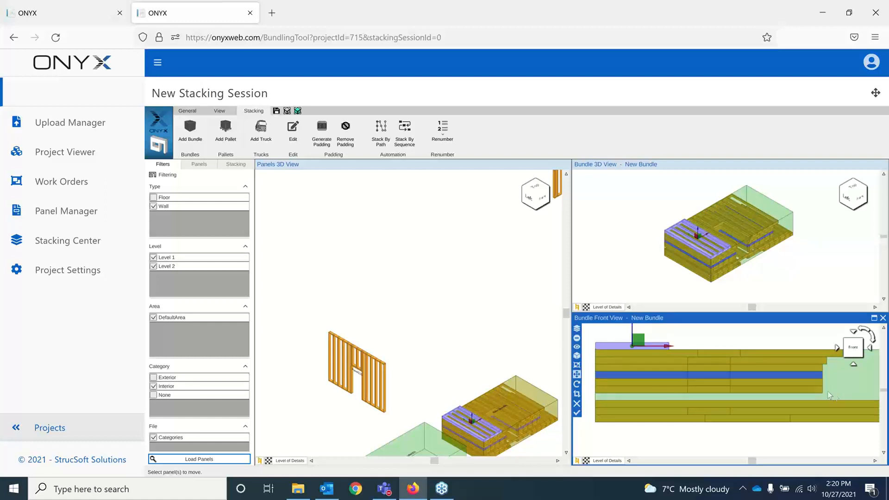
- Lower the layers above the emptied gap, including the long top layer, so the bundle is stacked tightly again
drag(833, 393, 637, 342)
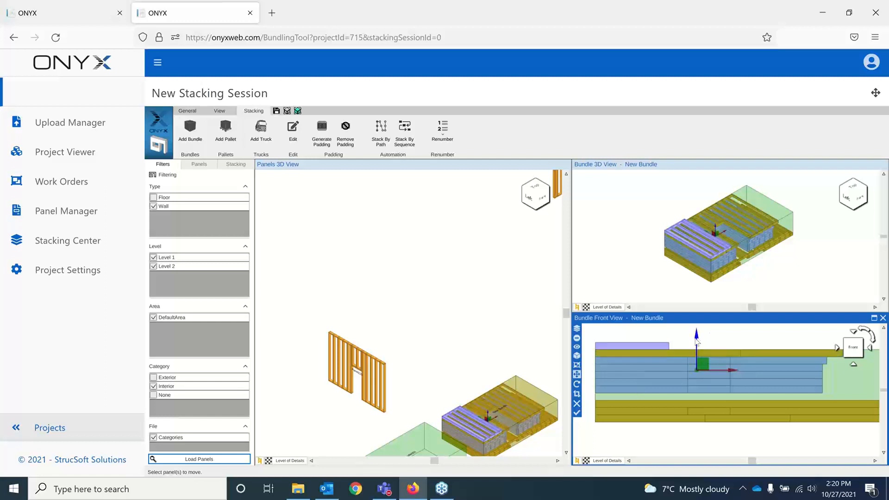
drag(695, 339, 718, 343)
click(707, 352)
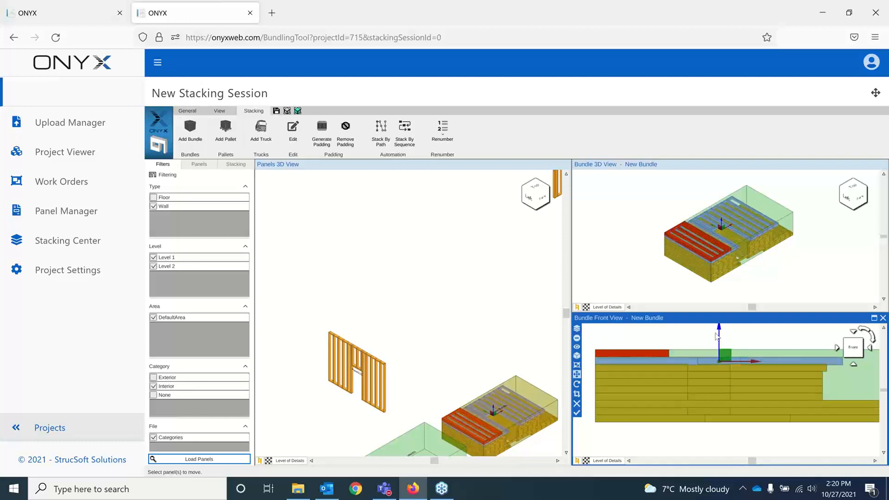
click(786, 381)
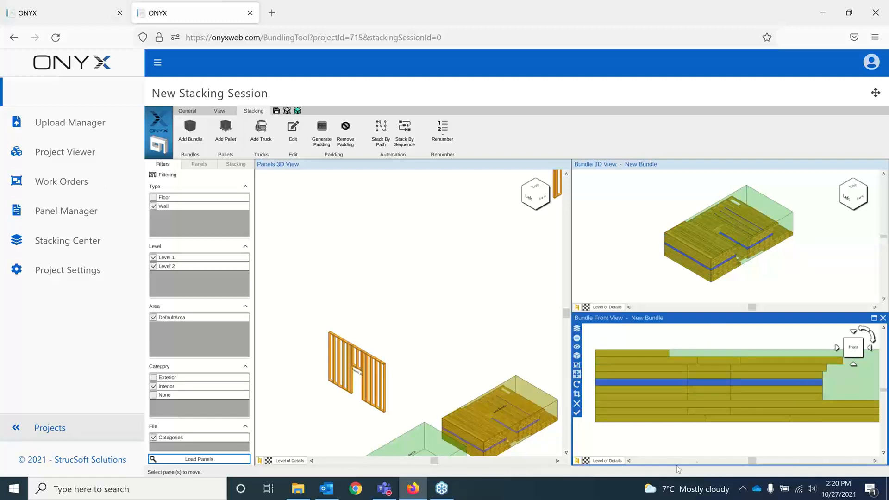
- Shift the second layer from the top vertically so that it overlaps the layer beneath it
scroll(745, 401, down, 2)
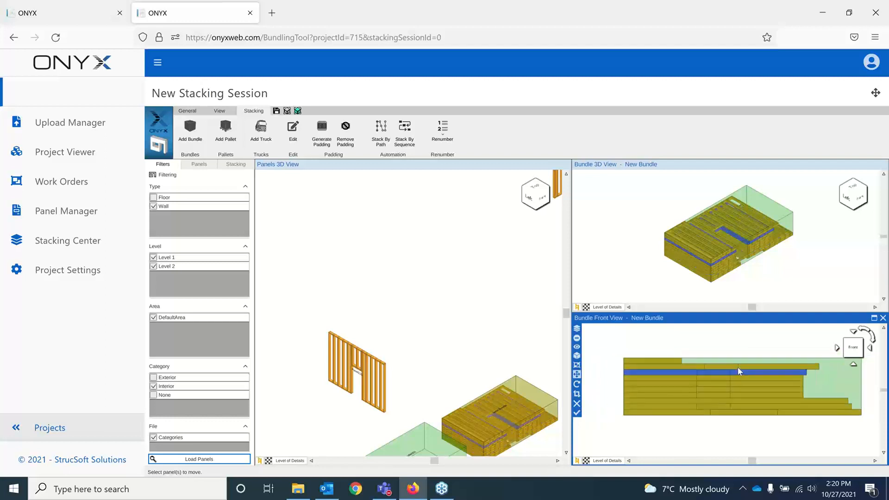
click(739, 371)
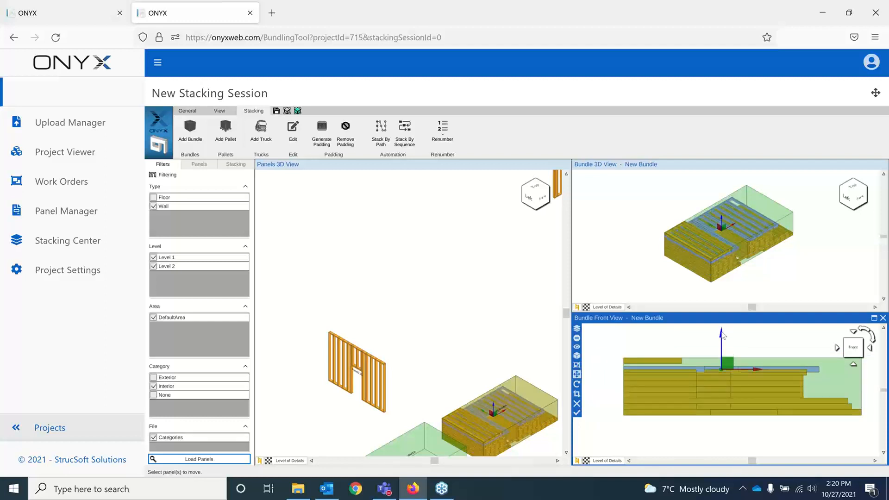
drag(723, 335, 722, 334)
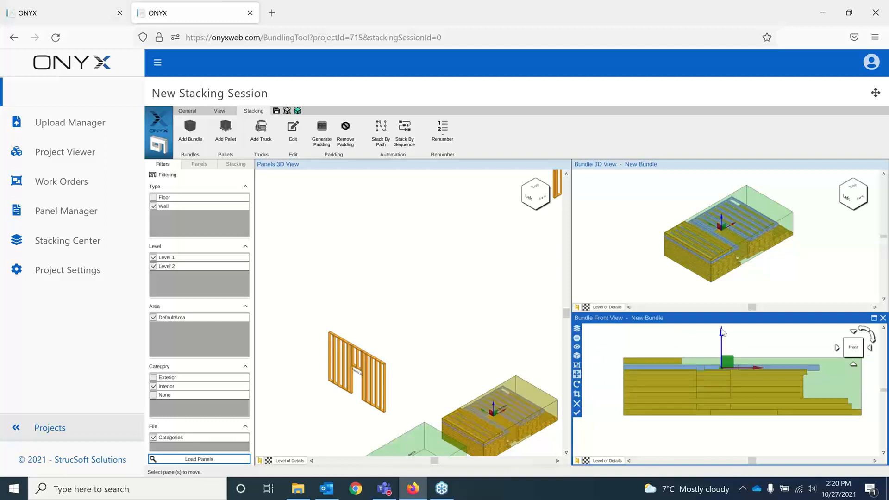
click(684, 340)
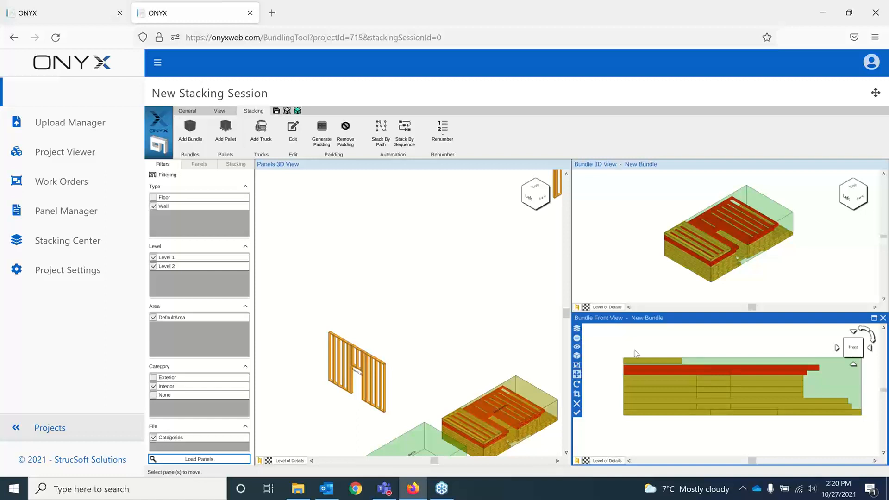
click(679, 368)
click(791, 390)
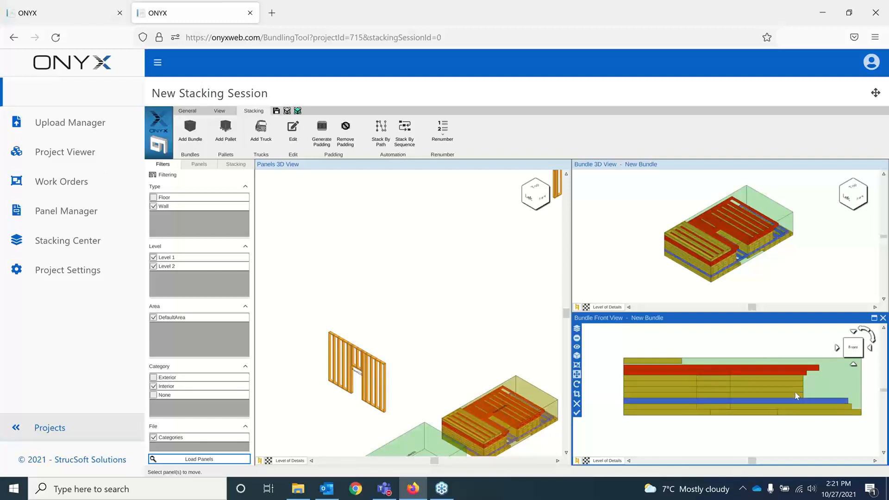
click(776, 350)
click(633, 242)
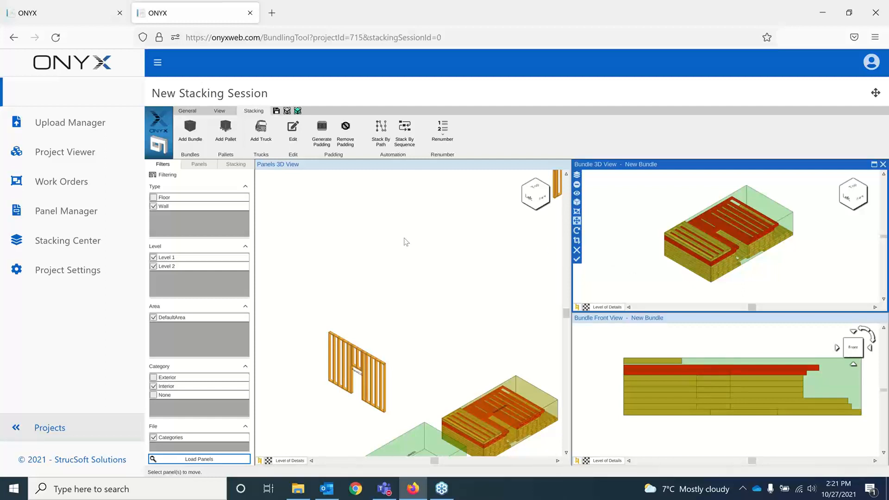
- Switch to the other stacking session with the 3RD LEVEL walls and bring its existing bundles into view
click(88, 16)
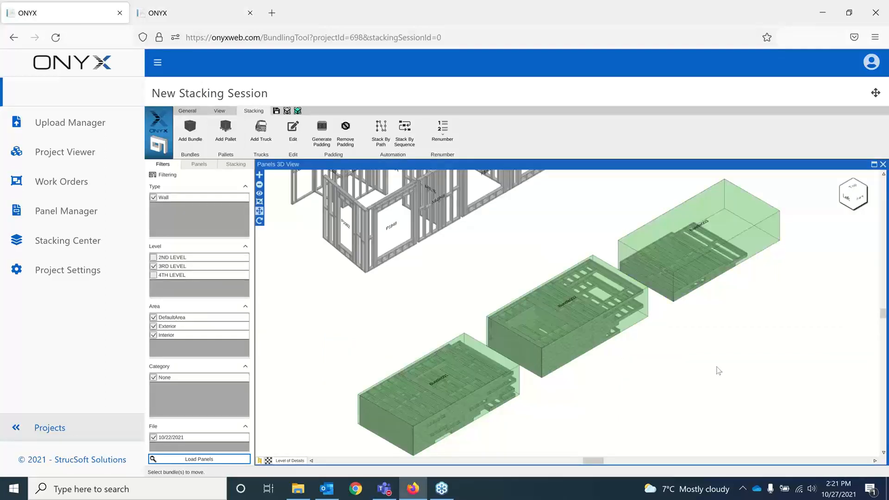
scroll(766, 305, down, 1)
middle_drag(767, 305, 700, 355)
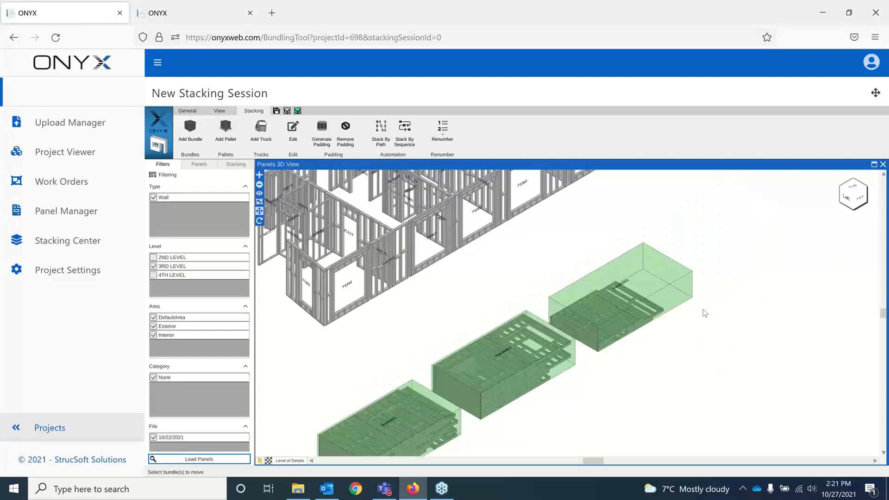
scroll(702, 307, down, 1)
click(190, 132)
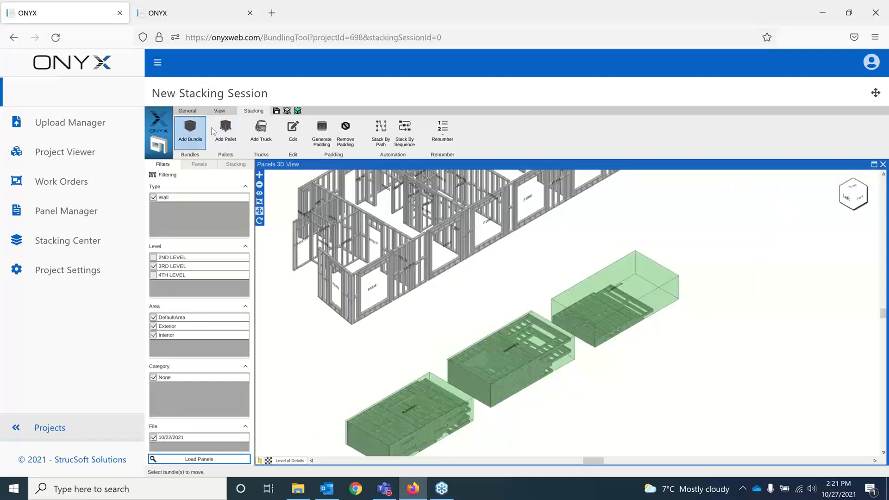
scroll(435, 219, down, 2)
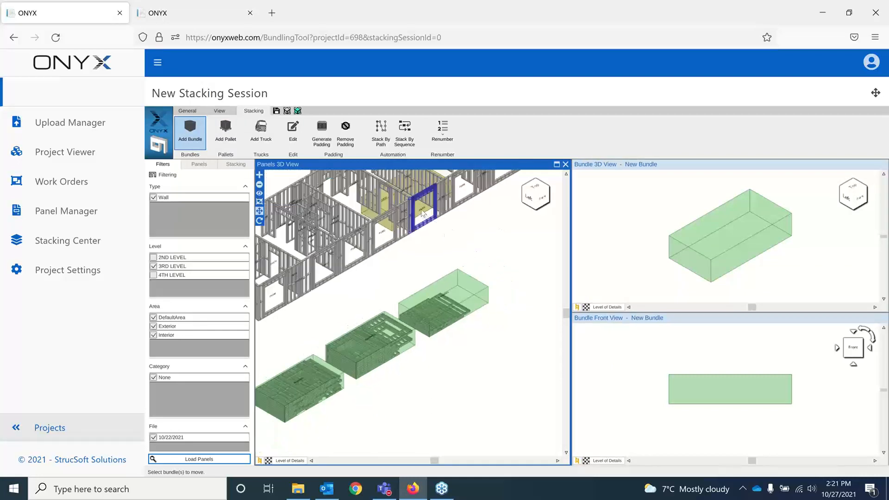
click(422, 213)
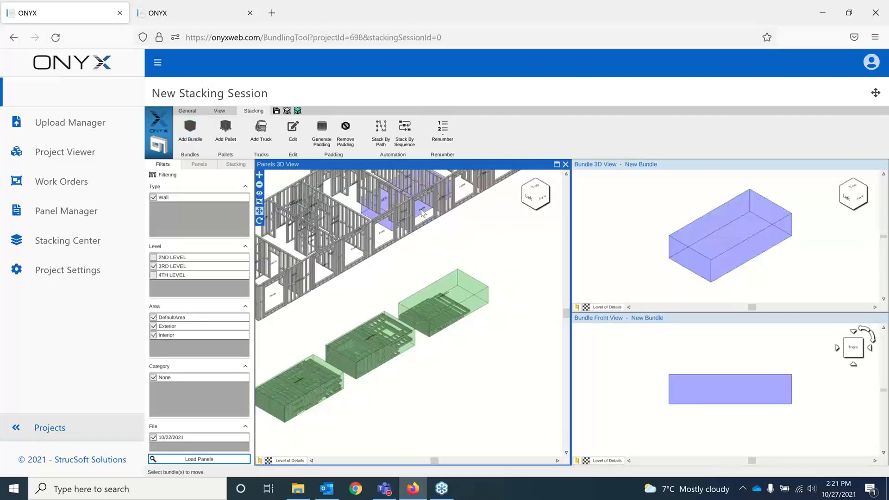
click(259, 211)
drag(488, 280, 497, 354)
scroll(506, 321, down, 1)
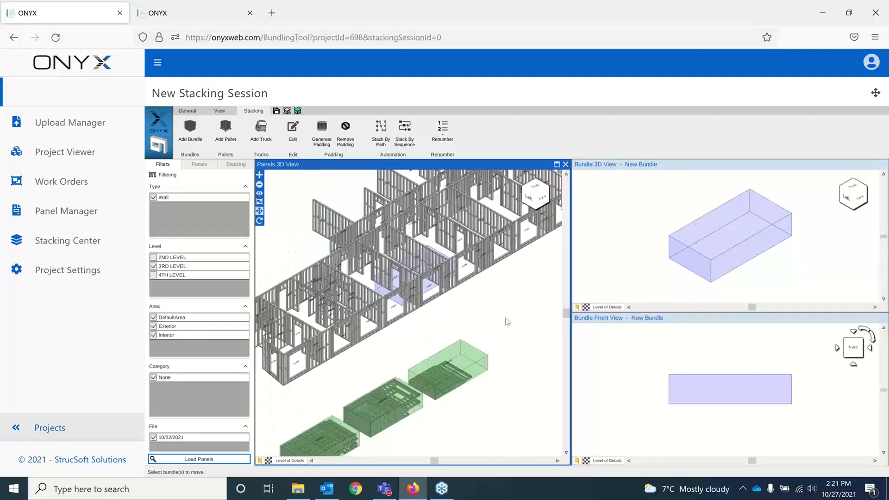
click(428, 287)
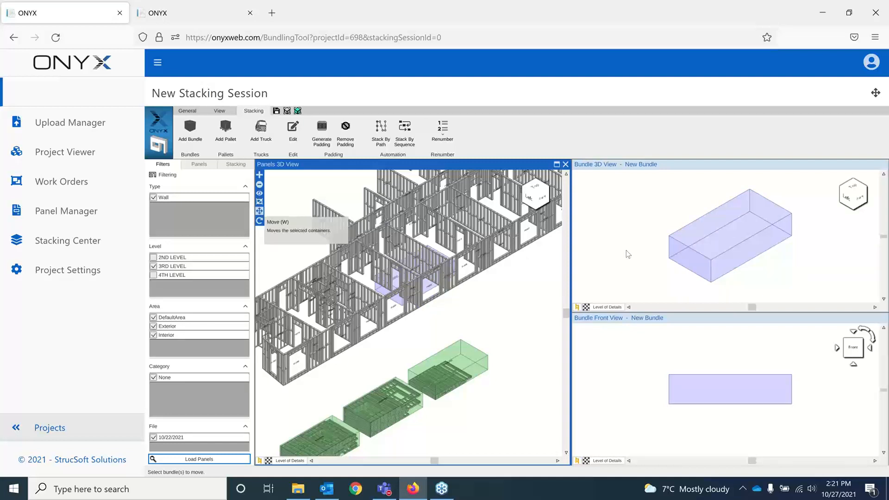
click(615, 245)
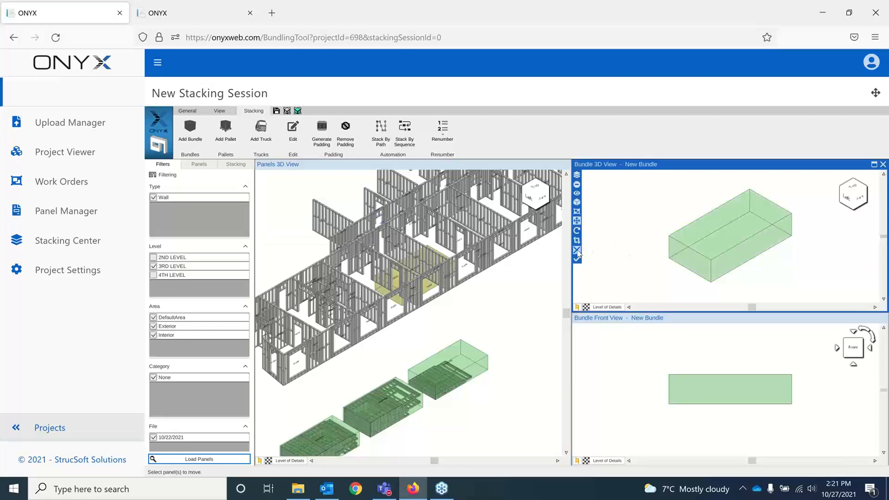
click(578, 253)
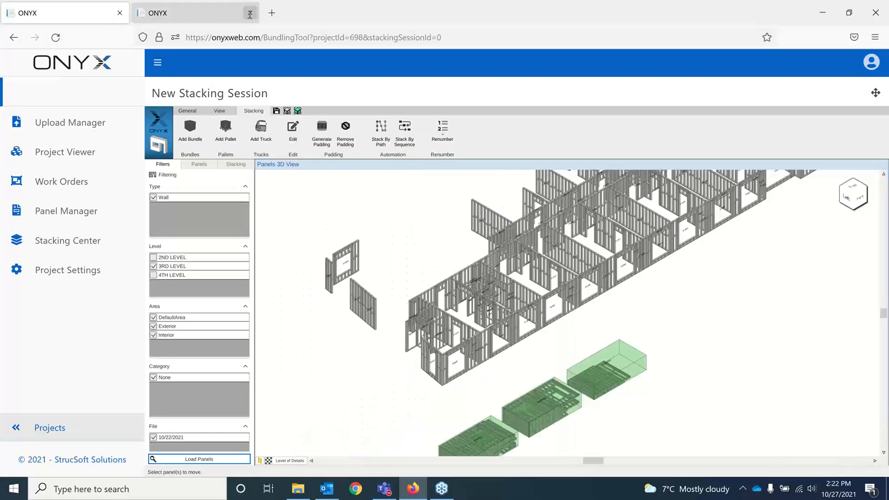
- Close the other stacking session without saving it, and start a new bundle in the 3RD LEVEL session
click(249, 14)
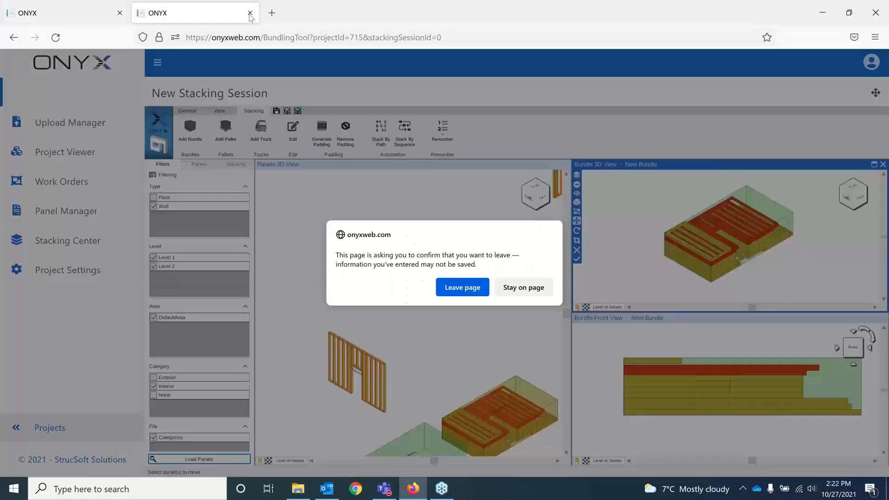
click(470, 287)
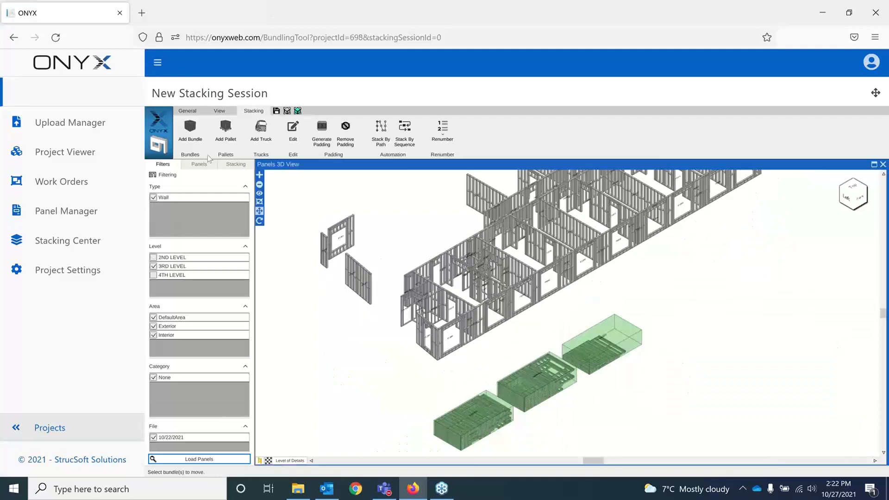
click(190, 132)
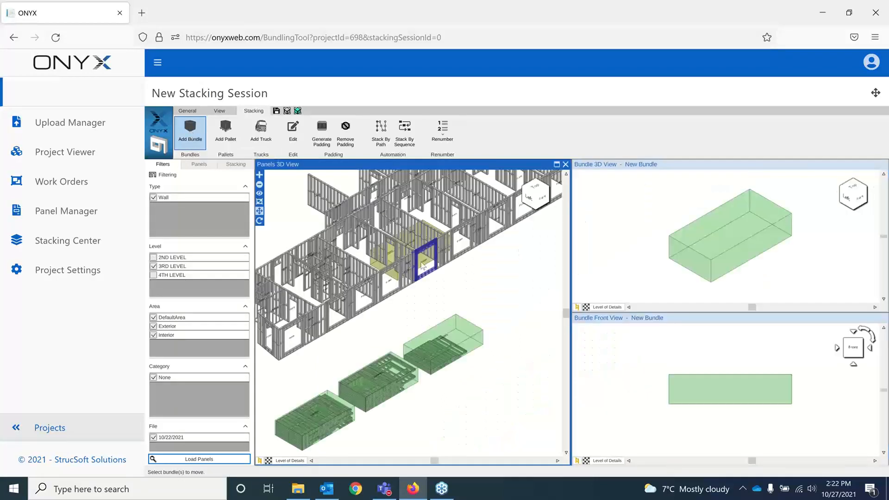
click(259, 221)
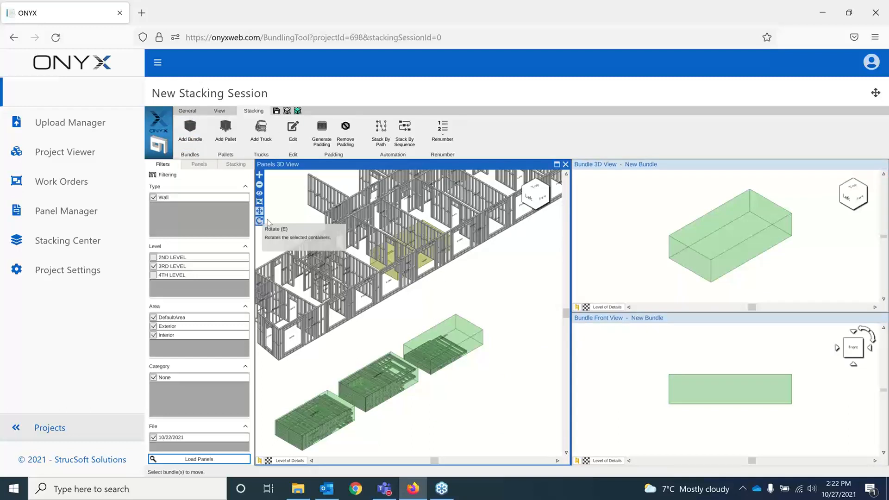
click(421, 268)
click(434, 309)
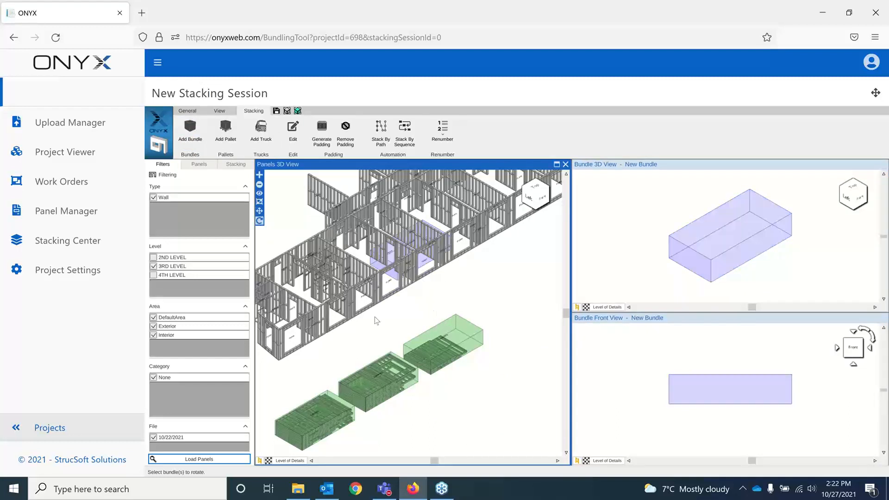
middle_drag(389, 315, 492, 294)
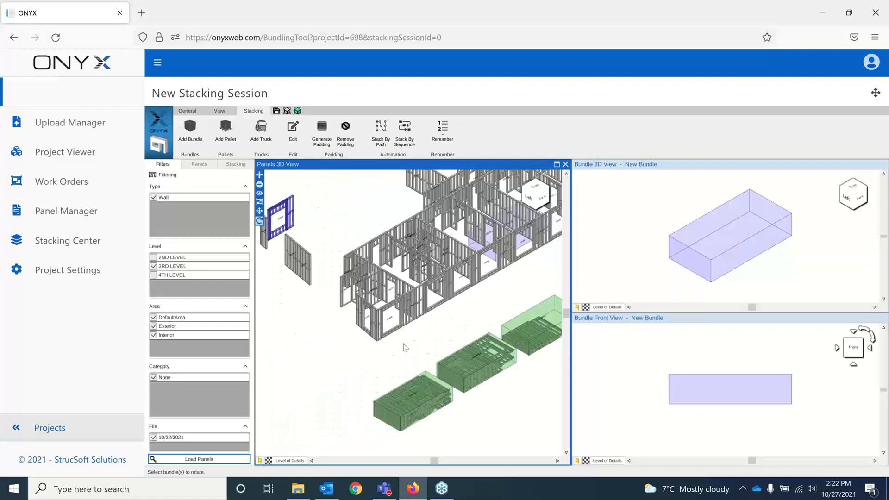
- Stack the wall panels from the building's near corner in the new bundle and fit the container to them
click(390, 306)
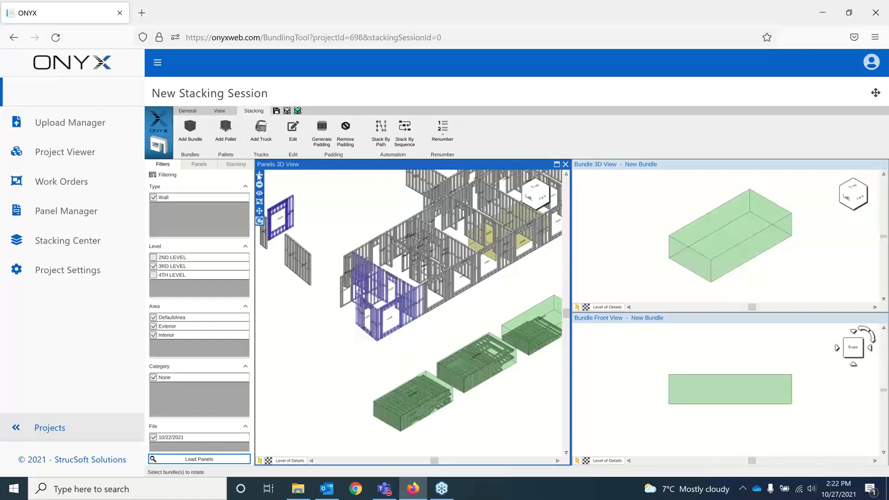
click(260, 176)
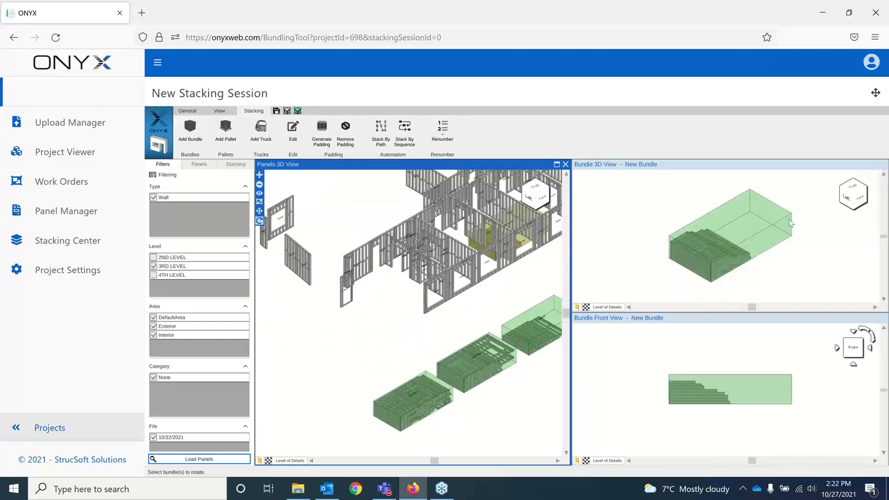
click(579, 244)
click(578, 242)
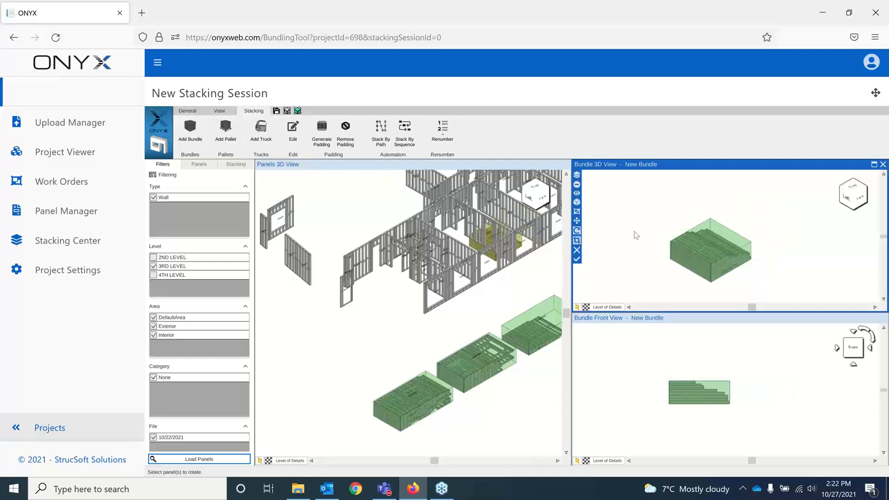
- Move the new bundle out of the building to the far end of the row of existing bundles
click(520, 241)
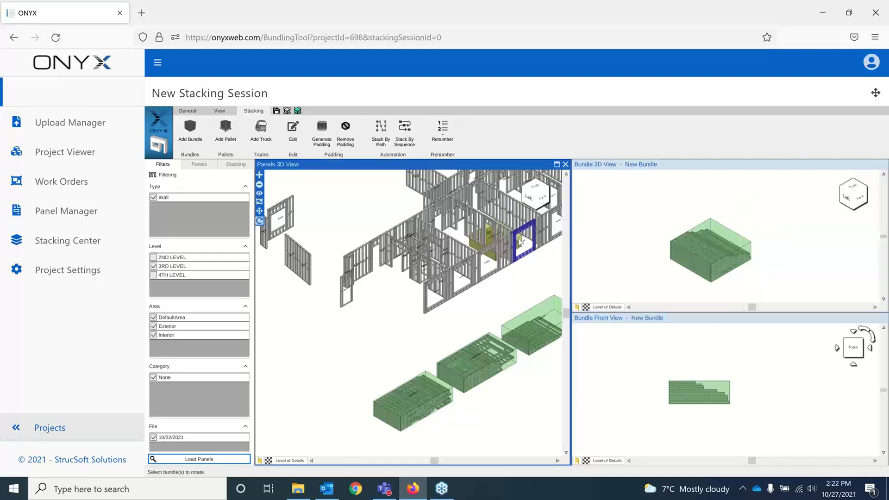
click(260, 211)
drag(452, 216, 590, 295)
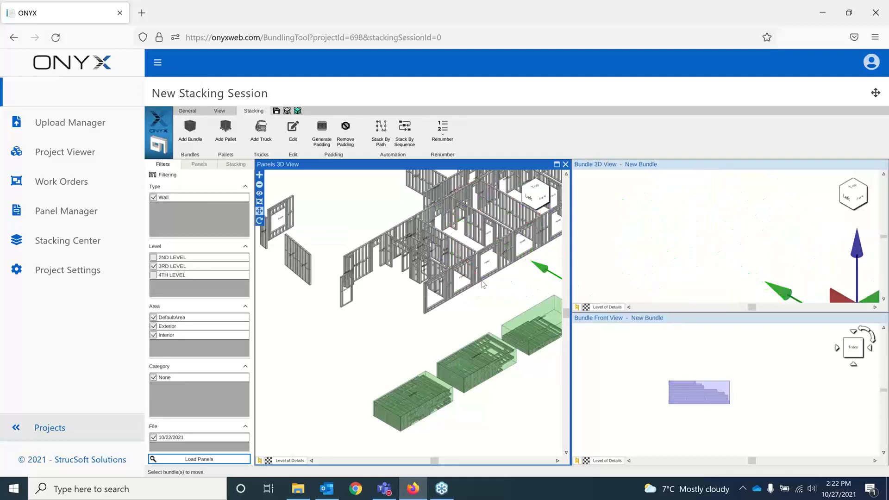
middle_drag(535, 283, 401, 274)
click(437, 240)
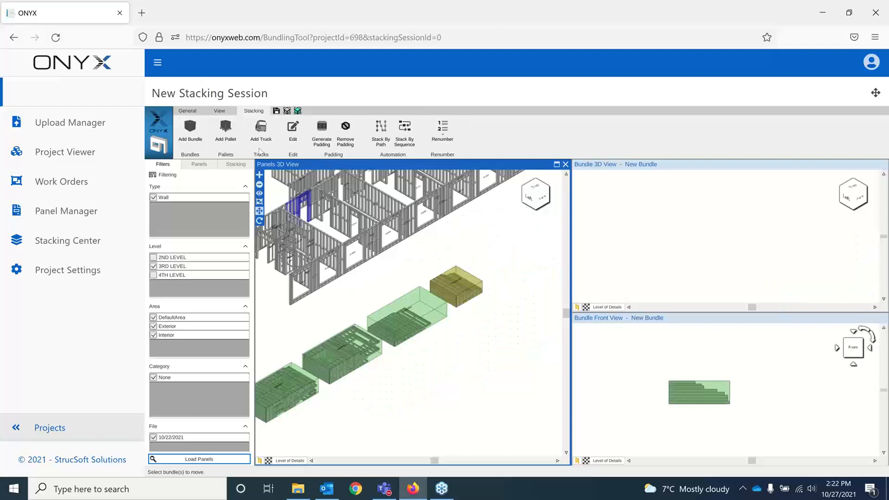
- Save the changes to New Bundle and start another empty bundle
click(189, 131)
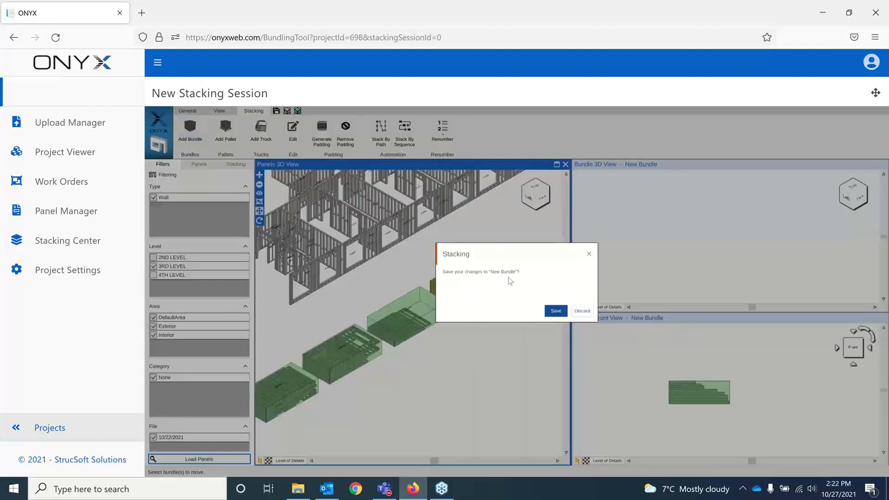
click(556, 311)
click(585, 327)
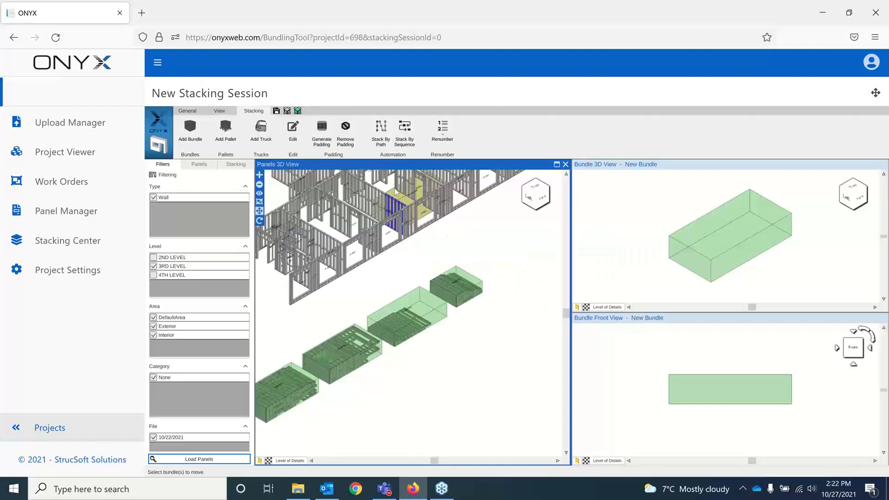
- Move the empty bundle out to the far end of the bundle row and stack the wall panels from the building's near corner in it
drag(390, 187, 514, 255)
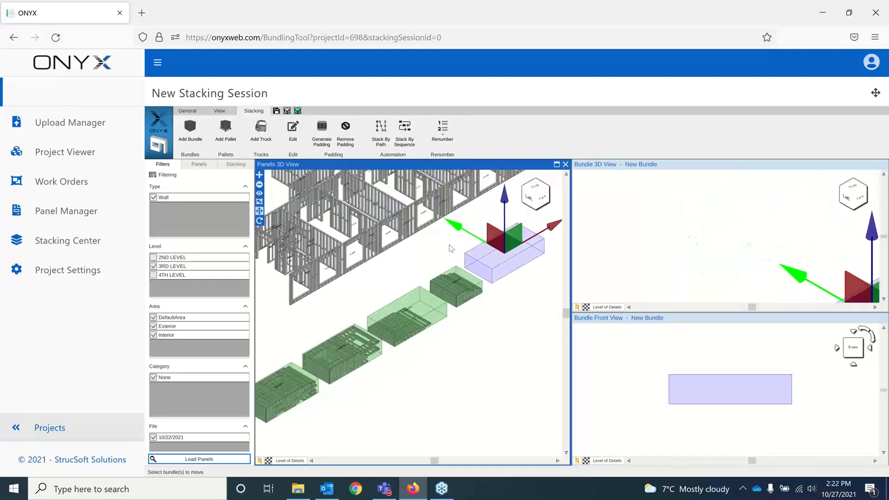
click(449, 244)
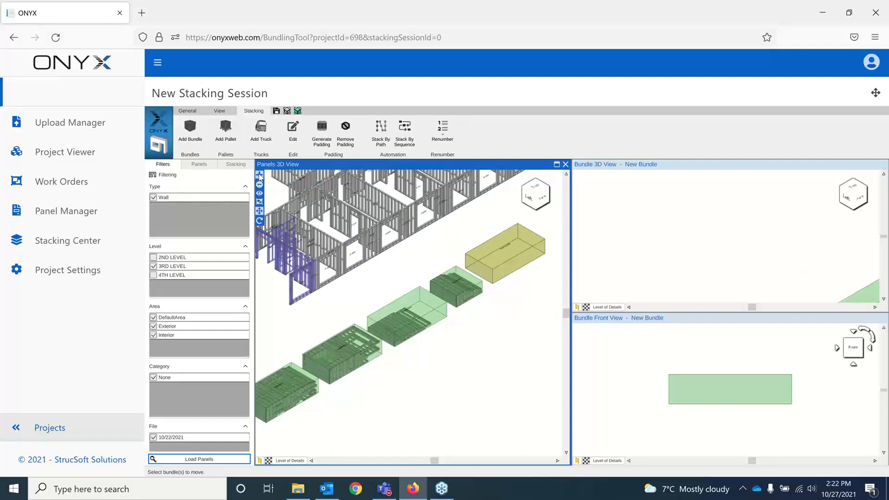
click(280, 220)
- Fit the new bundle's container to its panels and finish the bundle, accepting the proposed container name
click(598, 224)
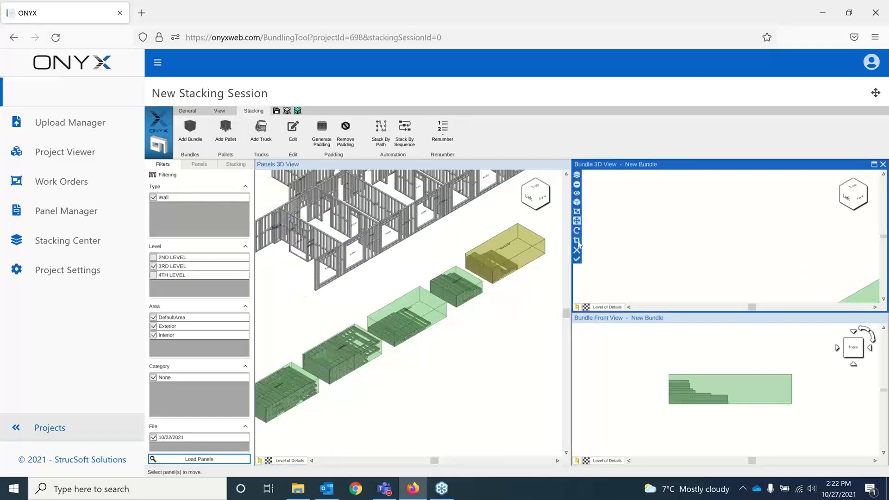
click(511, 269)
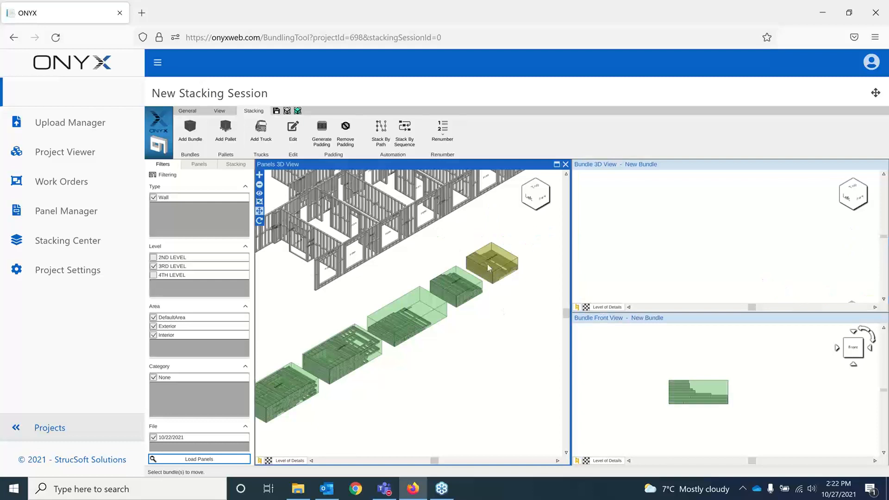
scroll(485, 265, up, 3)
middle_drag(502, 251, 423, 295)
scroll(516, 234, up, 3)
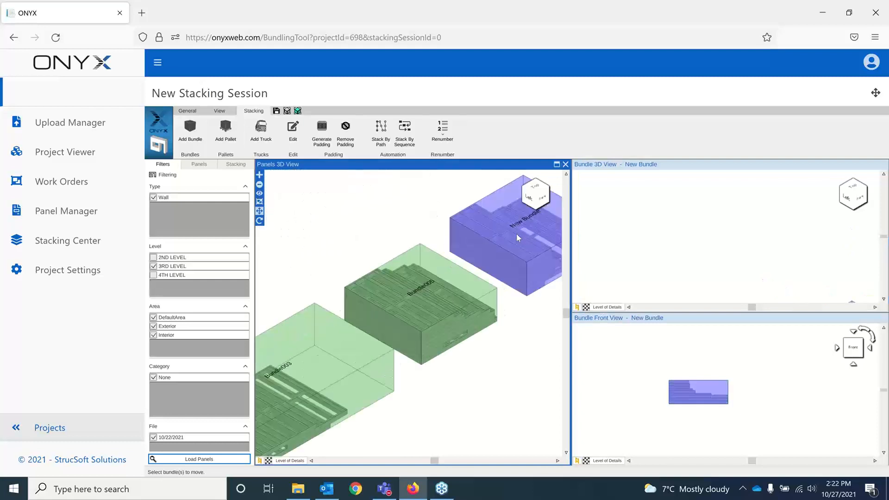
click(634, 267)
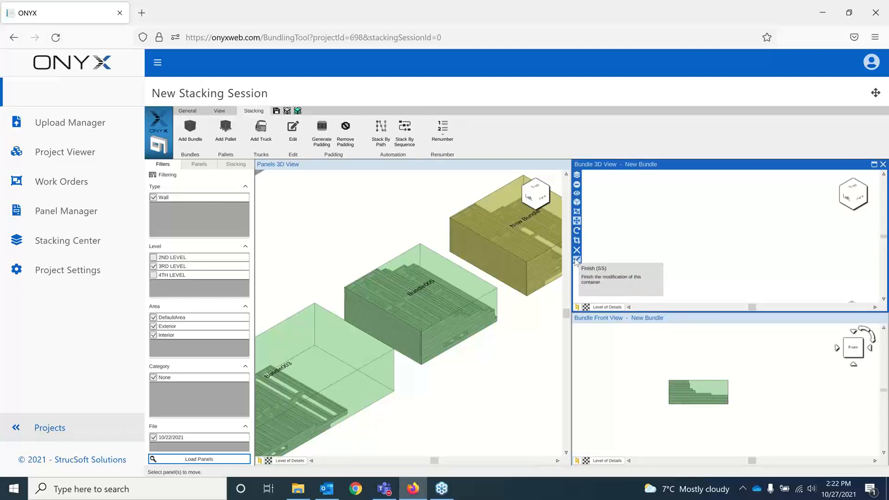
click(576, 260)
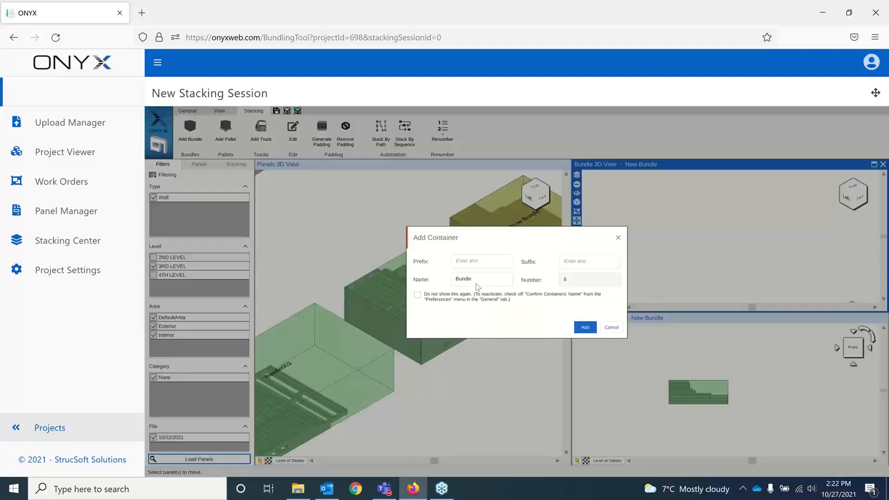
key(Return)
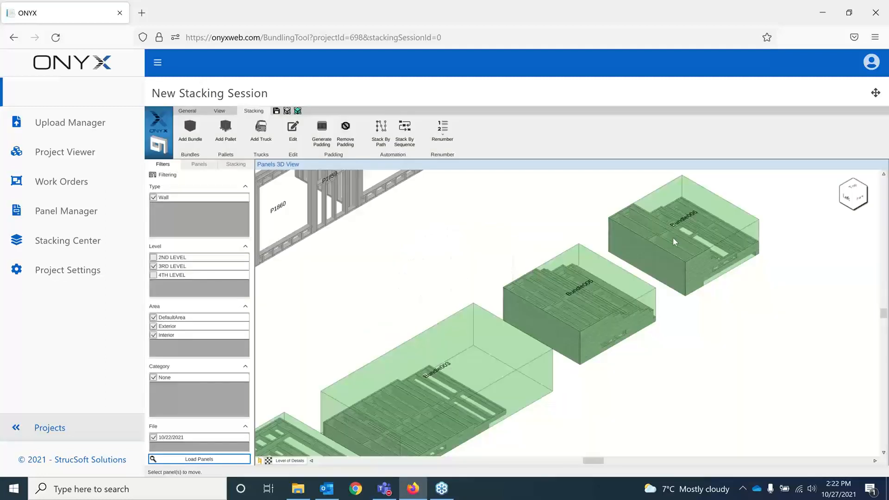
- Add a new pallet and stack the two bundles from the far end of the row on it
middle_drag(720, 387, 701, 288)
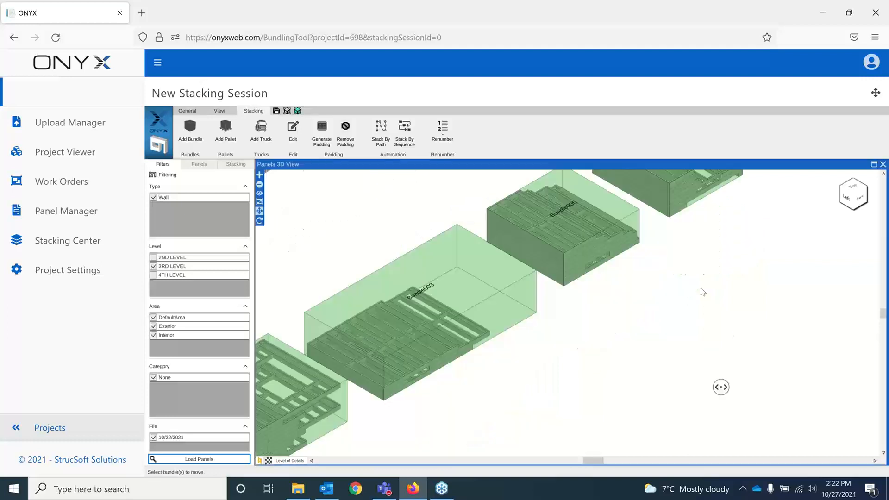
scroll(701, 288, down, 2)
scroll(700, 297, down, 1)
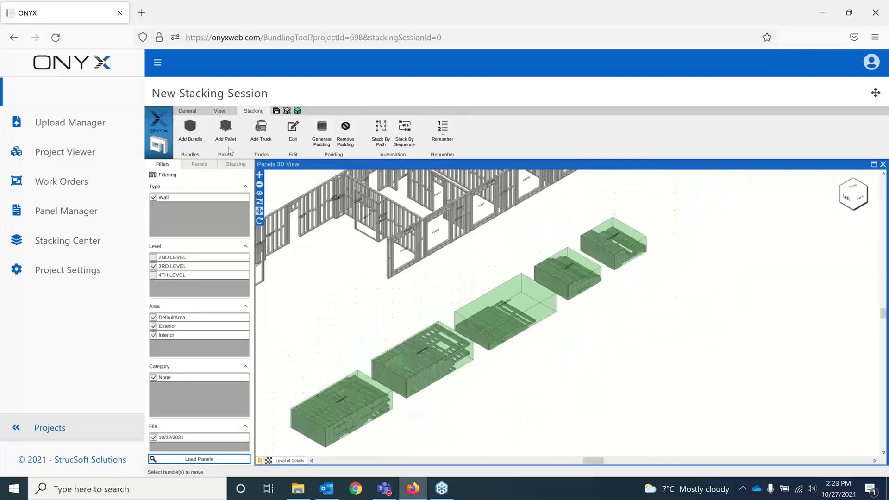
click(226, 128)
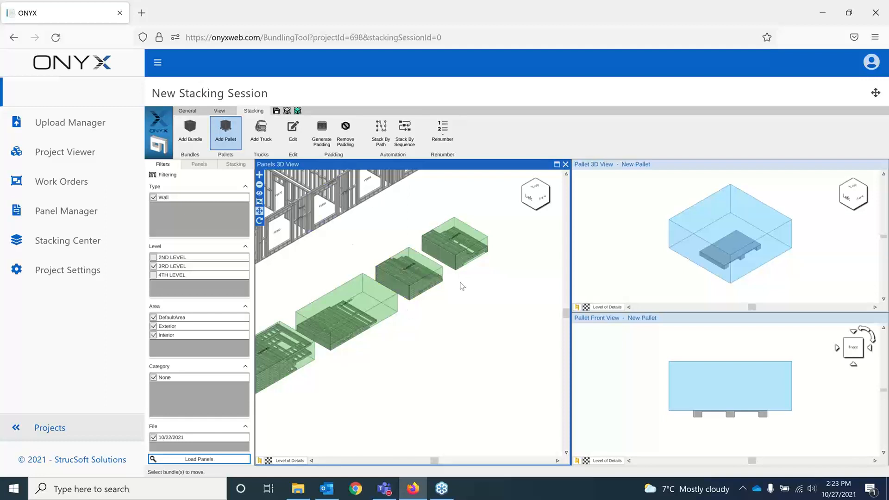
click(435, 236)
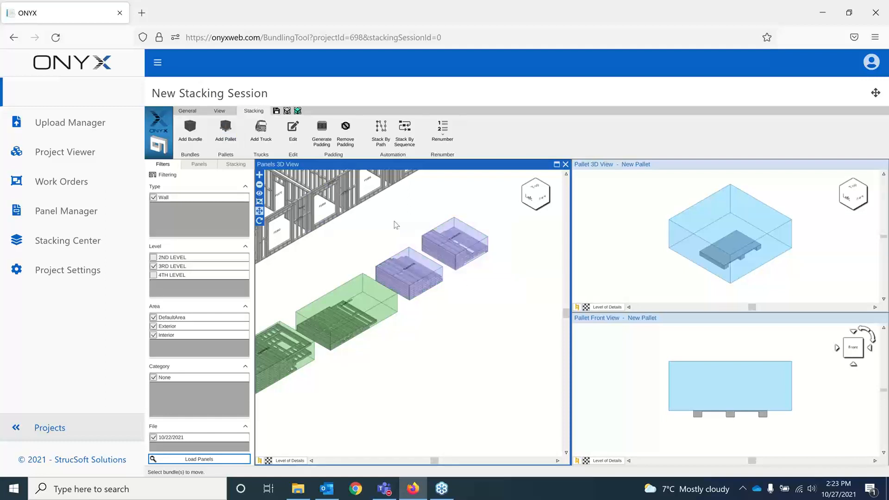
click(259, 176)
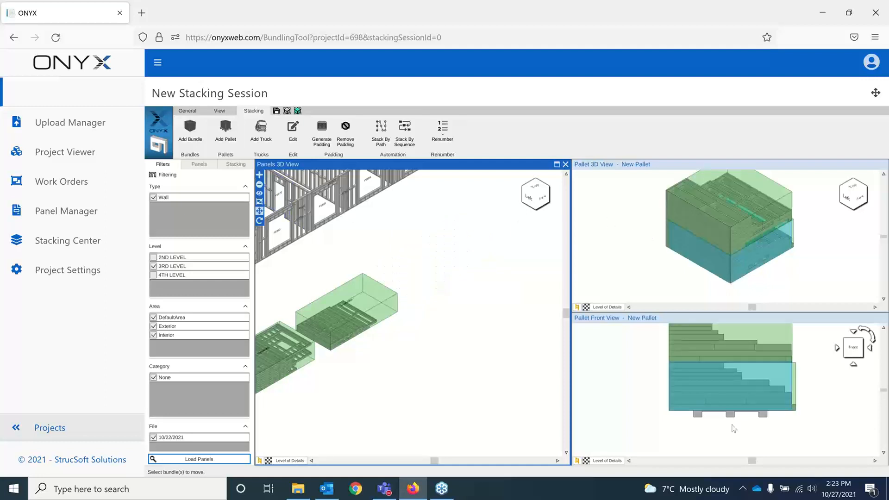
- Fit the pallet's container to the two stacked bundles using Shrink / stretch to fit
click(696, 378)
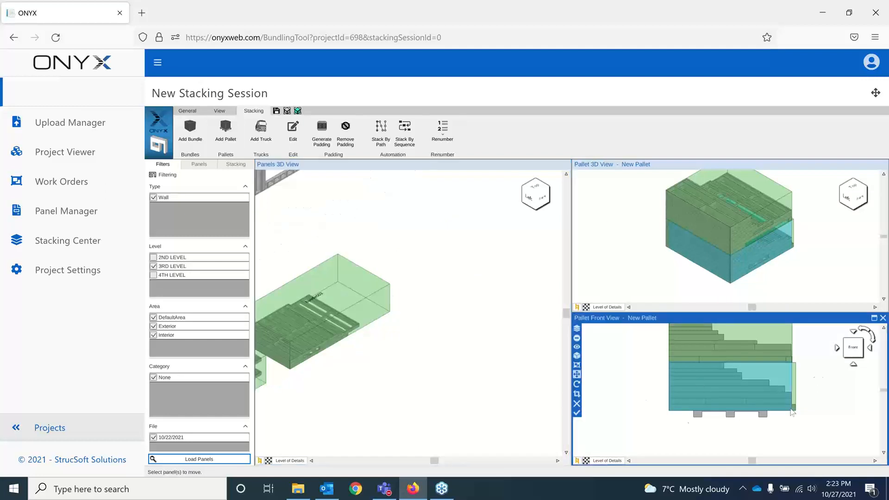
scroll(769, 416, up, 3)
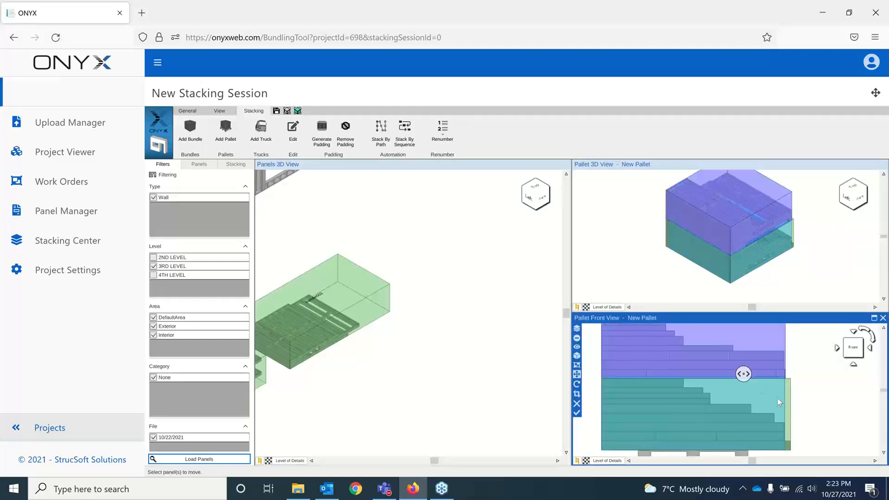
scroll(813, 380, down, 1)
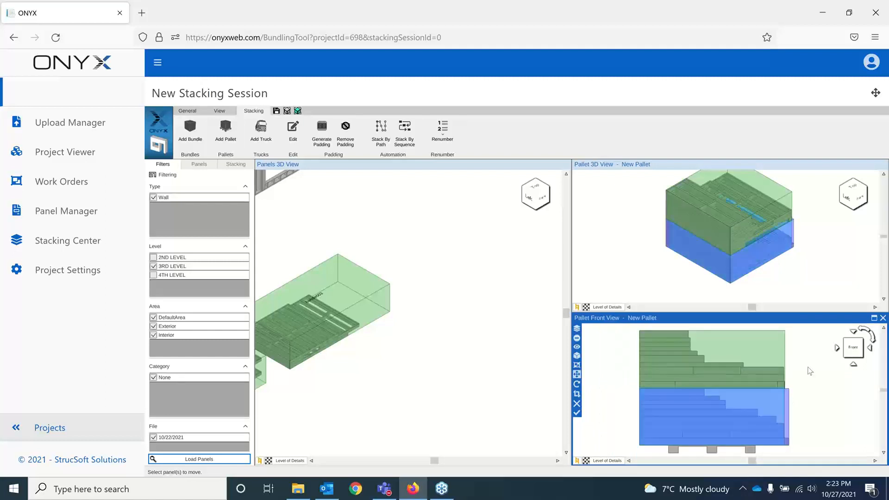
click(576, 394)
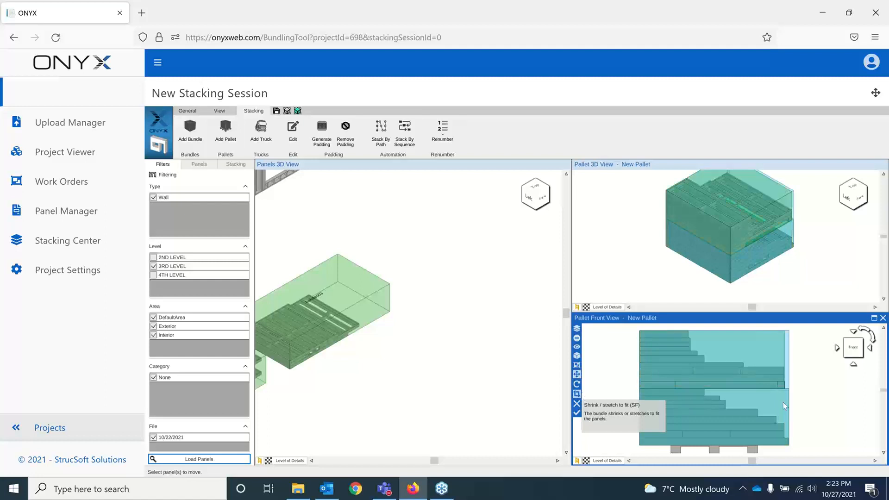
- Lift the upper bundle on the pallet and lower it back onto the lower bundle
click(719, 332)
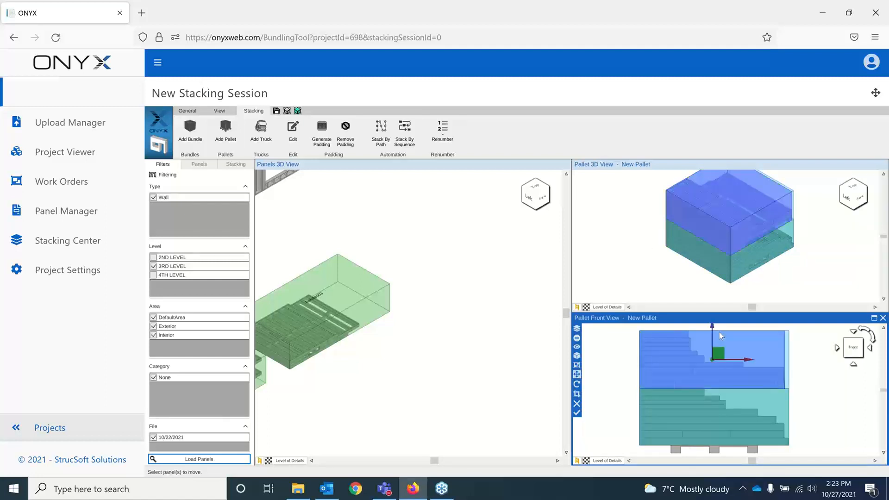
drag(713, 326, 713, 307)
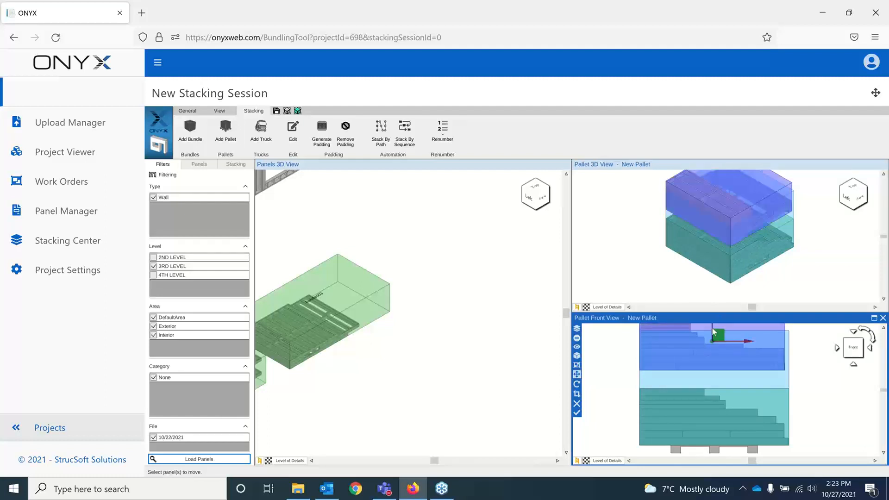
drag(711, 327, 712, 343)
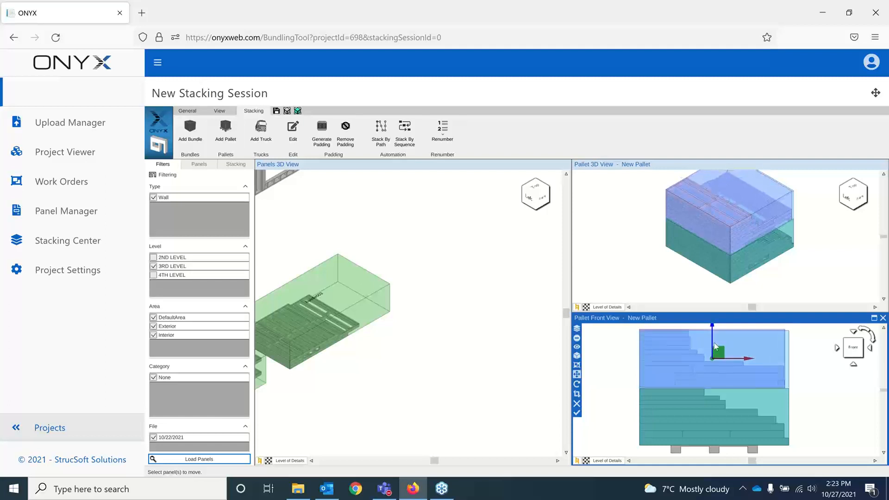
click(810, 402)
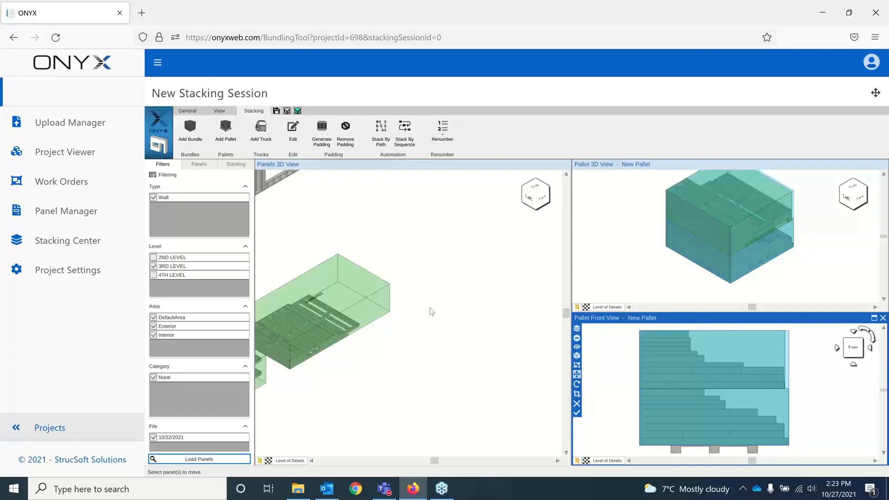
- Start a new truck, saving the changes to New Pallet and accepting the pallet's proposed container name
scroll(433, 318, down, 3)
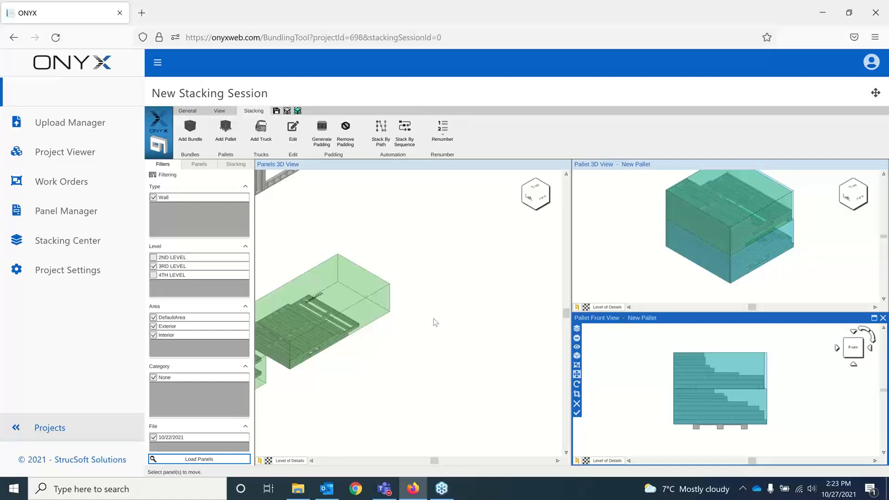
click(641, 223)
scroll(640, 223, down, 2)
scroll(638, 218, down, 2)
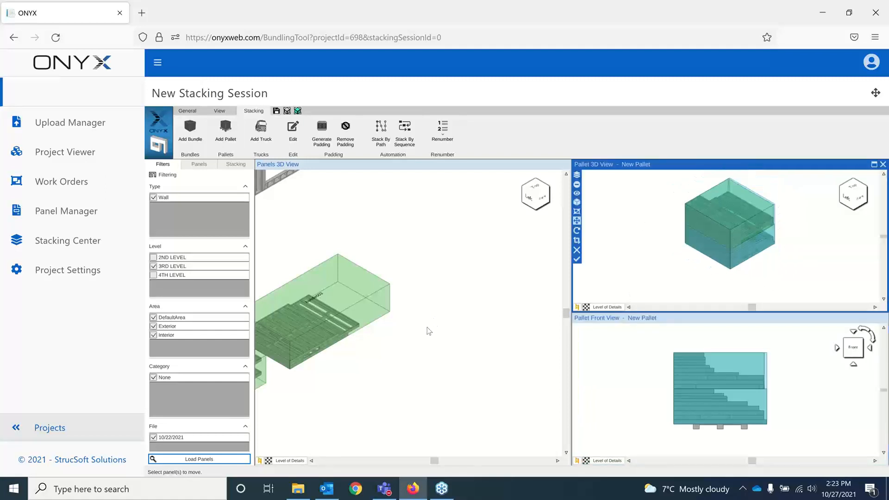
click(382, 347)
middle_drag(383, 347, 491, 307)
scroll(481, 329, down, 3)
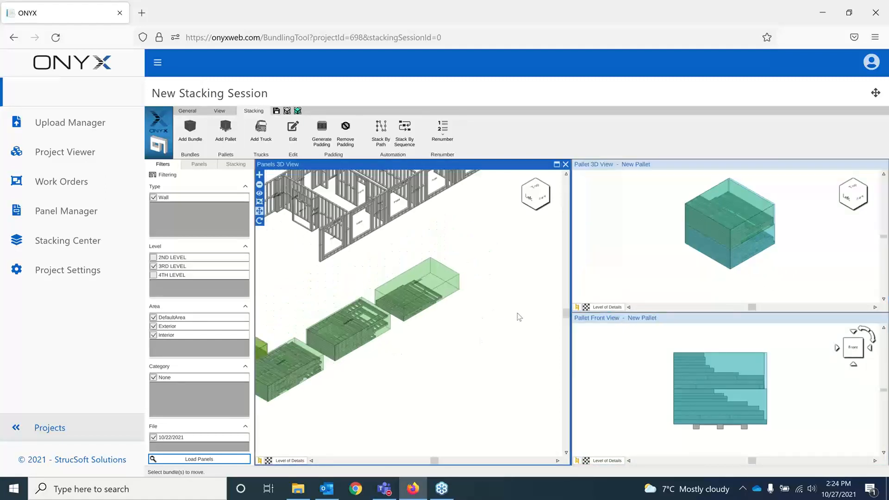
click(624, 232)
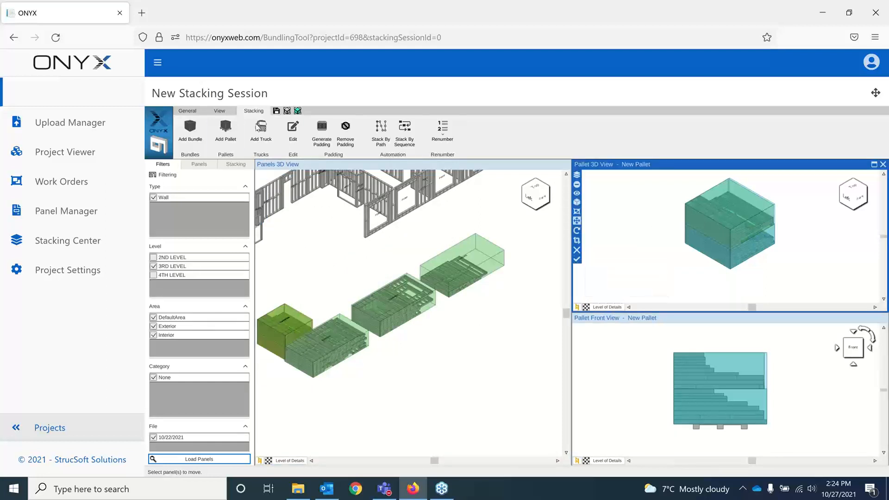
click(265, 134)
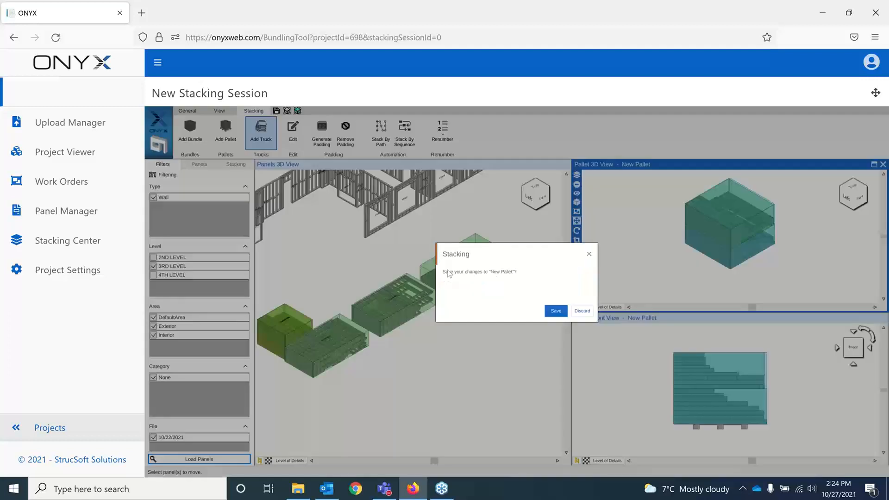
click(557, 311)
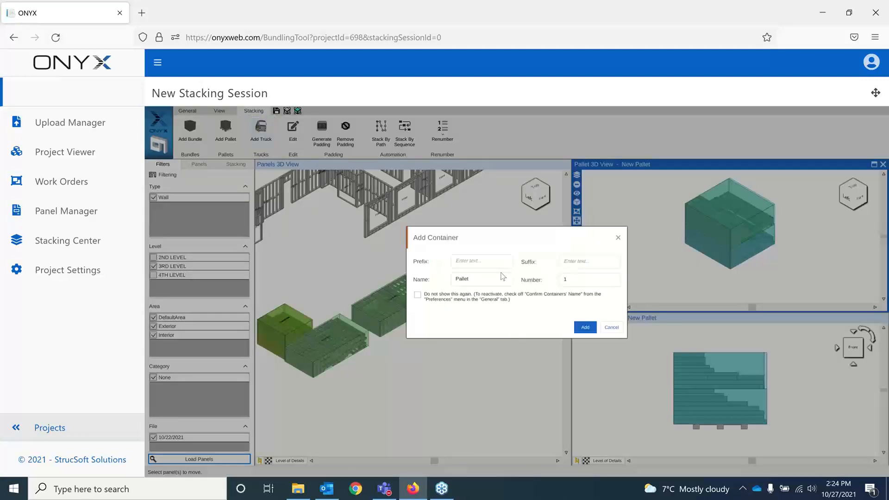
click(585, 326)
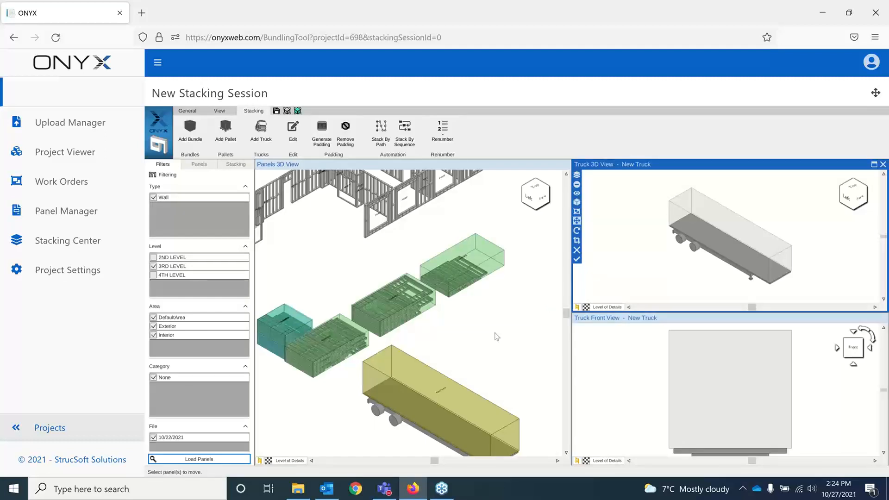
- Dismiss the error dialog and load the finished pallet beside the bundle row into the new truck
scroll(497, 336, down, 2)
middle_drag(436, 362, 446, 323)
scroll(445, 323, up, 2)
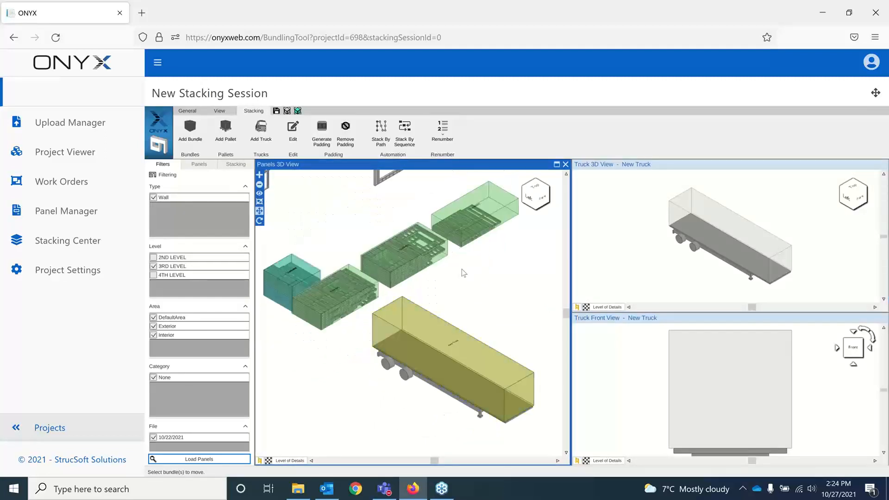
scroll(462, 270, down, 1)
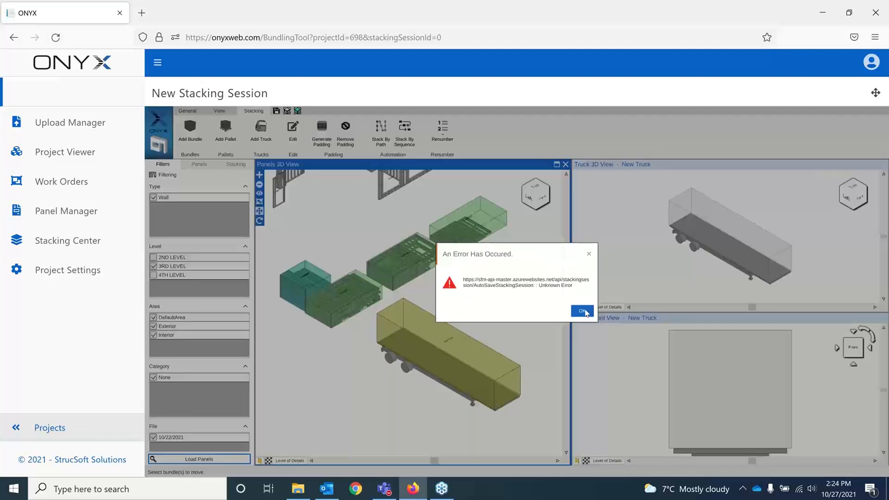
click(582, 311)
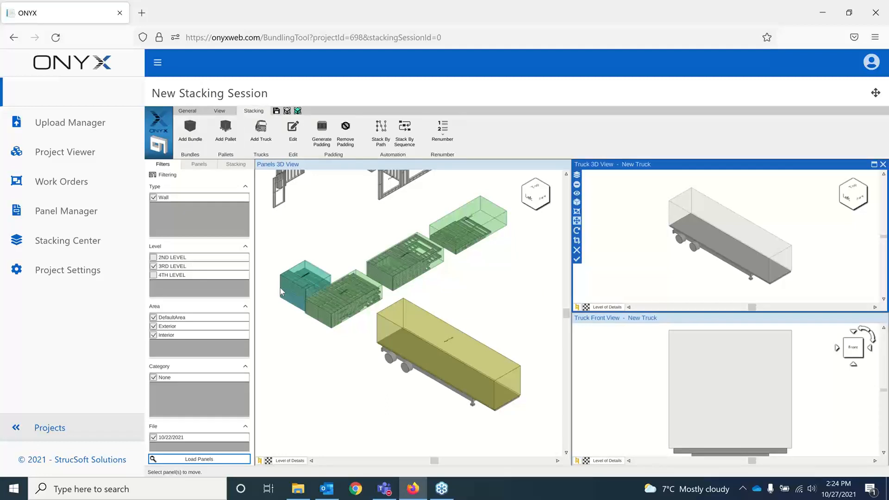
drag(292, 329, 271, 265)
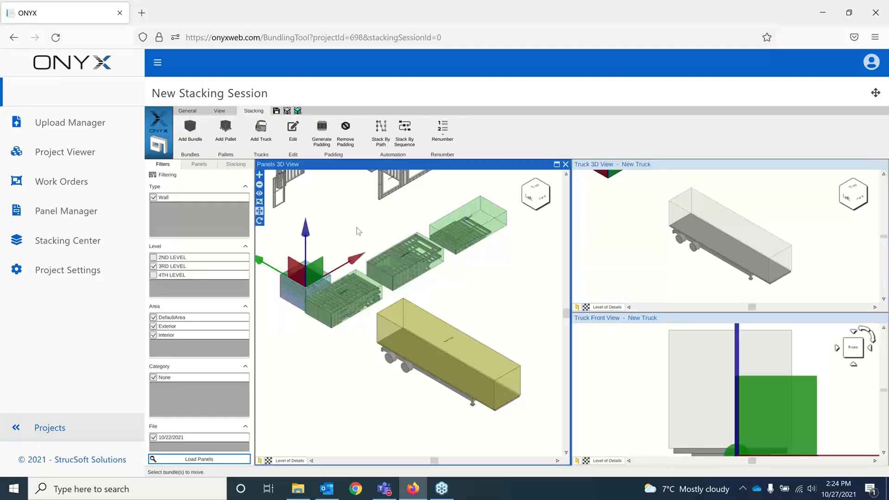
click(259, 176)
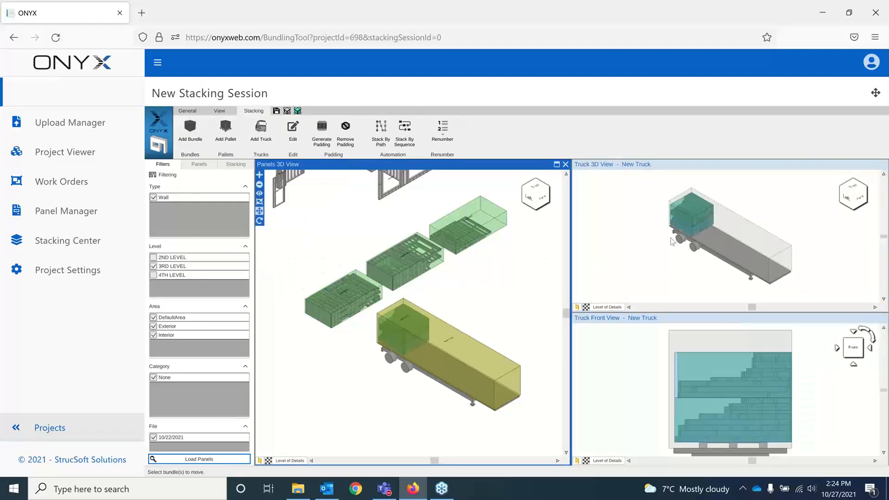
- Rotate the loaded pallet a quarter turn about its vertical axis on the truck
click(759, 202)
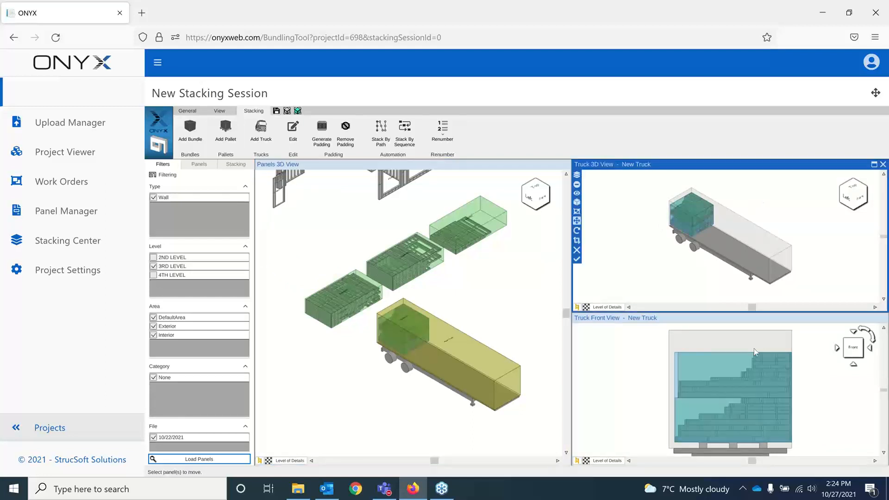
click(655, 203)
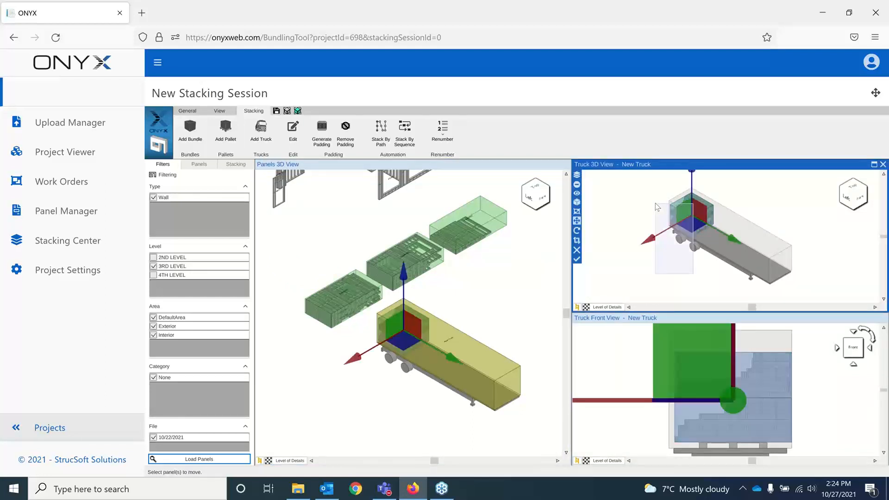
click(577, 230)
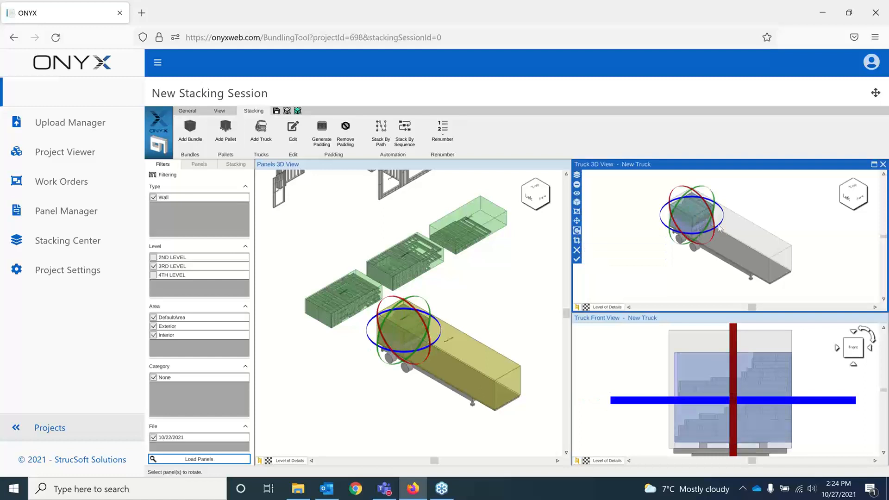
drag(699, 235, 730, 213)
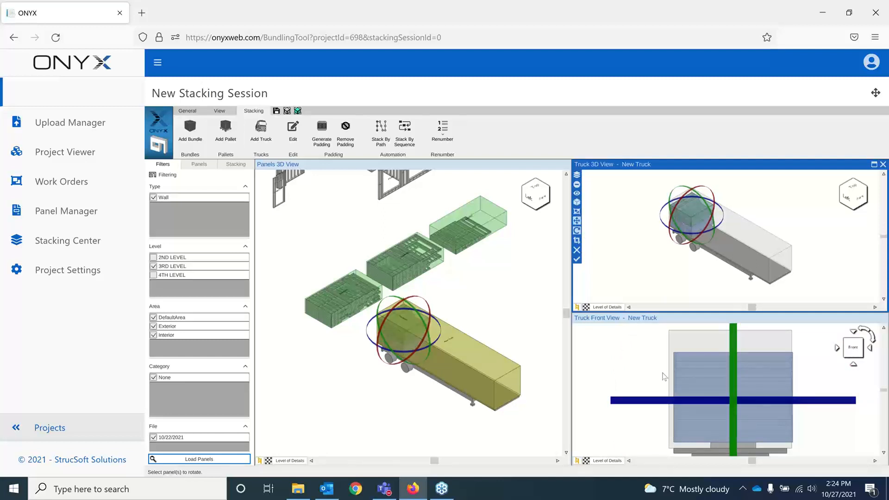
click(847, 438)
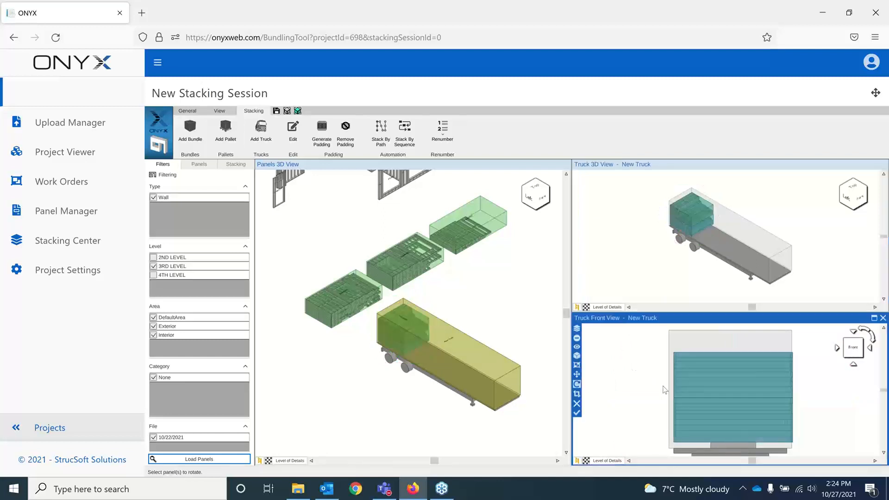
- Shift the pallet slightly sideways in the truck's front view so it sits within the trailer's width
click(782, 355)
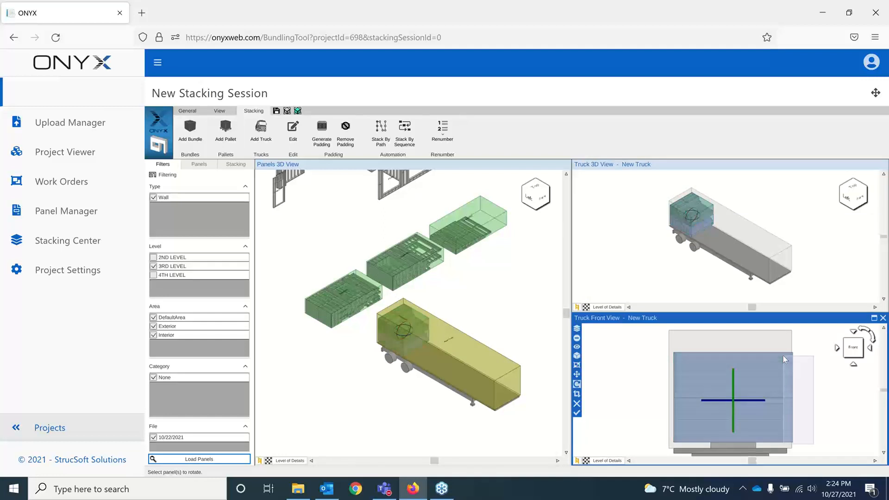
click(576, 374)
drag(768, 399, 772, 400)
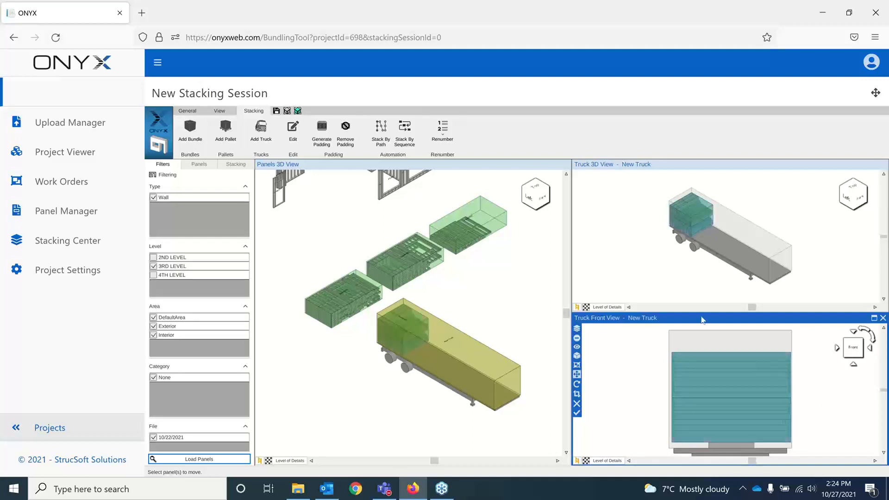
click(743, 360)
- Select the loose wall panels beside the building in the 3D model and add them to the truck
click(354, 226)
mouse_move(366, 209)
middle_down()
mouse_move(371, 311)
mouse_move(411, 346)
middle_up()
drag(411, 347, 300, 269)
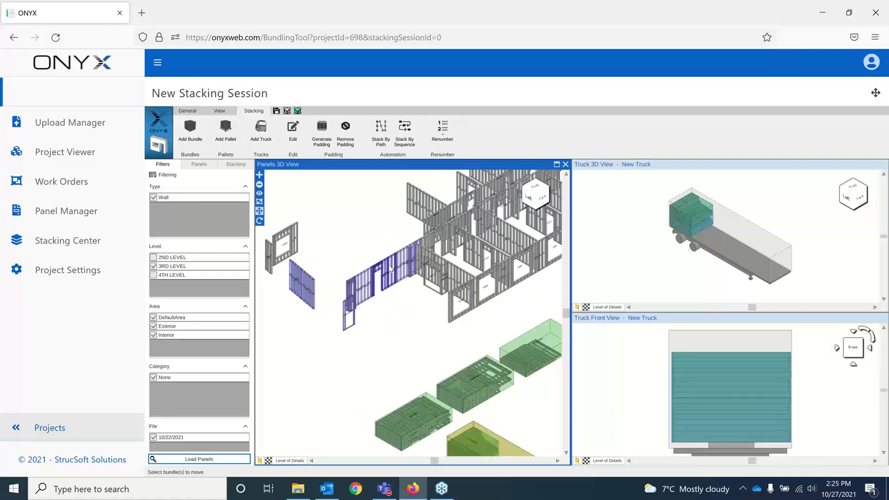
click(724, 248)
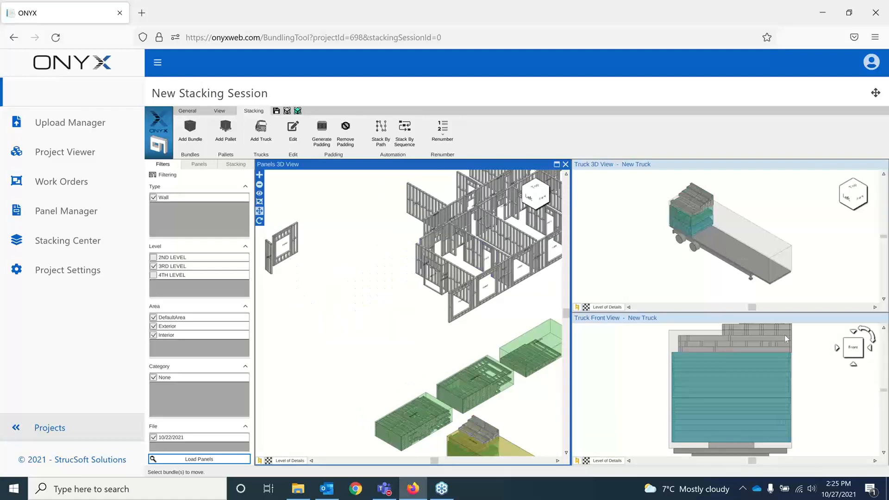
- Move the loose panels off the top of the pallet and down into the trailer space directly beside it
middle_drag(804, 344, 782, 390)
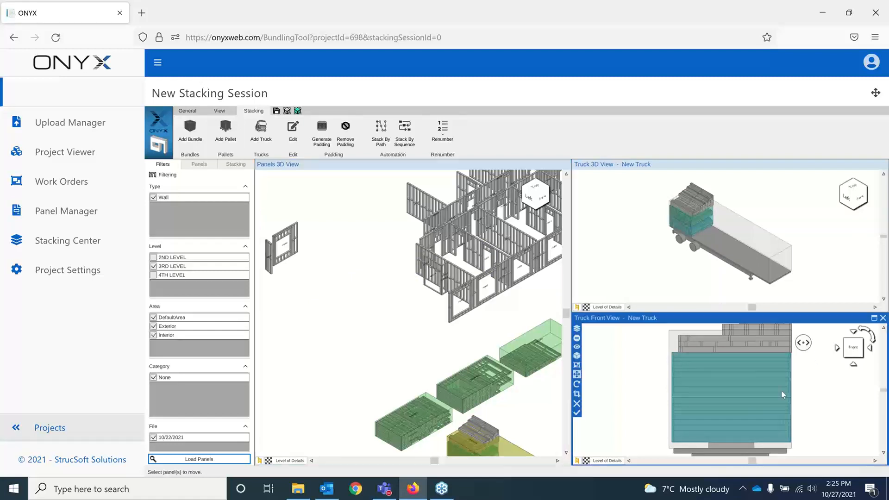
drag(799, 372, 735, 325)
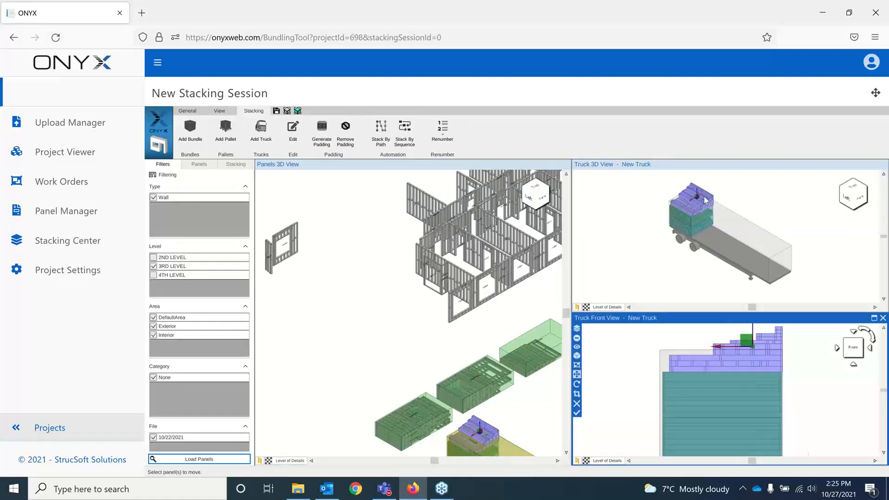
drag(705, 200, 728, 215)
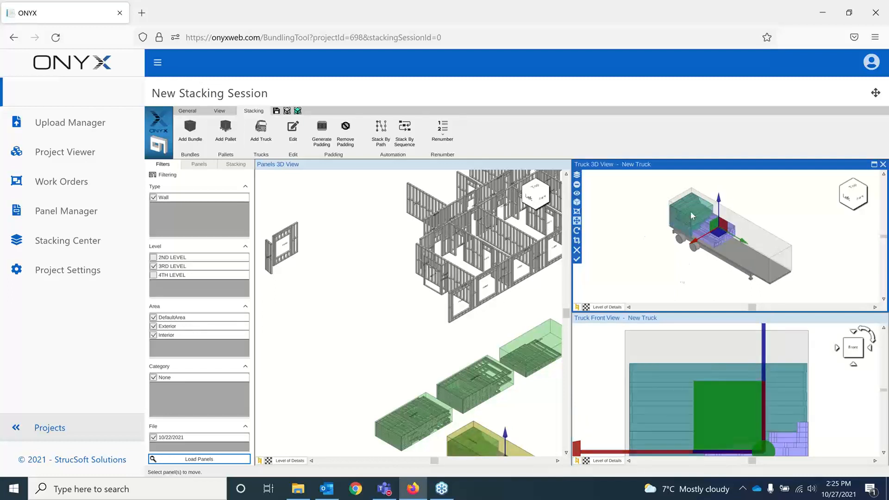
click(835, 423)
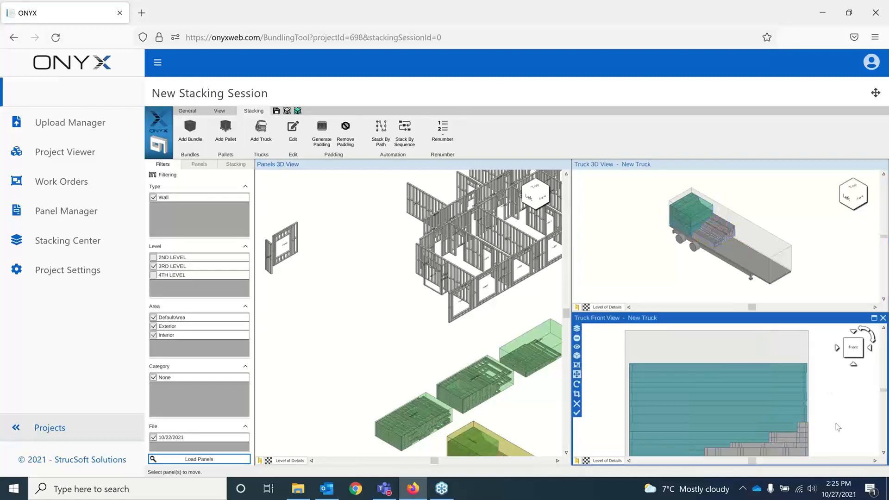
- Select every layer of the loose panel stack in the truck's front view and lower the stack slightly toward the trailer bed
middle_drag(835, 423, 801, 396)
scroll(802, 399, down, 5)
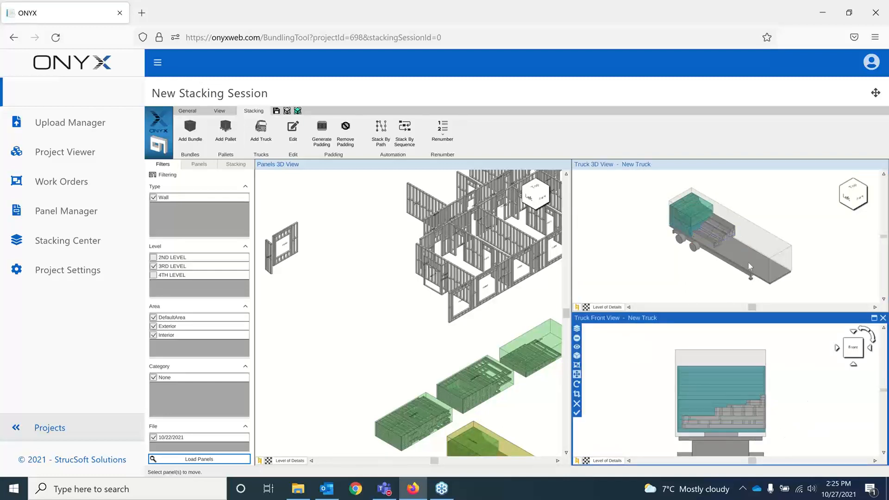
click(729, 234)
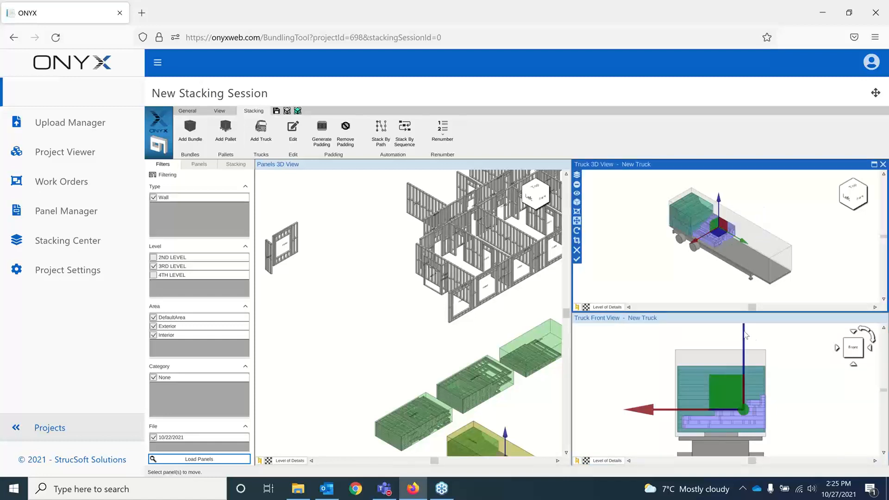
click(745, 335)
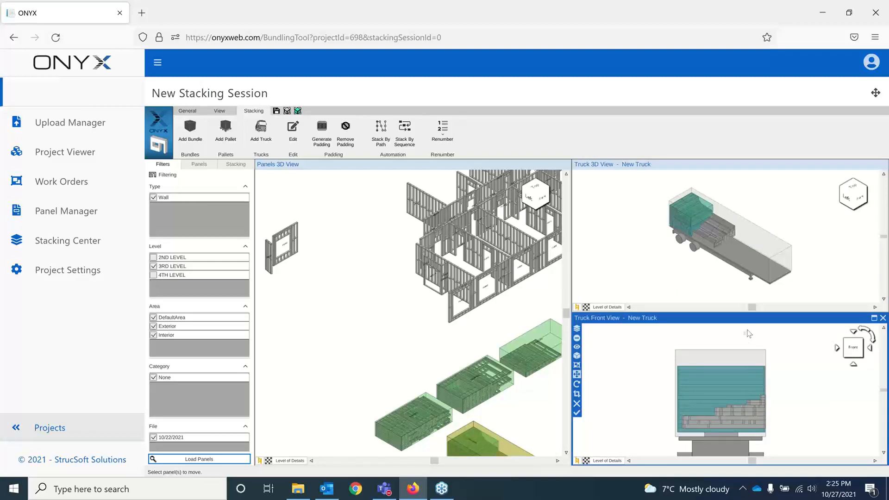
scroll(774, 449, up, 2)
click(778, 445)
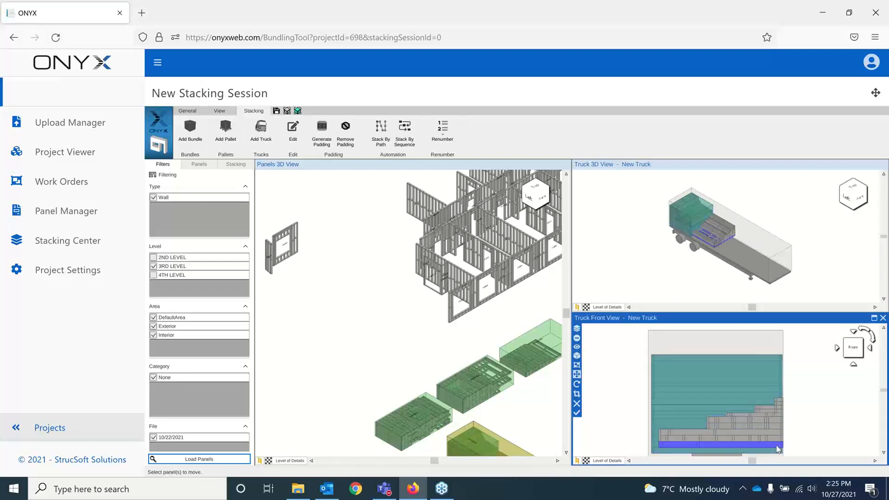
click(777, 438)
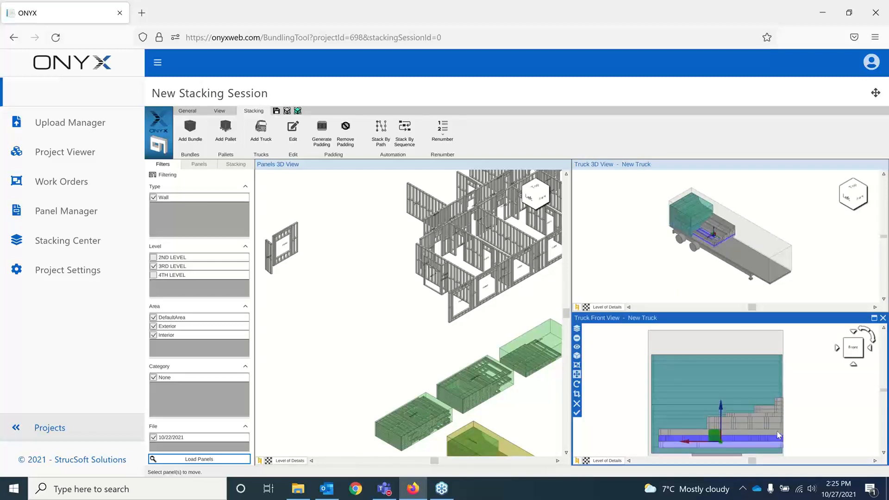
click(776, 432)
click(774, 425)
click(772, 419)
click(771, 414)
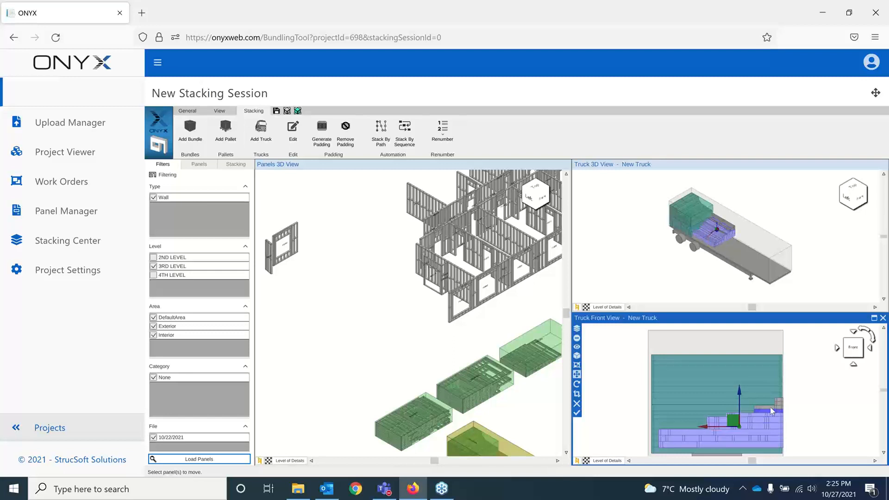
click(776, 407)
click(780, 402)
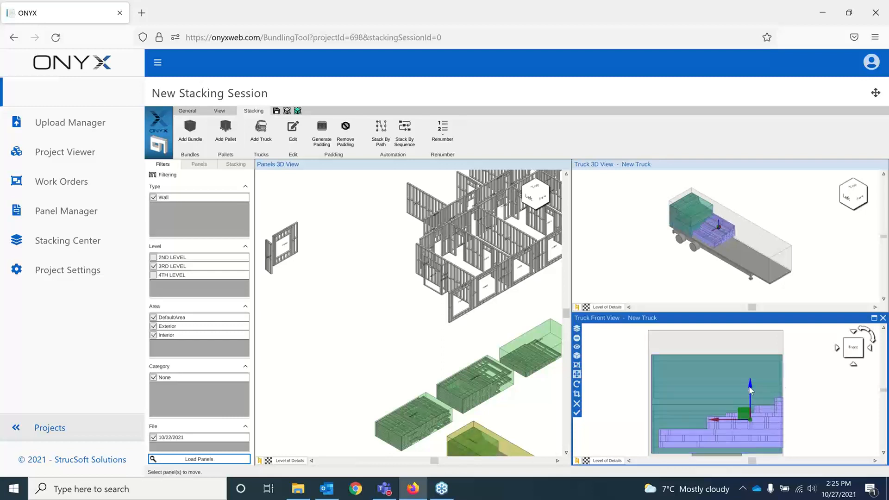
drag(750, 387, 750, 393)
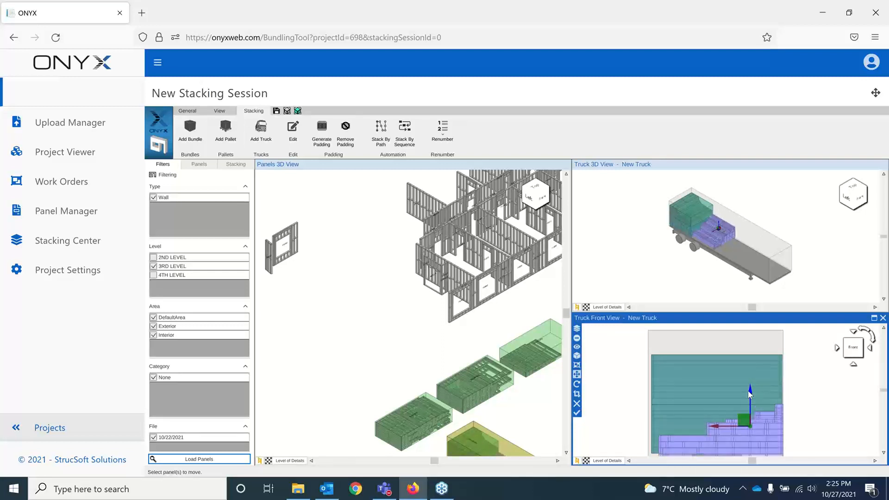
click(802, 376)
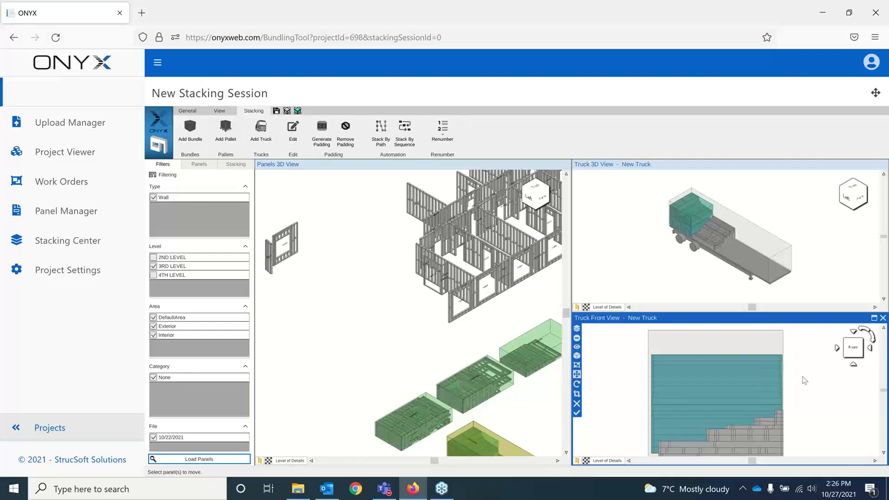
- Publish the stacking session under the name Webinar-01, continuing although not all panels are stacked
click(186, 112)
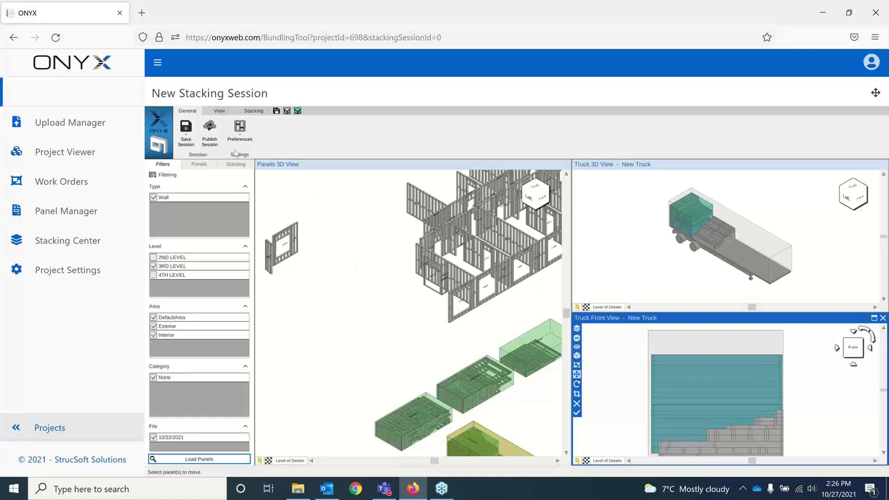
click(210, 134)
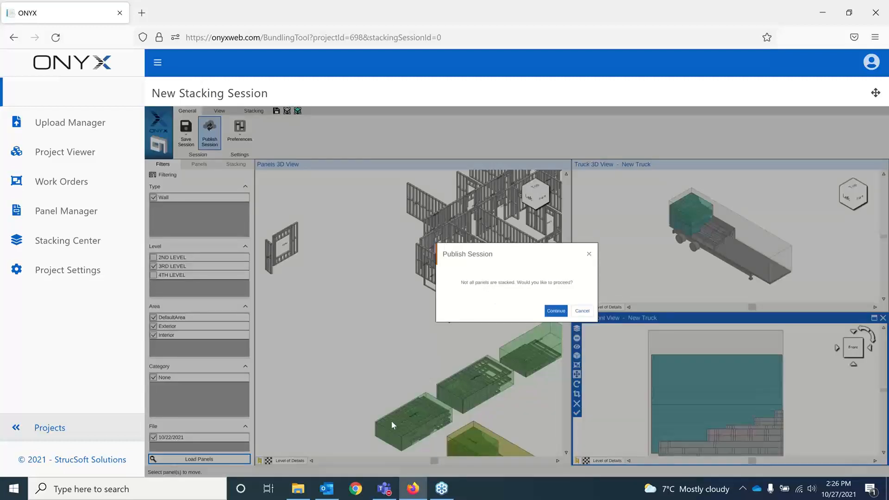
click(551, 312)
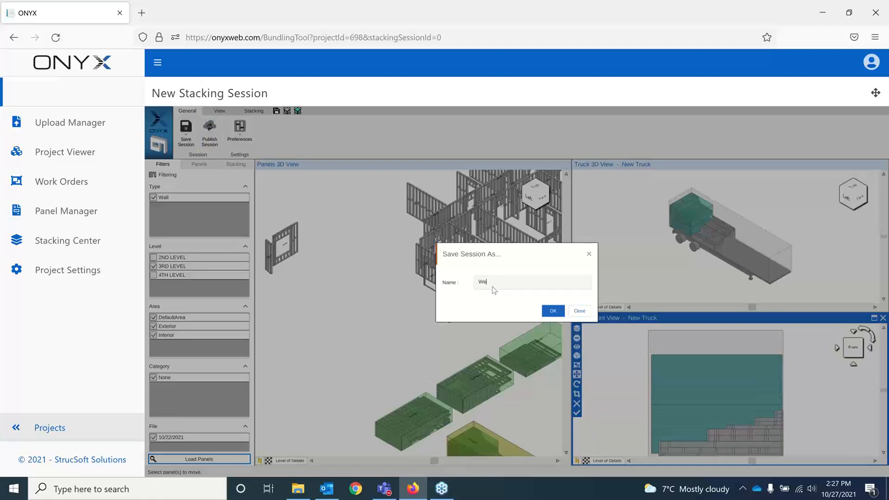
text(1)
click(553, 310)
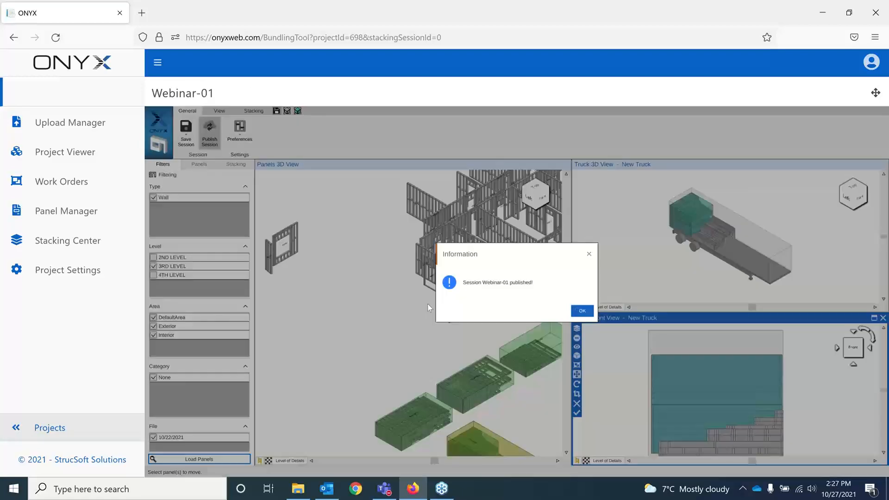
click(582, 311)
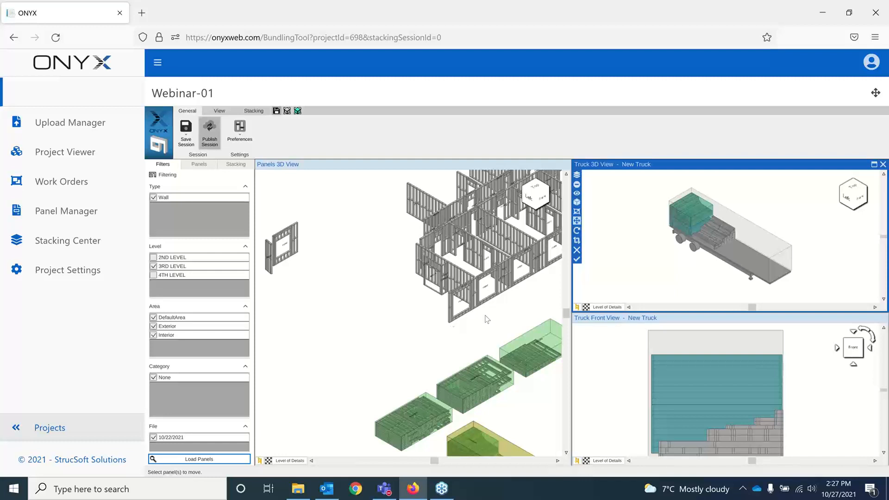
- Finish the truck and add its container with the proposed name Truck and number 0
click(487, 394)
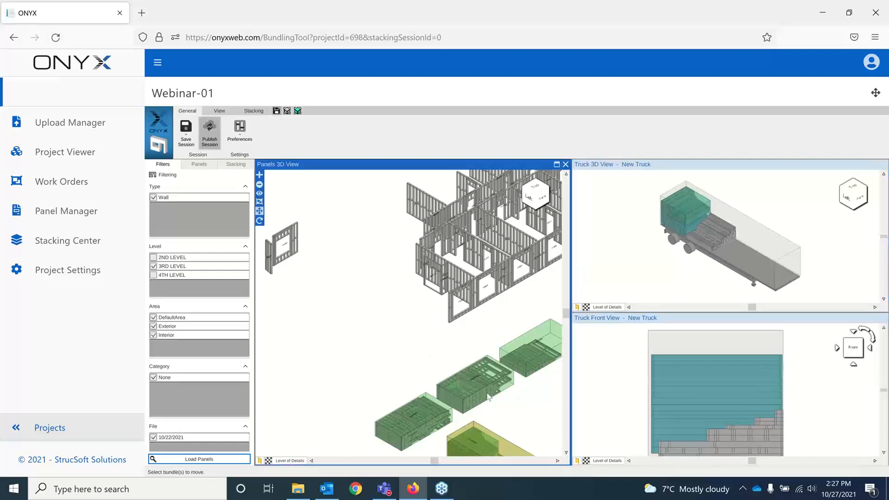
middle_drag(502, 373, 475, 325)
scroll(507, 303, up, 5)
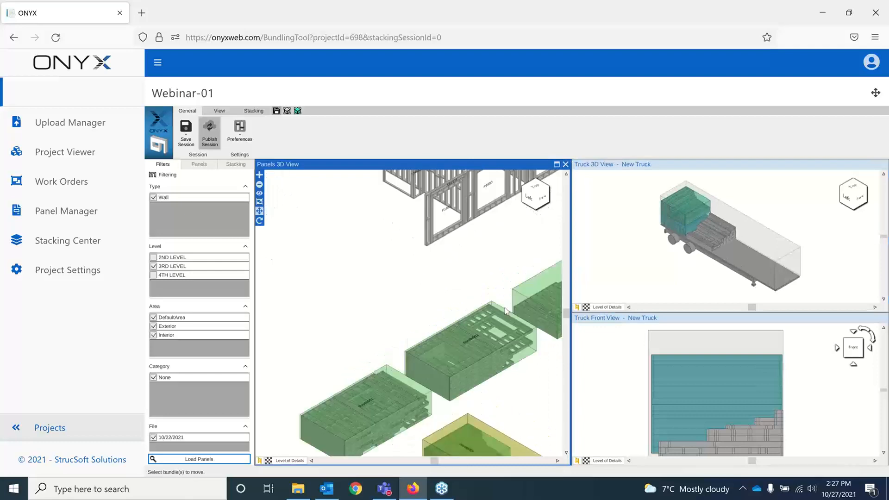
middle_drag(357, 308, 370, 289)
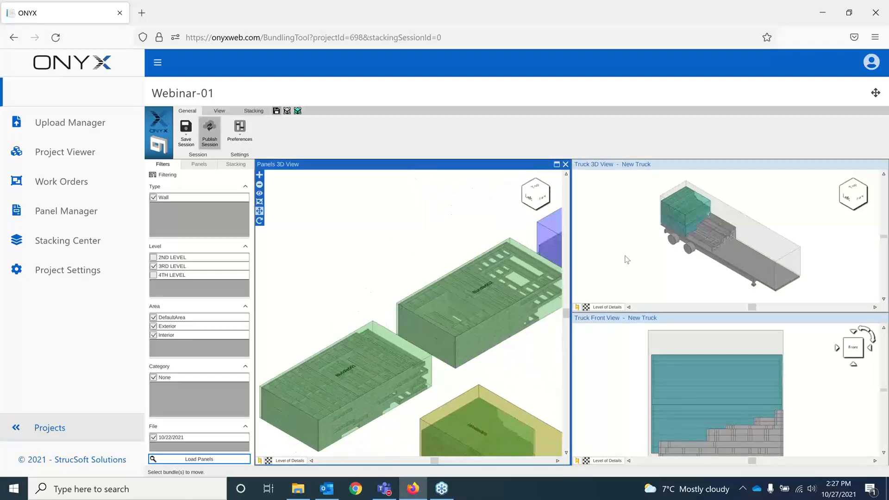
click(627, 259)
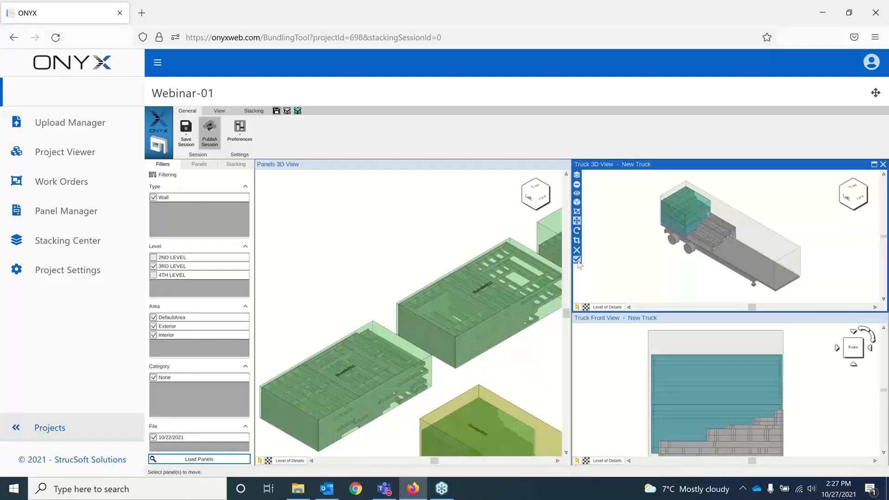
click(577, 260)
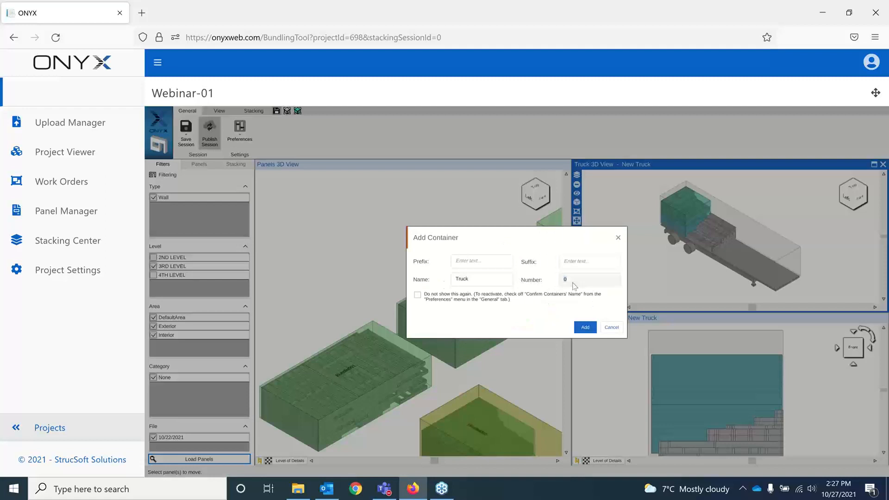
click(585, 326)
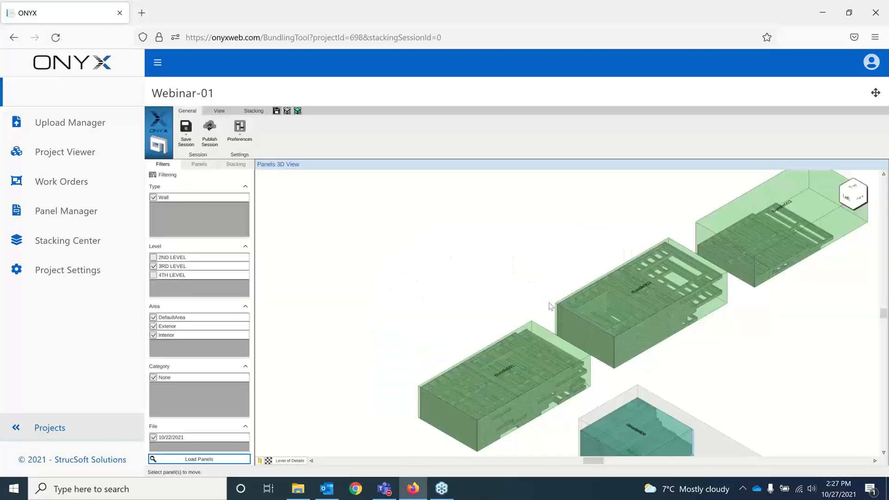
- Start renumbering the bundles with prefix S-, name Bundle and start number 100
middle_drag(800, 339, 722, 334)
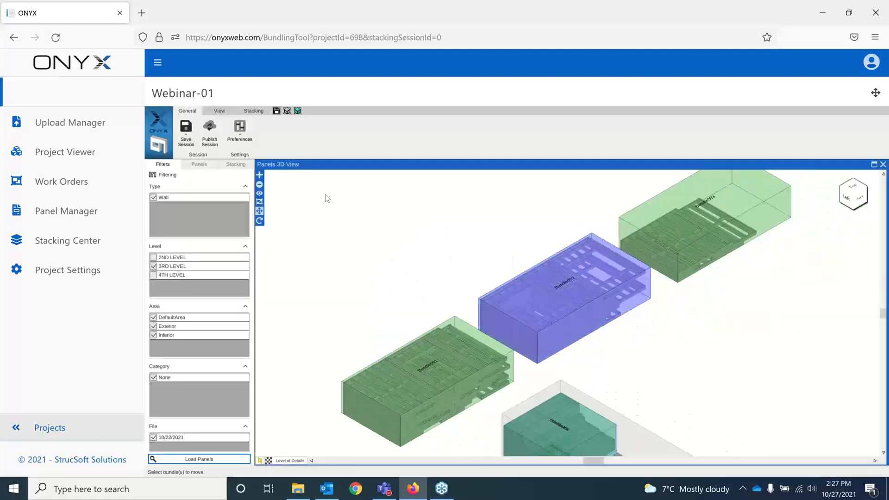
click(250, 111)
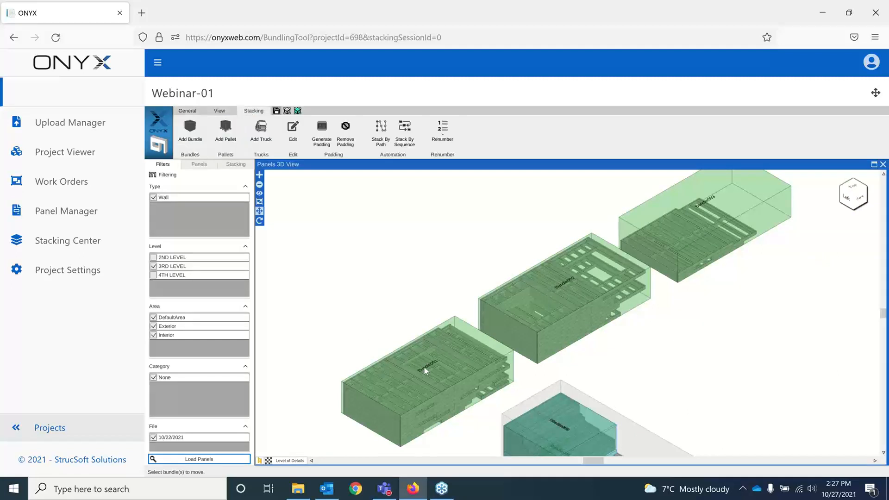
click(432, 345)
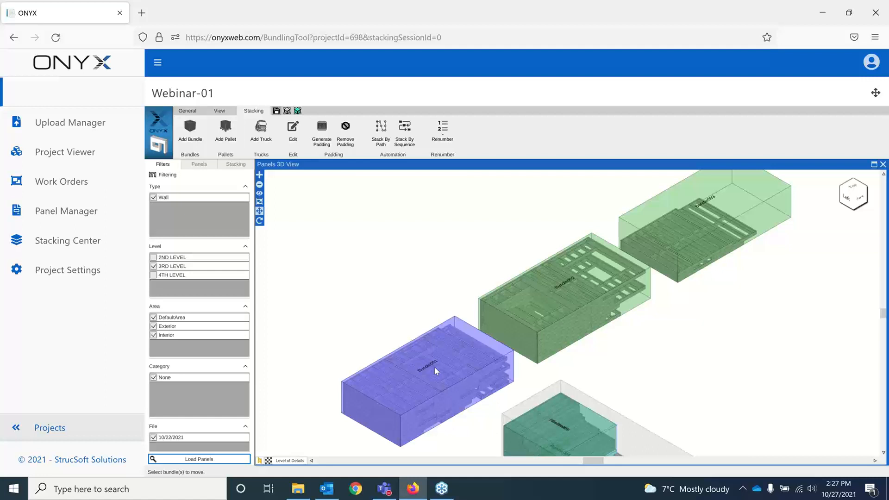
click(687, 314)
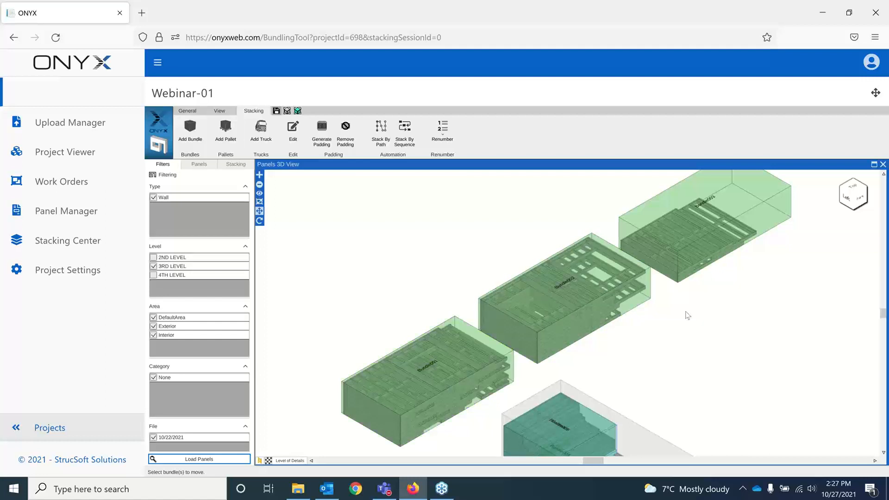
click(449, 137)
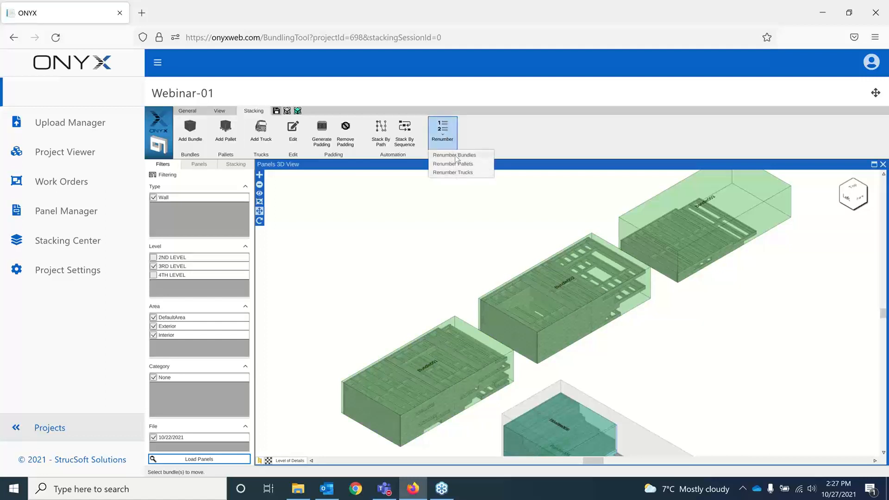
click(454, 155)
click(468, 262)
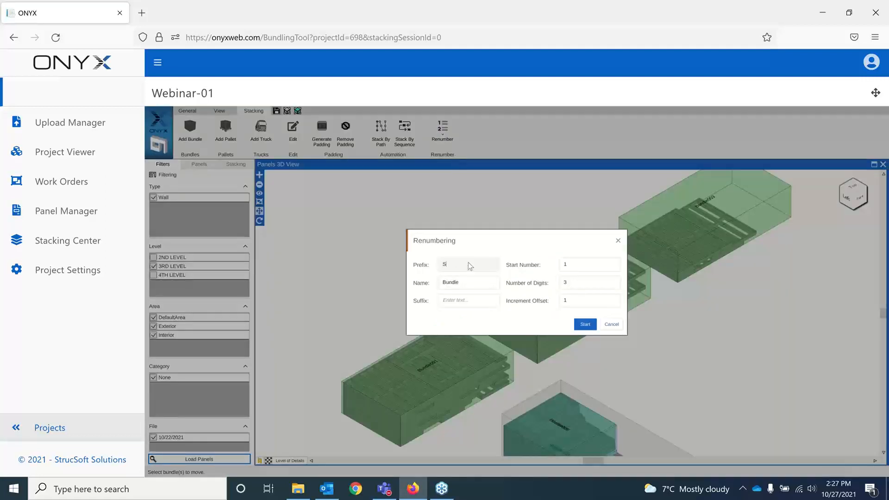
text(S-)
double_click(575, 264)
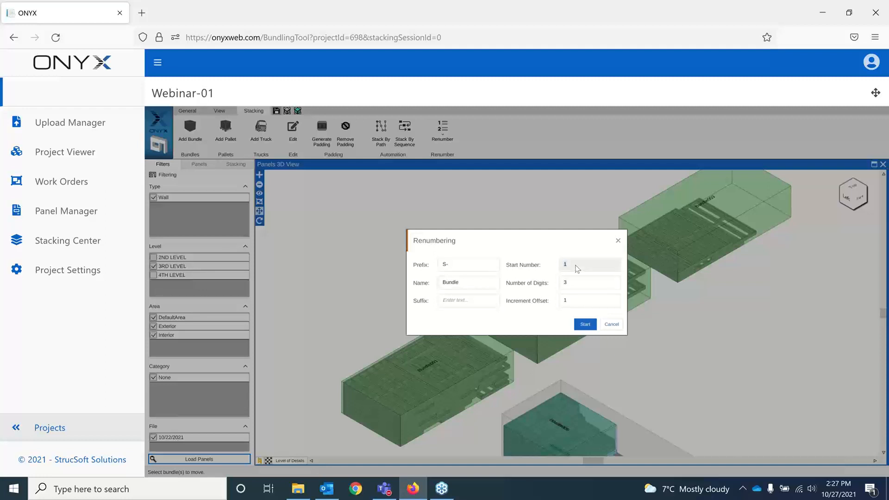
text(100)
click(586, 326)
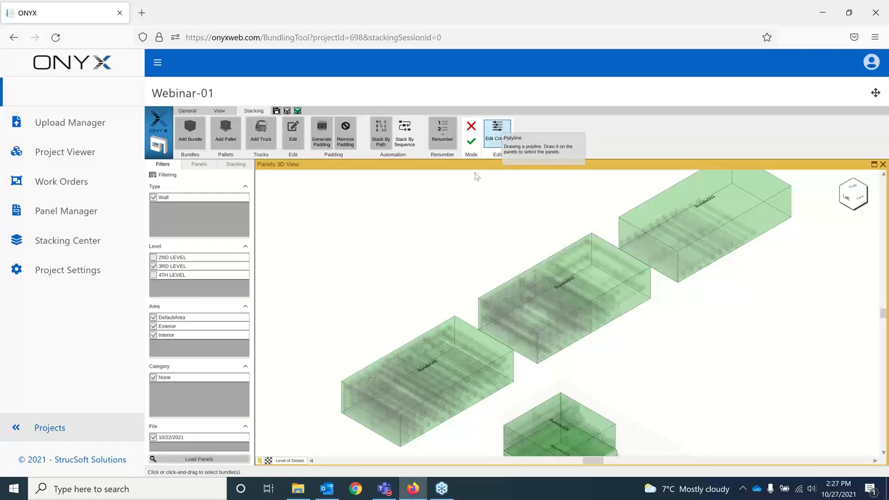
- Pick the three free-standing bundles in order along the row, followed by the two palletized bundles on the truck, and finish the renumbering
click(421, 373)
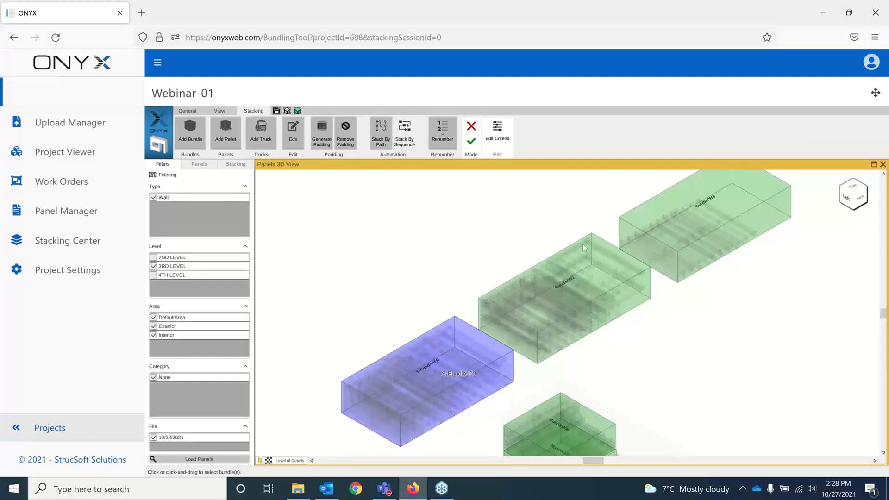
click(576, 284)
click(669, 201)
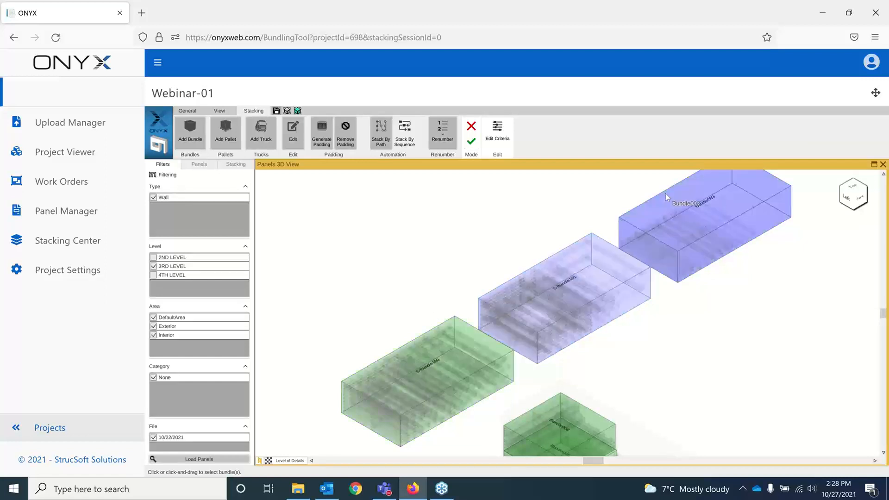
click(596, 419)
middle_drag(671, 359, 638, 267)
click(583, 393)
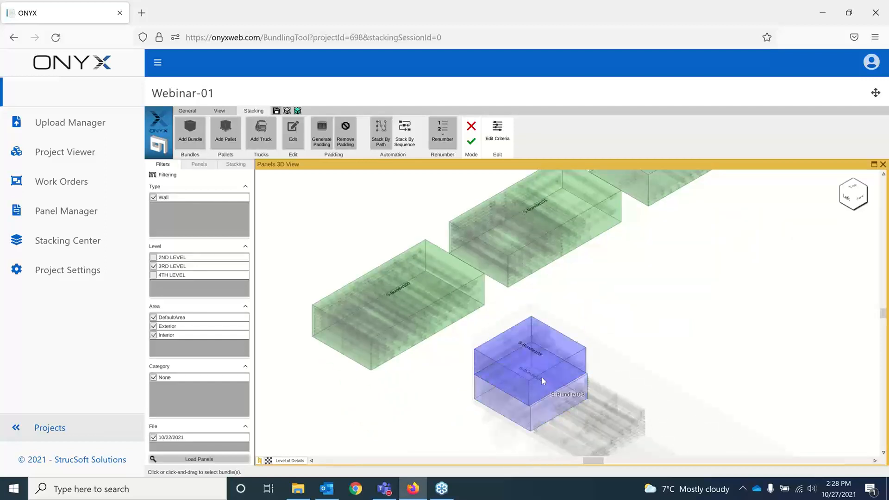
click(472, 143)
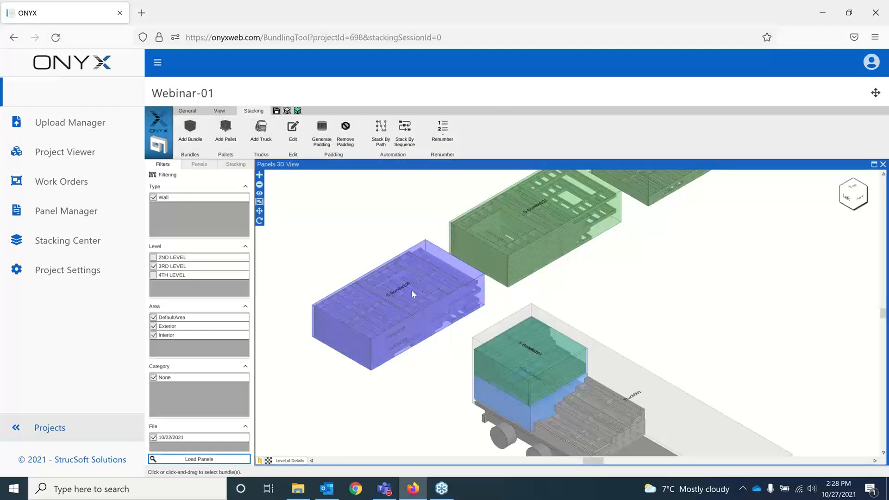
- Leave the stacking session without saving and open the project's Stacking Center
click(222, 111)
click(187, 111)
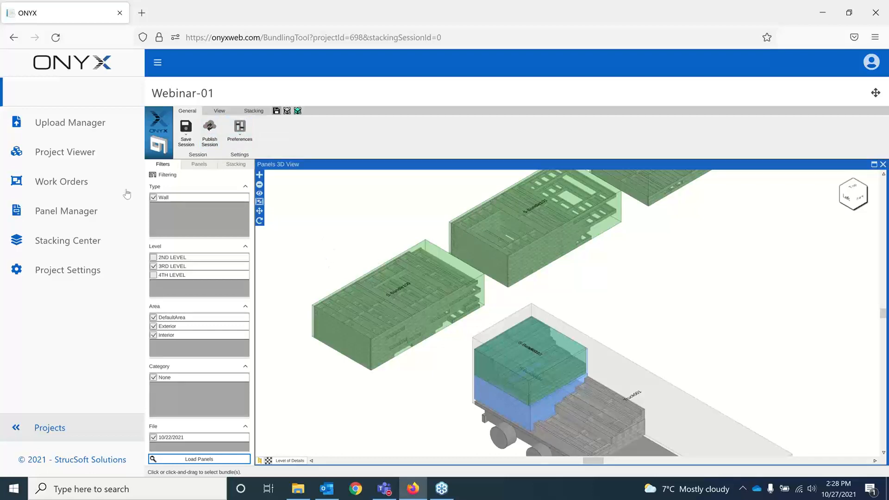
click(71, 245)
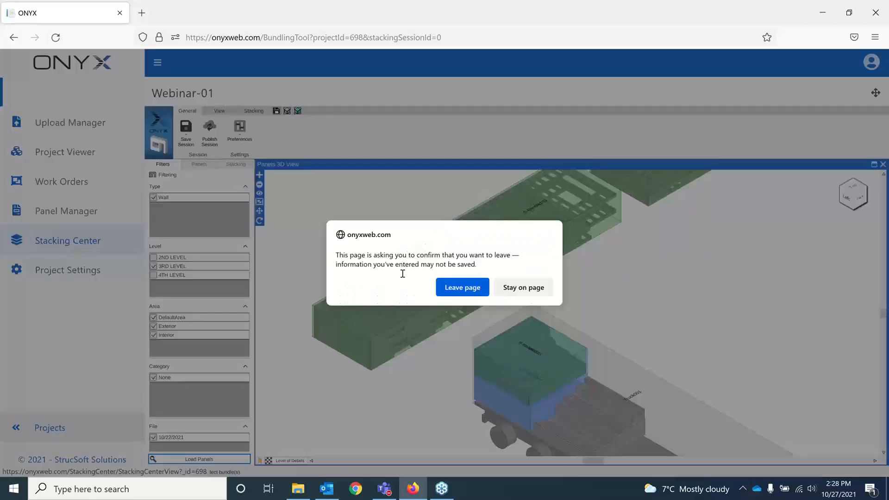
click(469, 294)
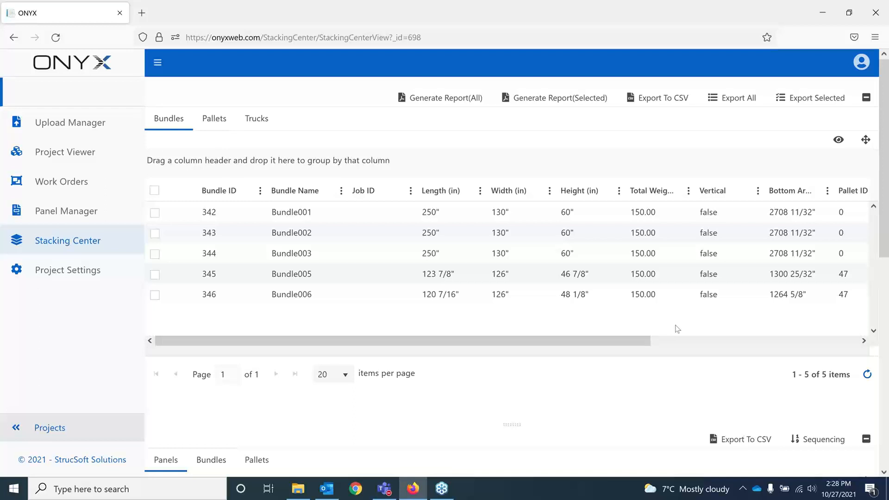
- Check the available column choices and the length filter options in the bundles list
click(342, 191)
mouse_move(392, 246)
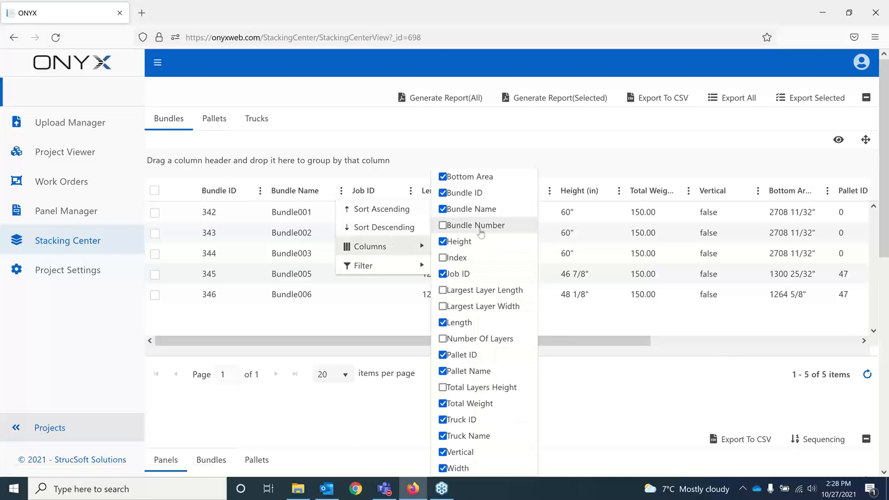
click(342, 191)
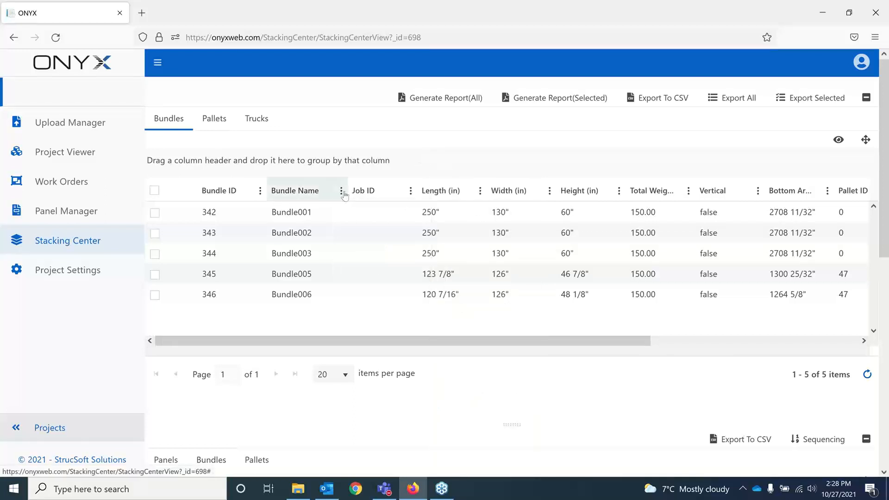
click(480, 190)
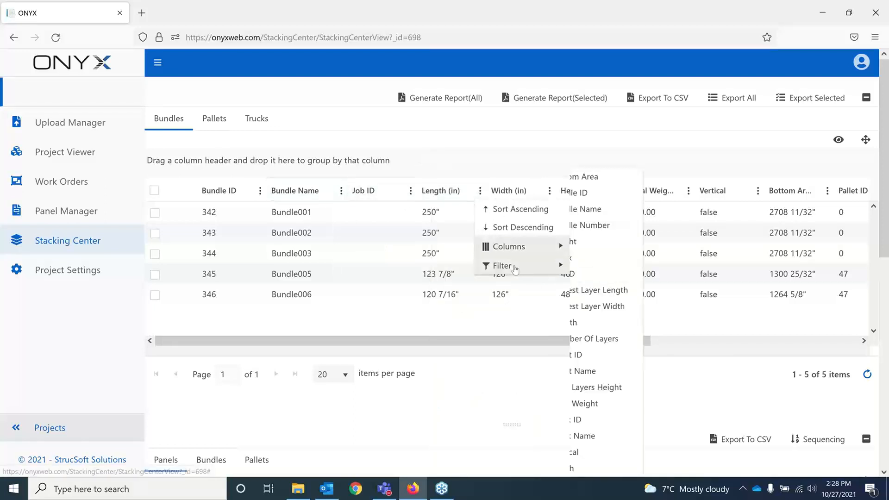
mouse_move(515, 269)
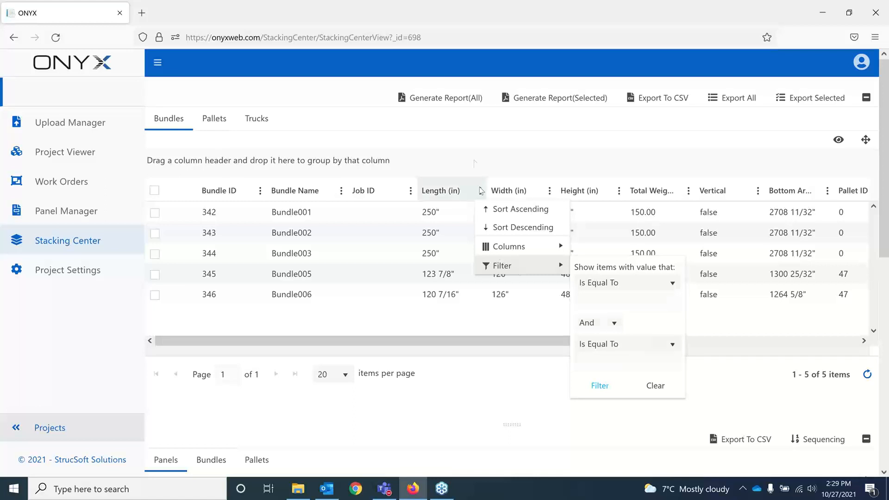
click(333, 241)
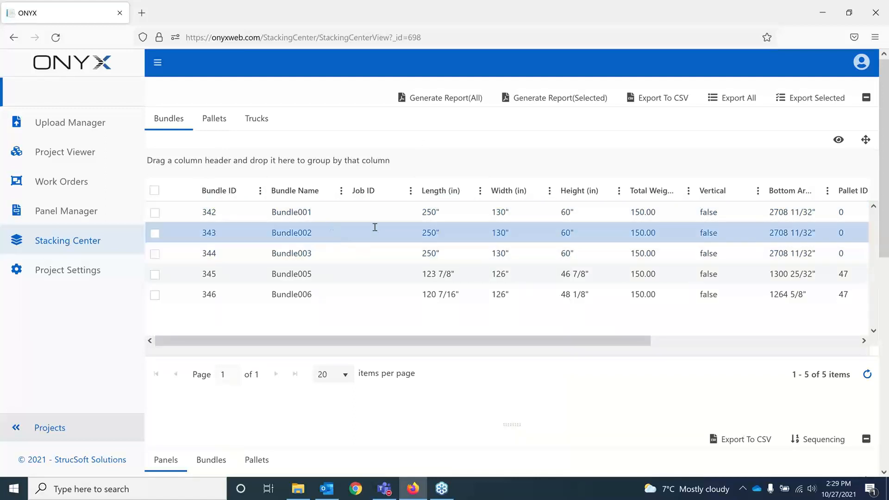
- Select Truck000 in the trucks list and look through the panels assigned to it
click(207, 120)
click(273, 120)
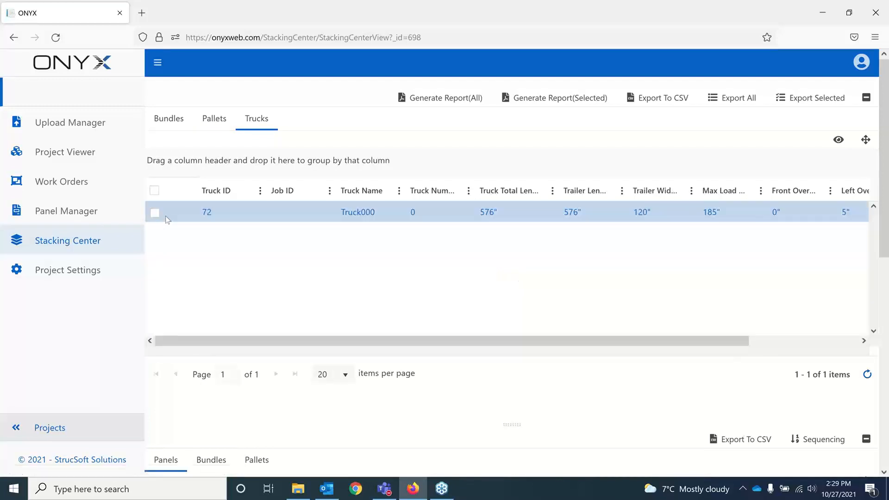
click(155, 213)
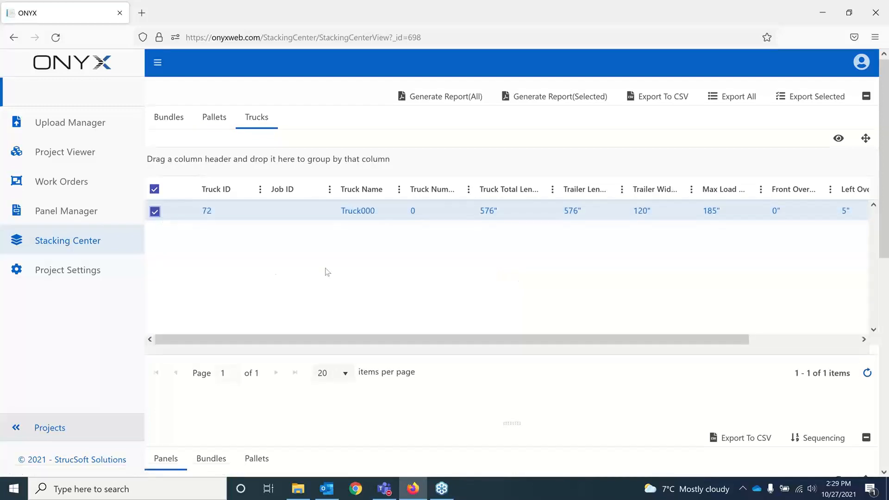
scroll(254, 205, down, 5)
scroll(242, 175, up, 4)
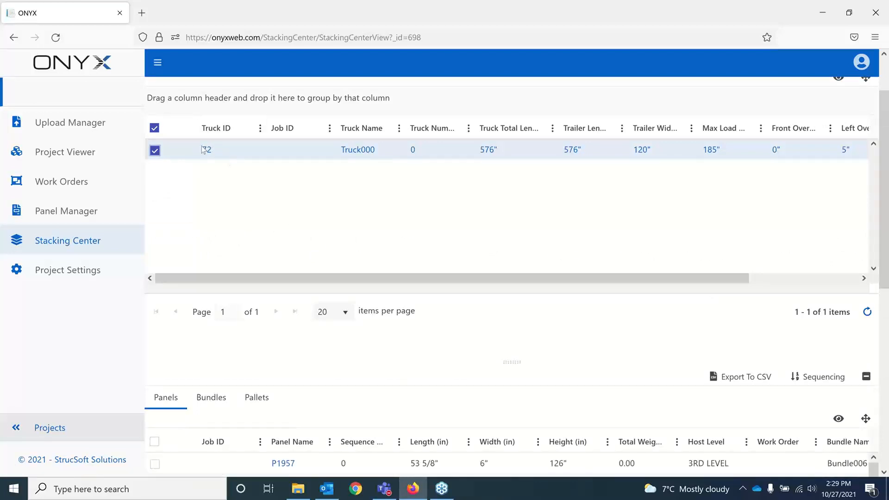
scroll(284, 219, down, 4)
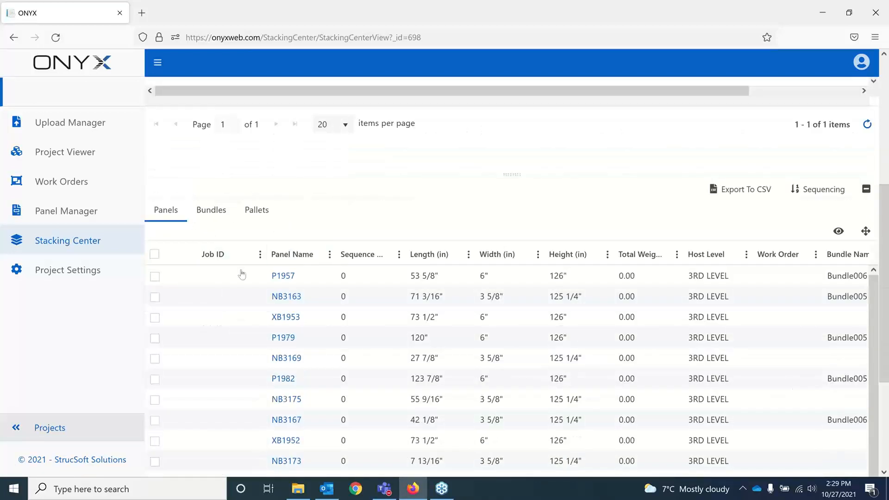
scroll(284, 278, down, 3)
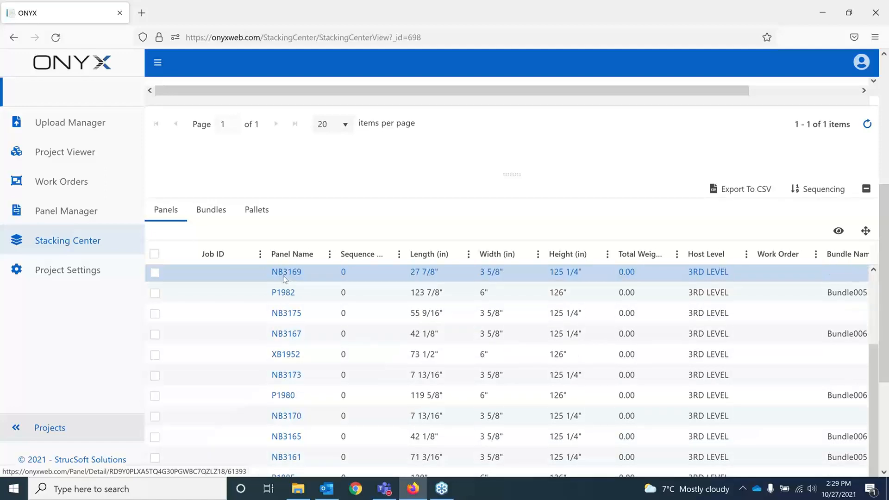
scroll(284, 278, down, 4)
scroll(224, 257, up, 3)
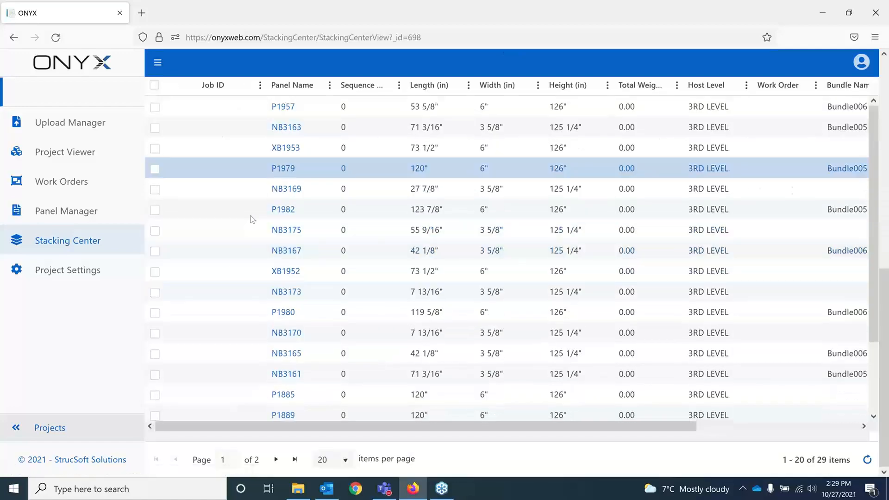
scroll(232, 217, up, 5)
- Review the bundles and the pallets assigned to the selected truck
click(213, 295)
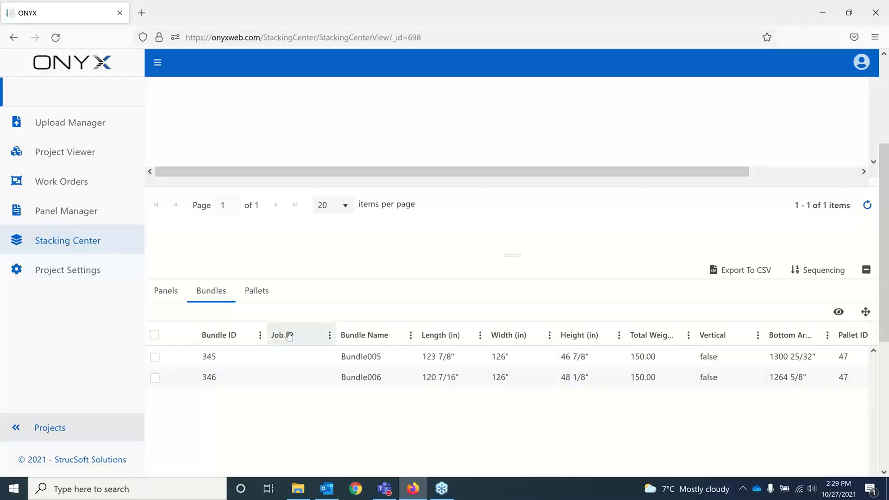
click(249, 358)
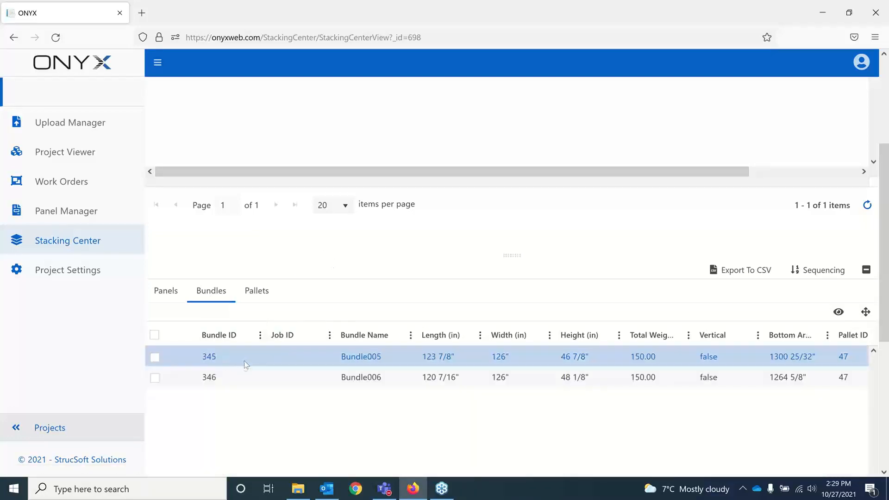
click(257, 292)
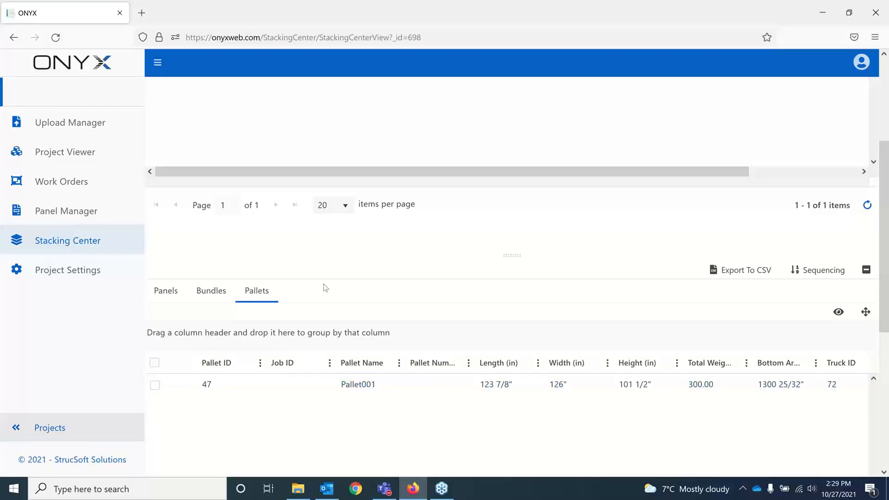
- Check which columns can be shown in the trucks list
scroll(259, 236, up, 3)
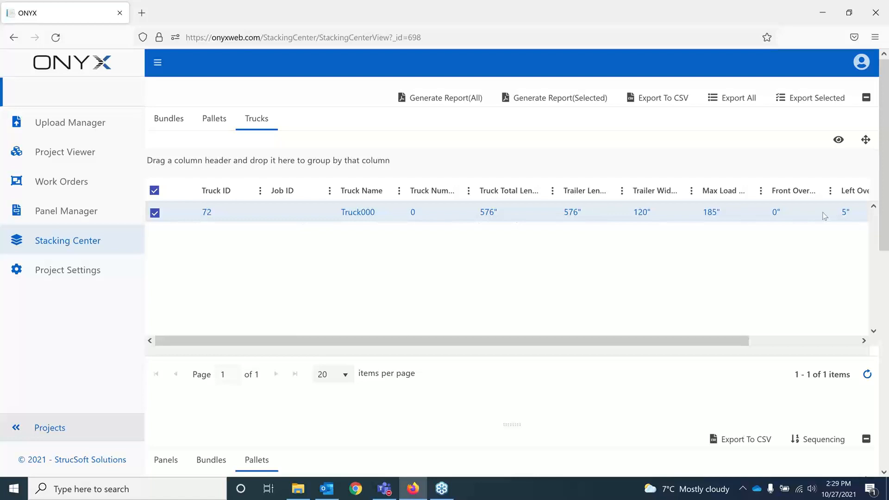
click(552, 190)
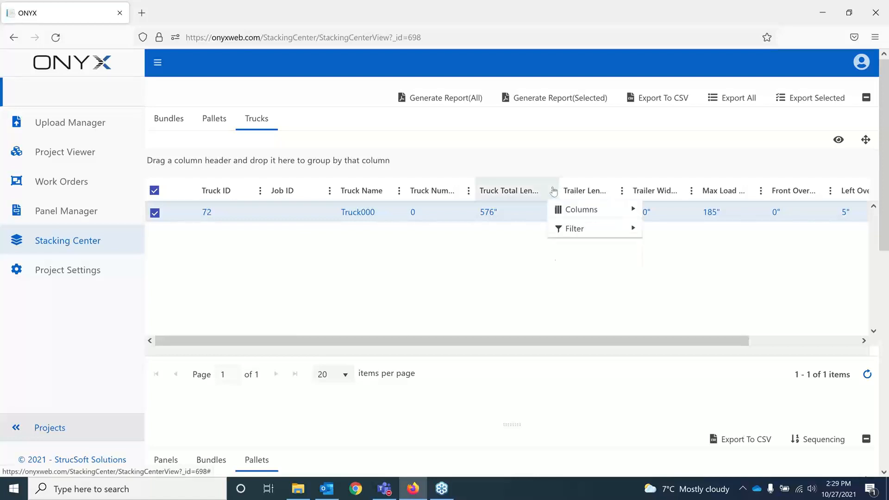
mouse_move(589, 251)
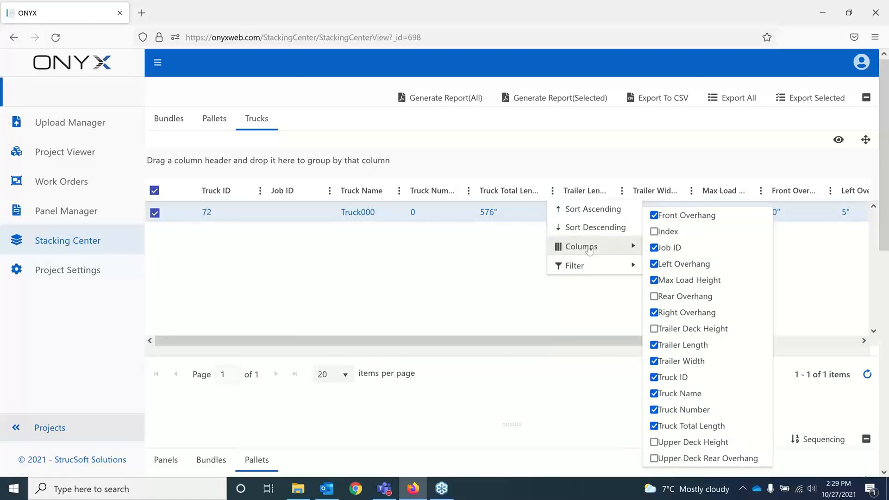
click(486, 283)
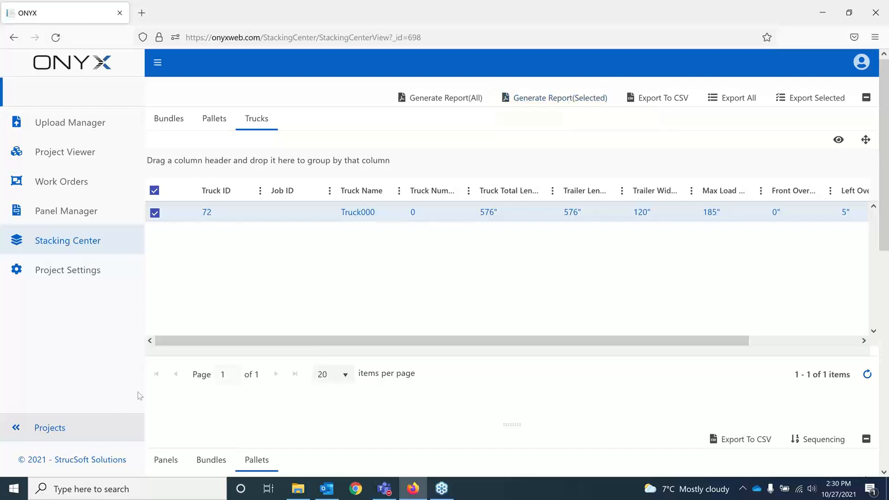
- Switch to Chrome and view the downloaded truck loading report 10_22_2021_Truck(1).pdf
click(296, 491)
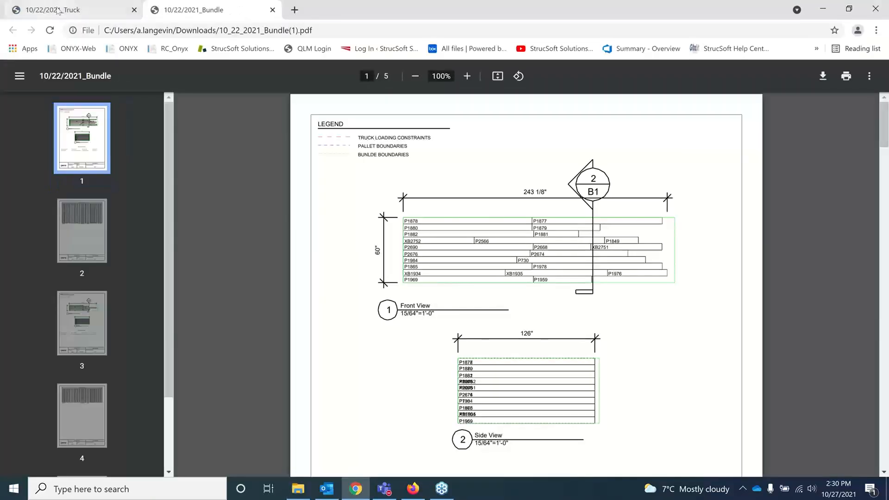
click(58, 10)
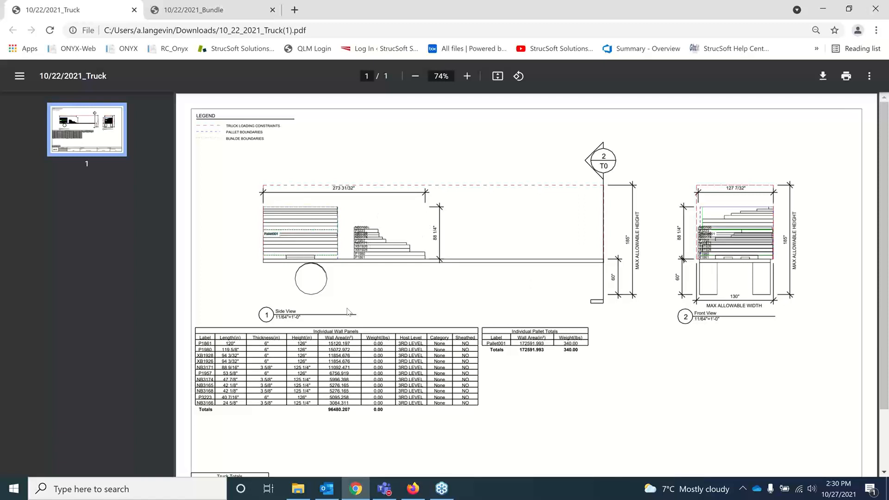
- Examine the panel and pallet tables and the title block in the lower part of the truck report
scroll(348, 311, down, 3)
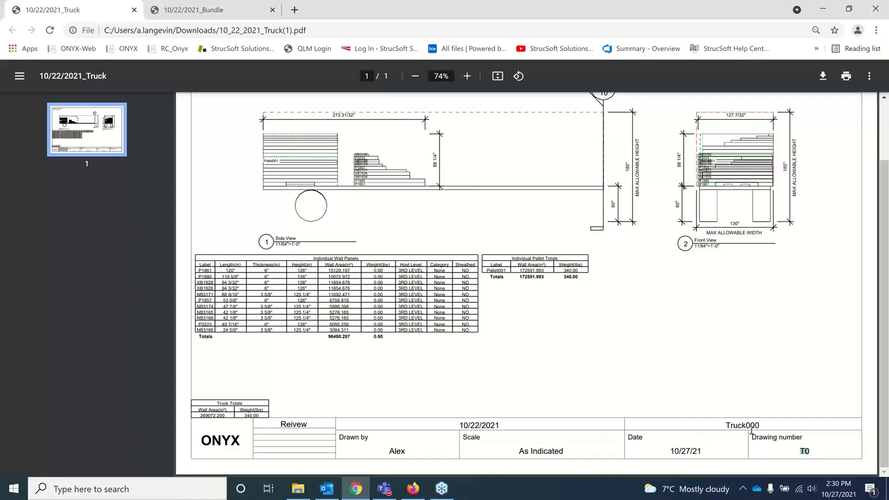
drag(746, 428, 766, 428)
click(688, 403)
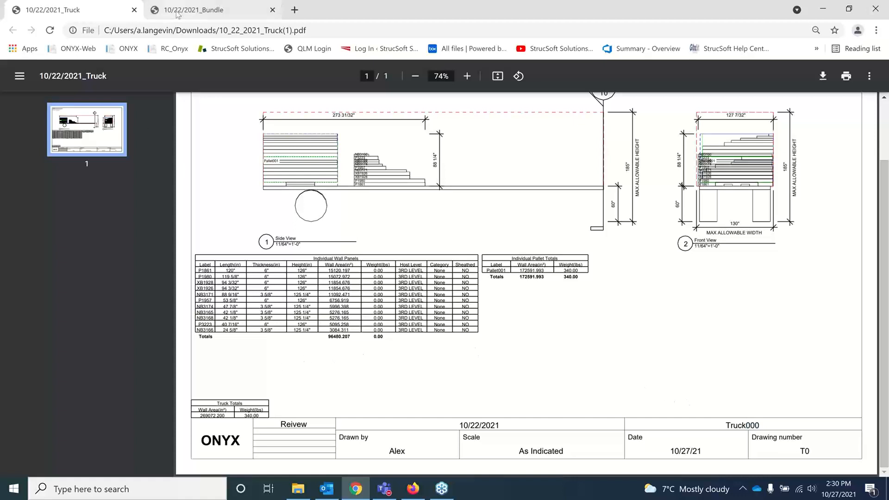
- Look through the bundle report 10_22_2021_Bundle(1).pdf, from the Bundle001 views and summary to its individual wall panels table
click(194, 10)
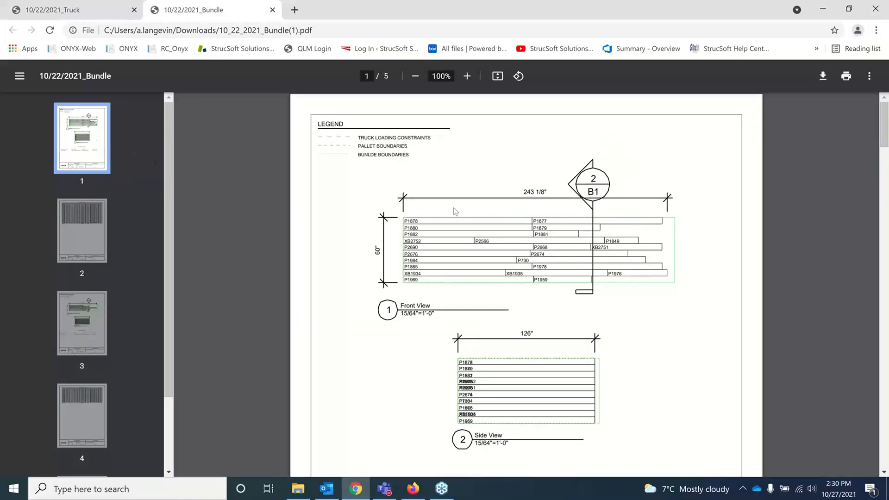
scroll(339, 200, down, 1)
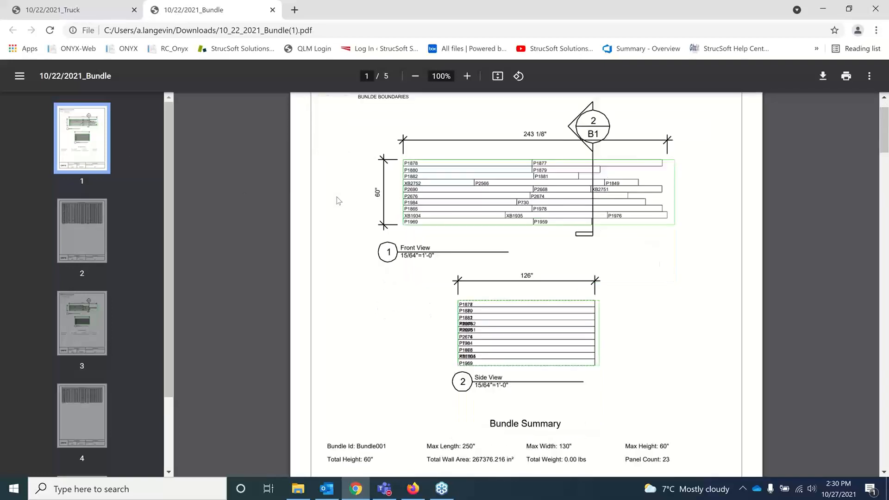
scroll(338, 200, up, 1)
scroll(471, 176, down, 2)
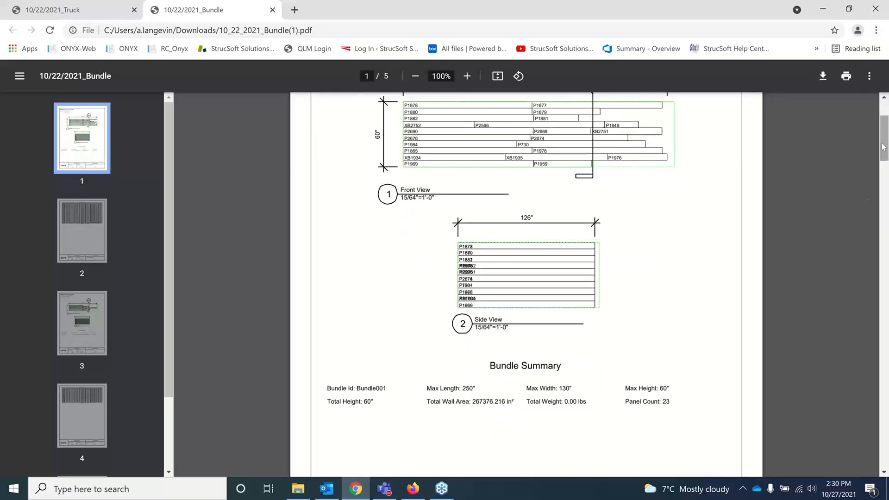
drag(882, 147, 883, 198)
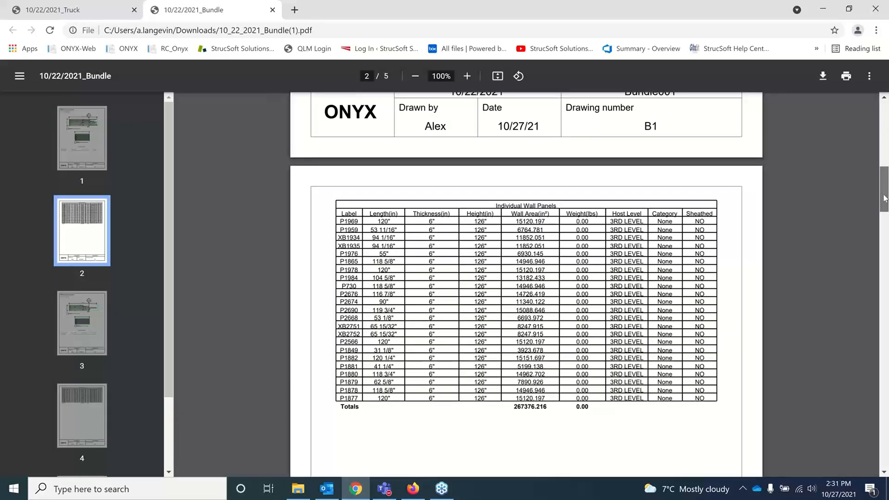
drag(883, 198, 882, 200)
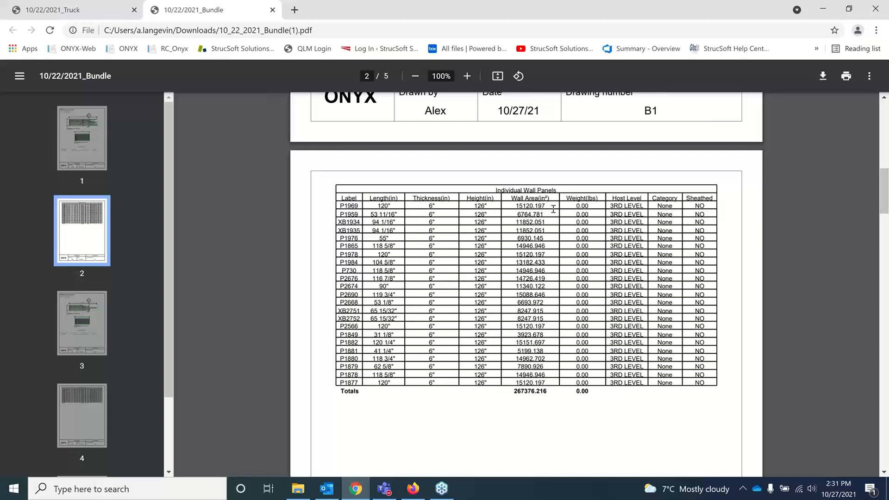
mouse_move(883, 190)
mouse_down()
mouse_move(872, 348)
mouse_move(874, 95)
mouse_up()
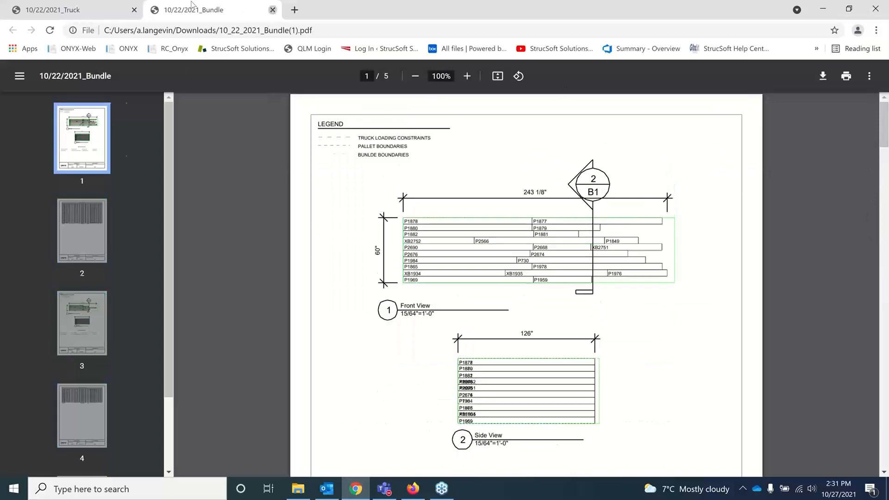
- Close both PDF reports and view the bundles and pallets lists in the ONYX Stacking Center in Firefox
click(273, 10)
click(134, 9)
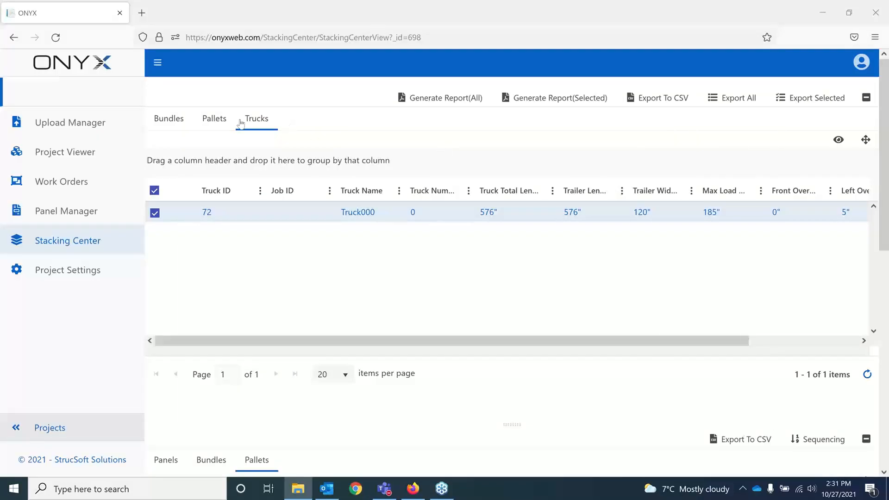
click(168, 119)
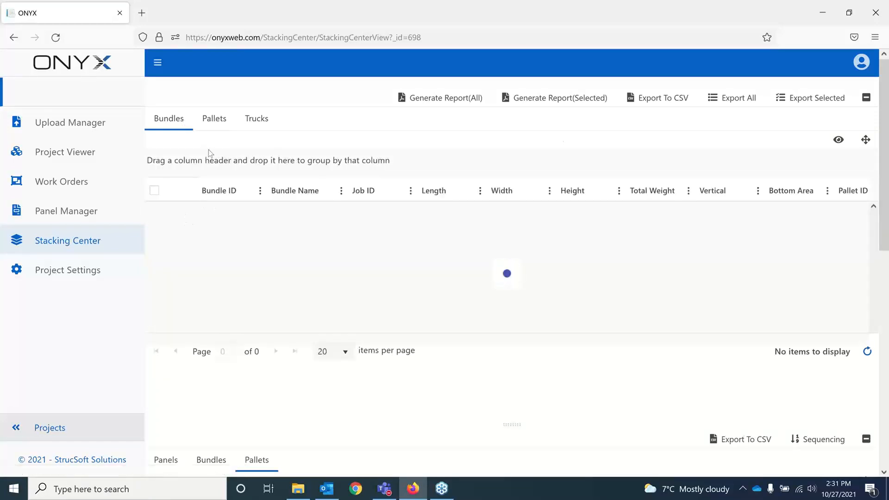
click(217, 131)
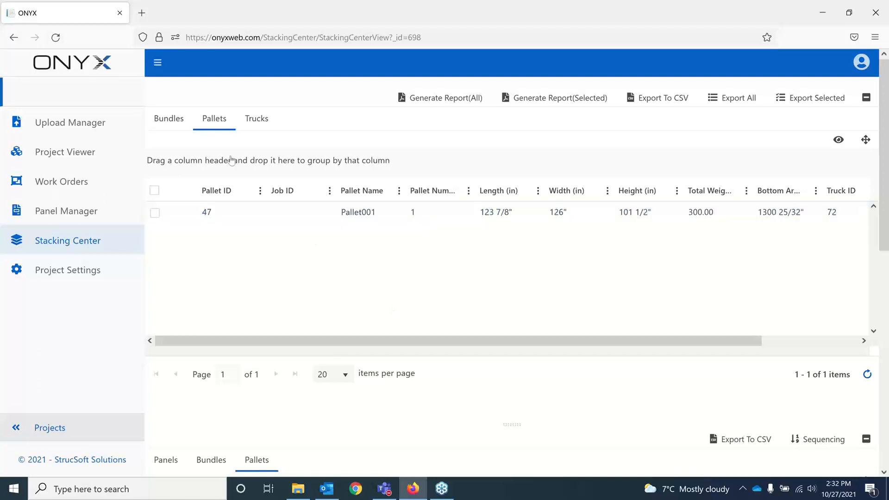
- Reopen the 10/22/2021 project from the projects overview and open its stacking session Session 1 for editing
click(71, 67)
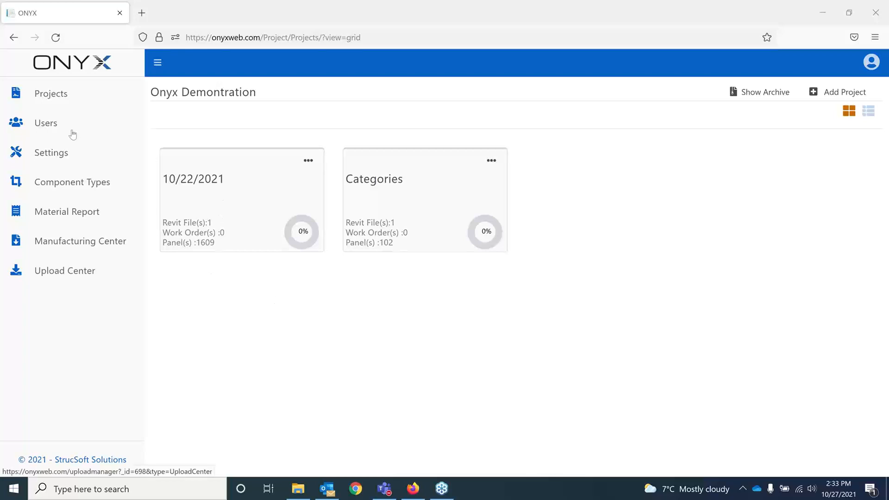
click(234, 197)
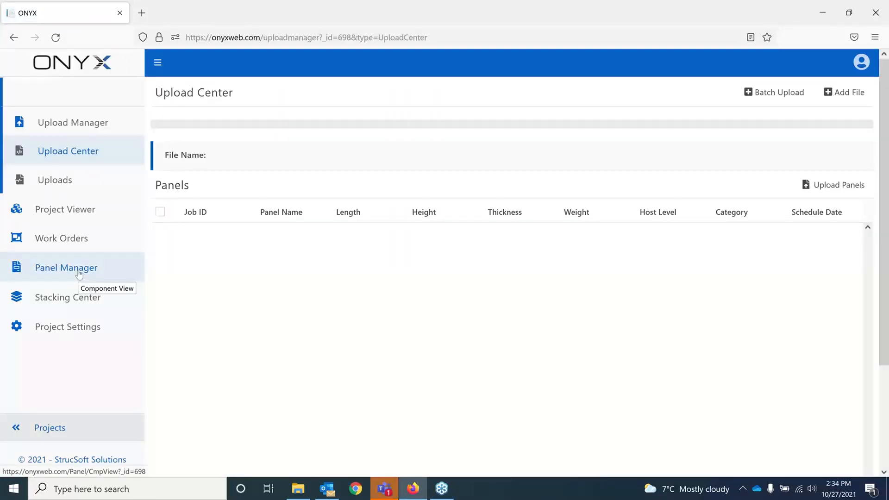
click(71, 209)
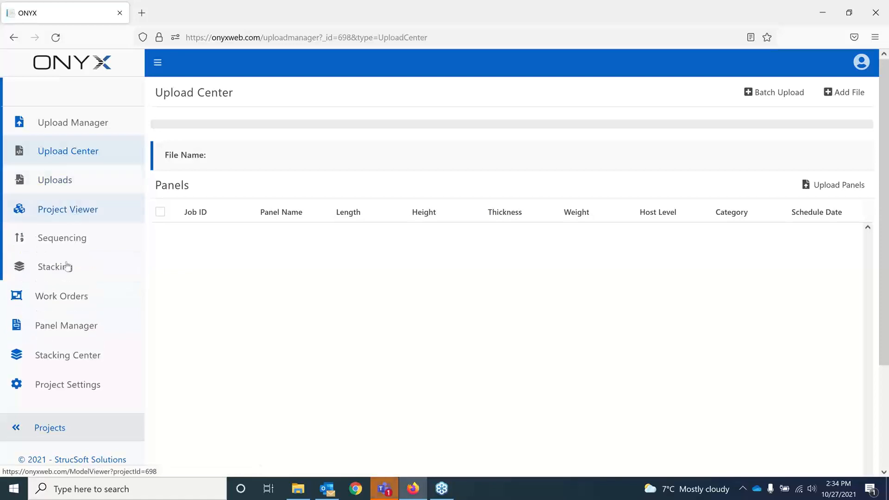
click(68, 266)
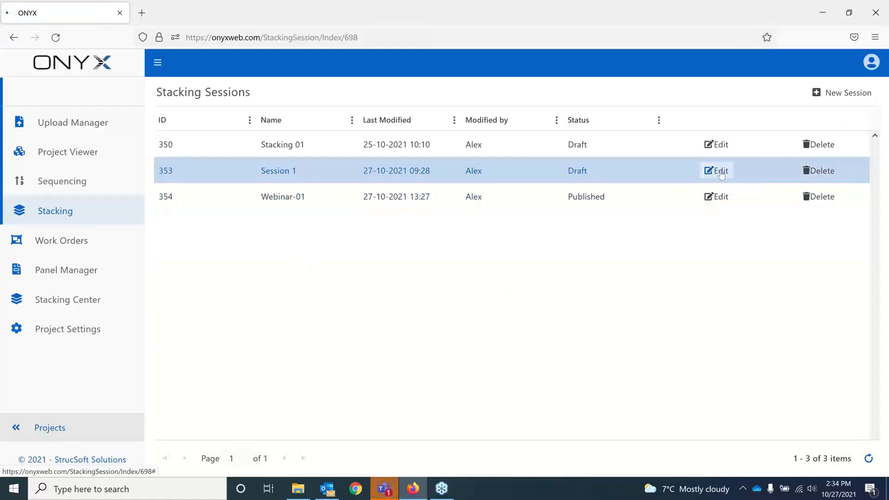
click(718, 171)
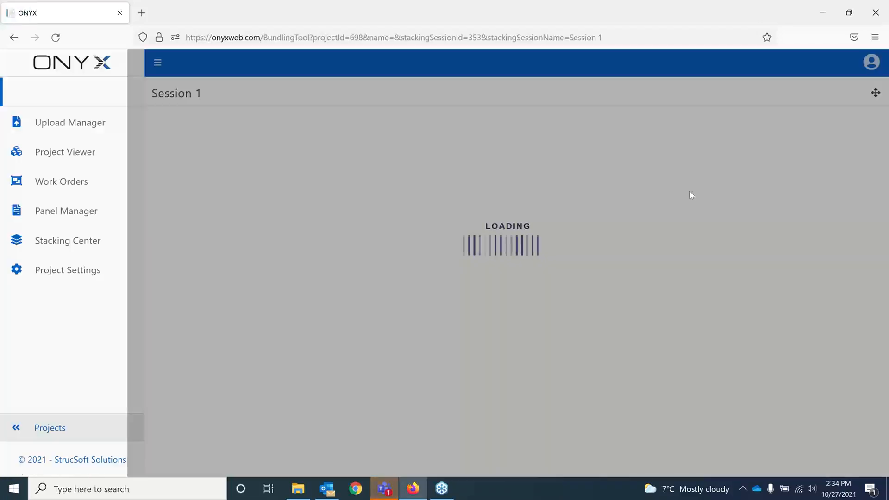